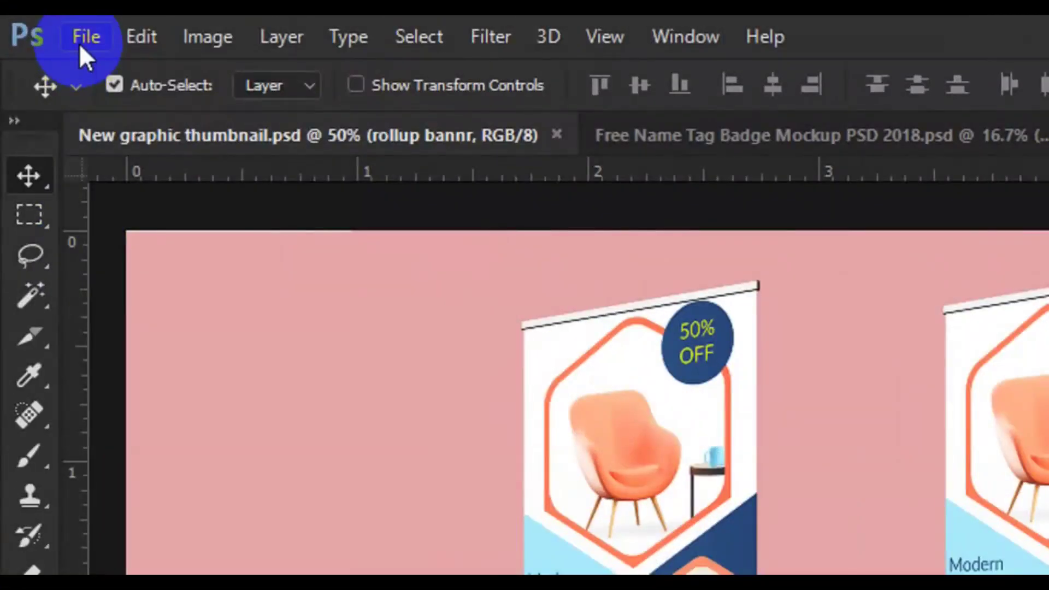
Open the File menu while the roll-up banner mockup is showing
left_click(78, 44)
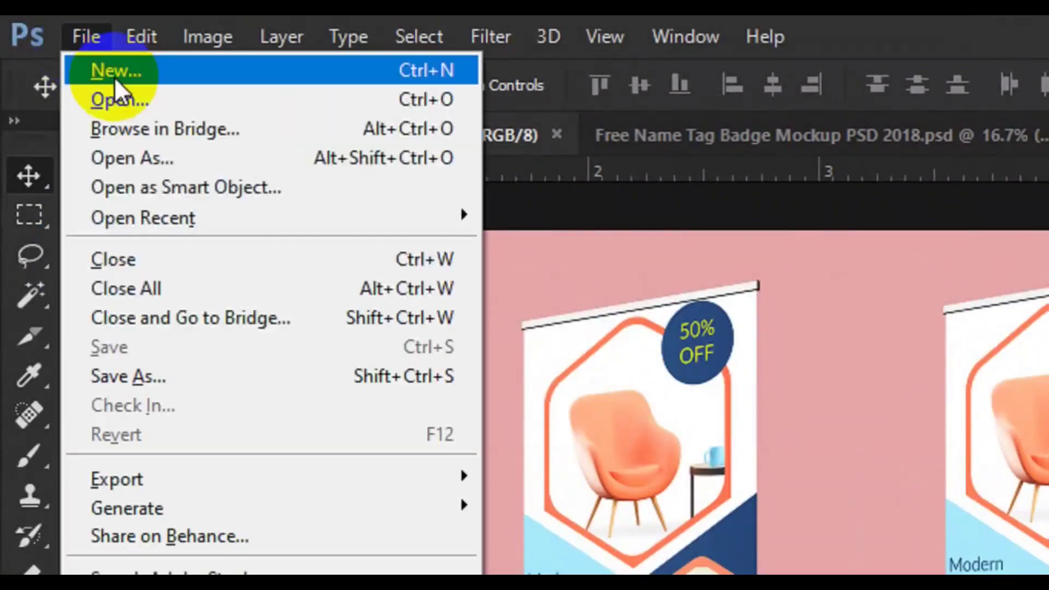
Create a 2.59 × 4.22 in, 300 ppi CMYK document named COMPANY ID
key("ctrl+n")
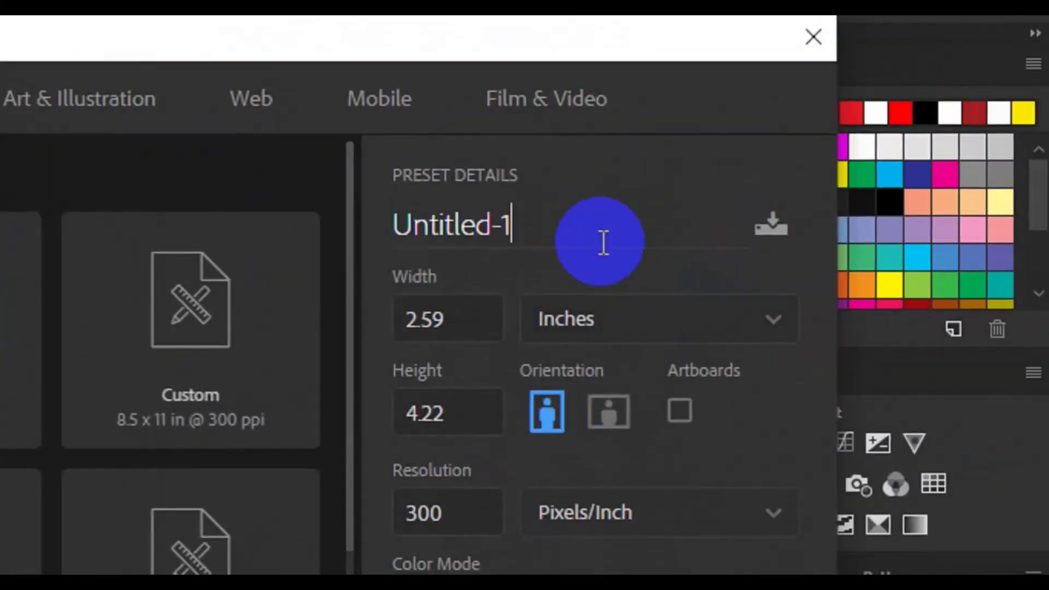
double_click(603, 242)
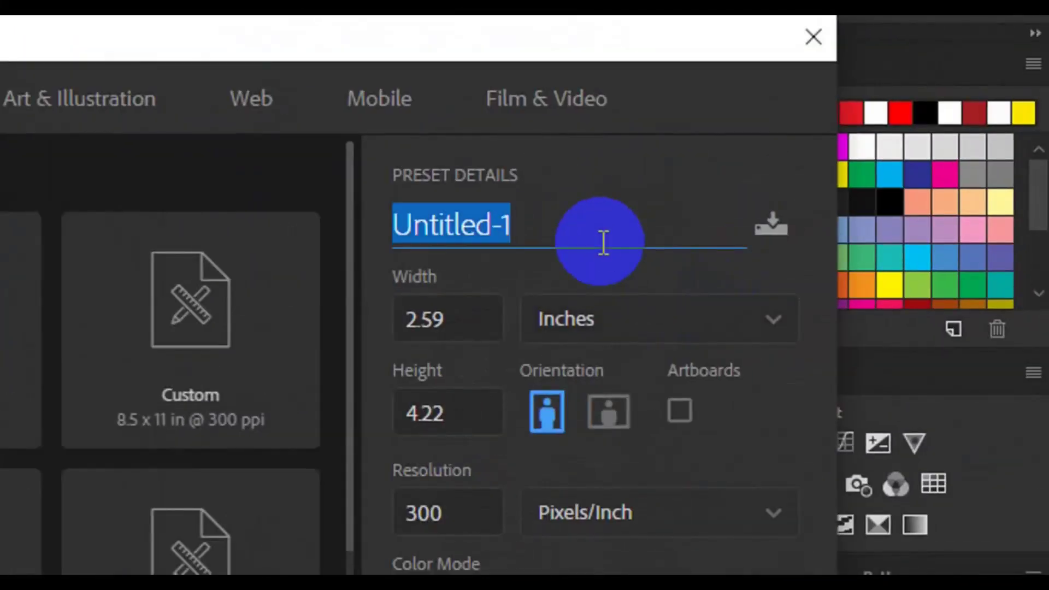
type("COMPANY ")
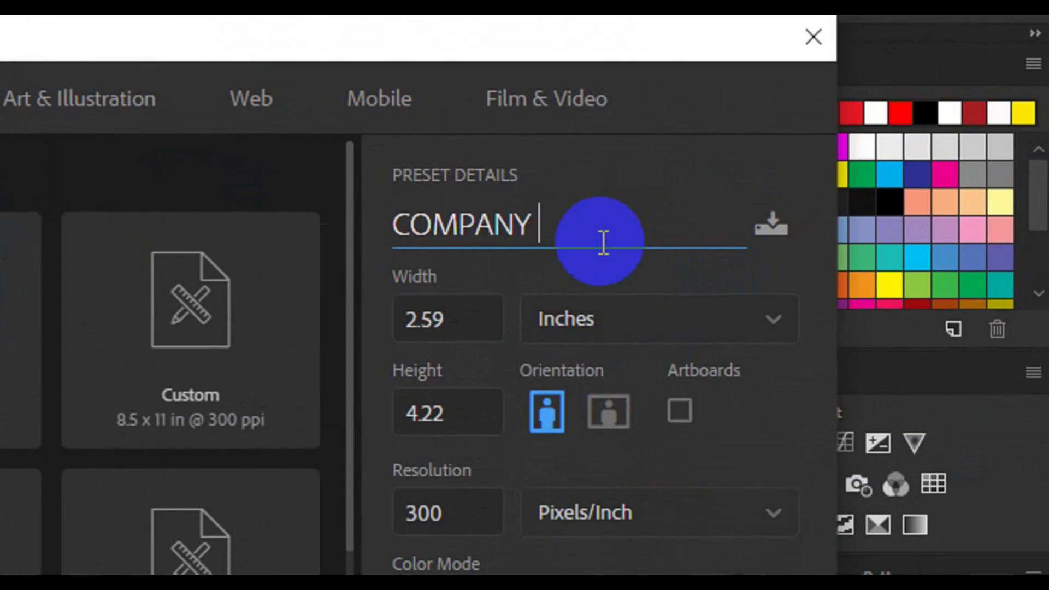
type("ID")
left_click(400, 427)
left_click(889, 529)
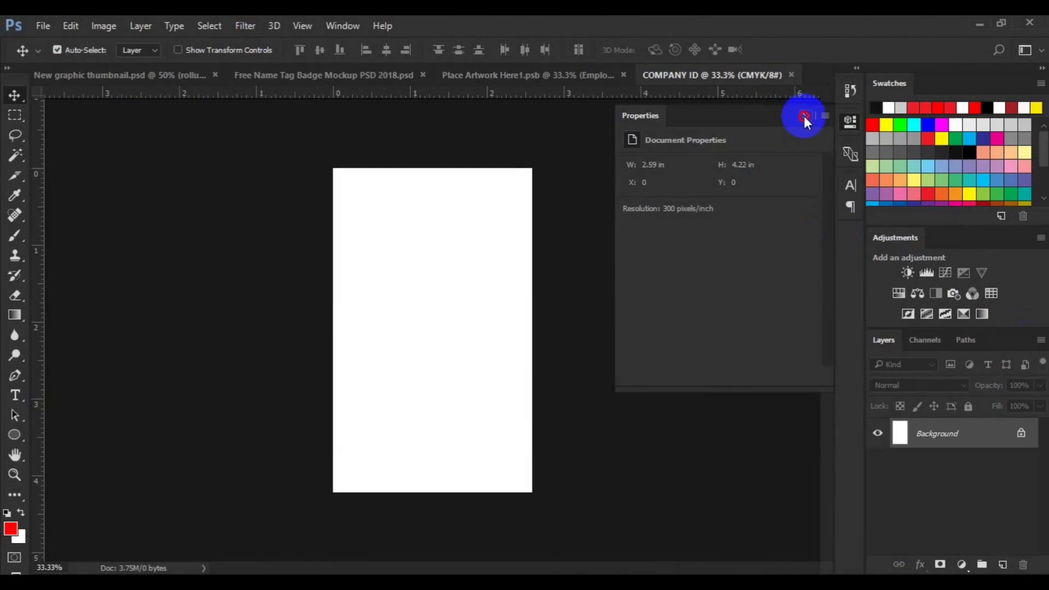
left_click(804, 116)
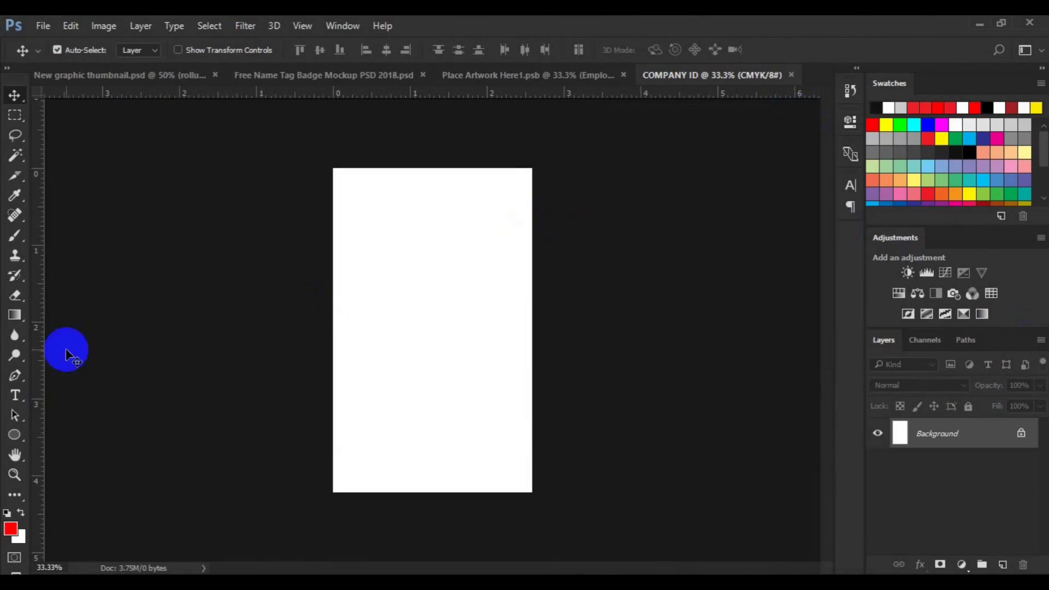
Draw a black circle near the top of the card, centred horizontally
left_click(16, 433)
left_click_drag(377, 243, 456, 350)
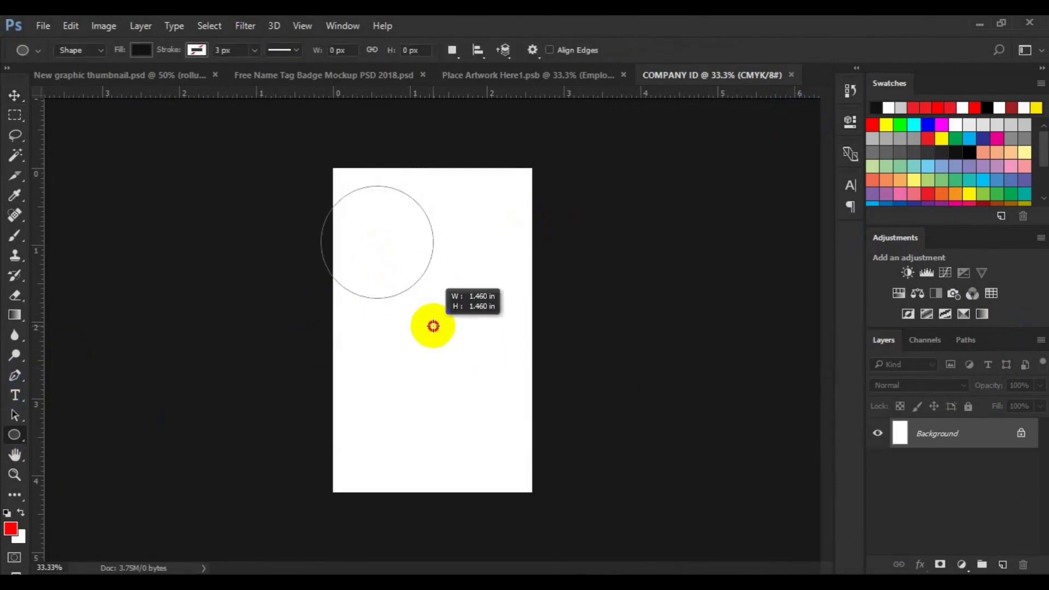
left_click_drag(455, 349, 422, 313)
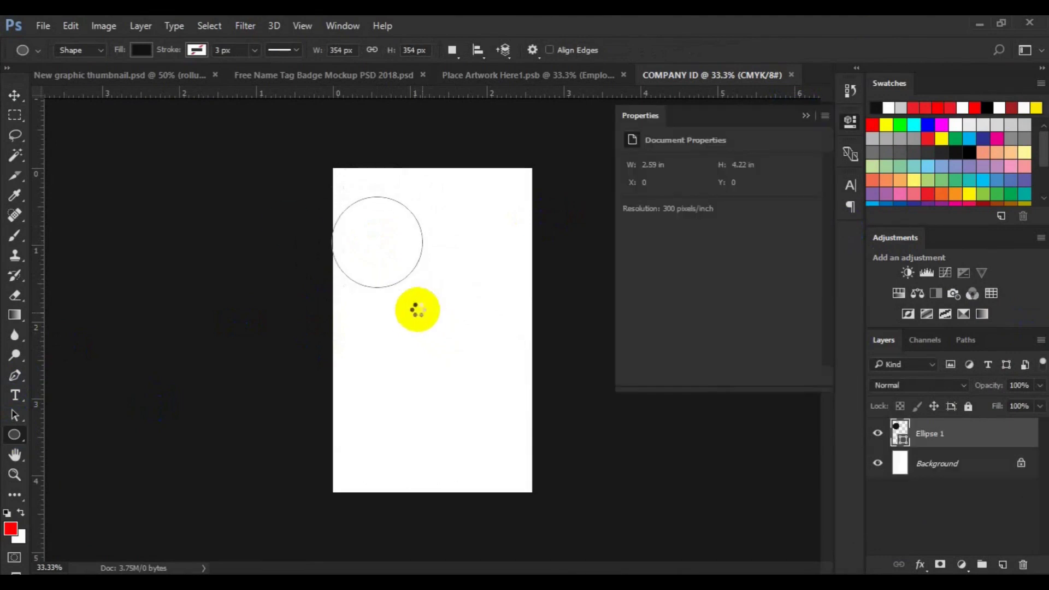
key("v")
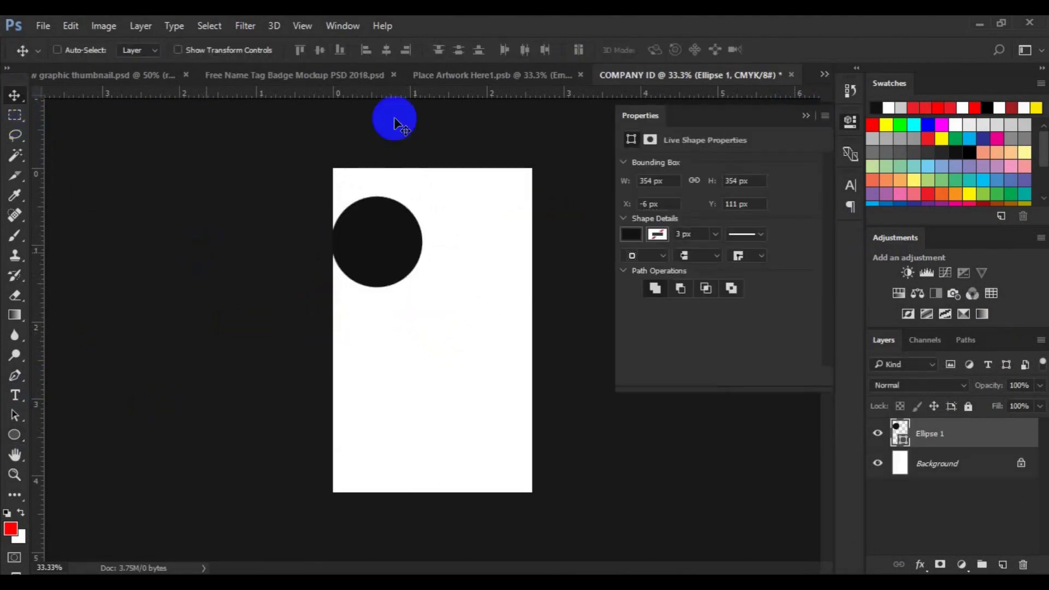
key("ctrl+a")
left_click(385, 50)
key("ctrl+d")
Move the circle lower and shrink it to about 318 × 318 px
left_click_drag(424, 230, 428, 268)
key("ctrl+t")
left_click_drag(478, 319, 473, 313)
key("Return")
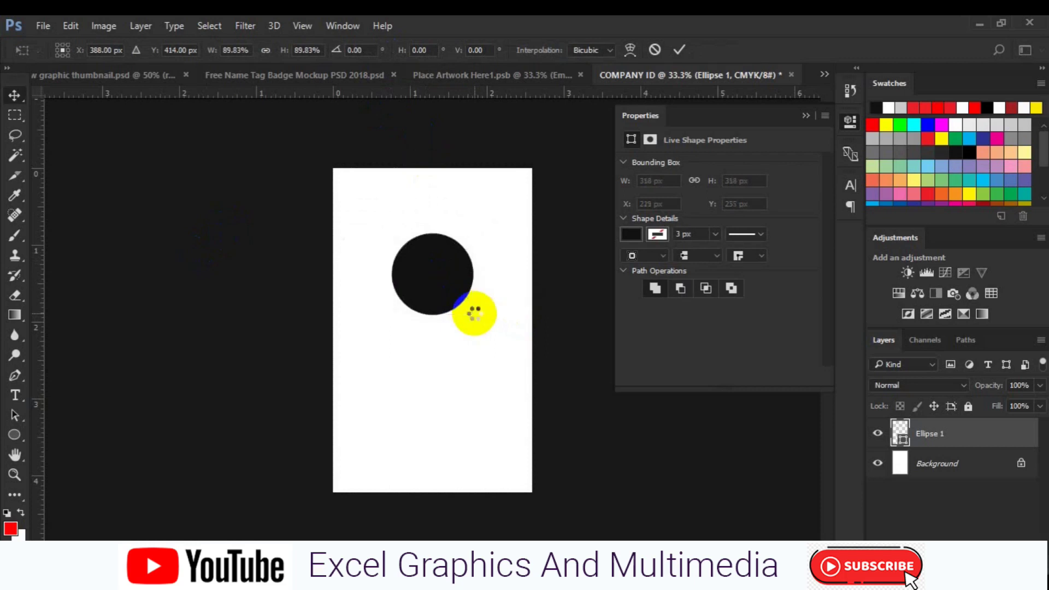
key("ctrl+a")
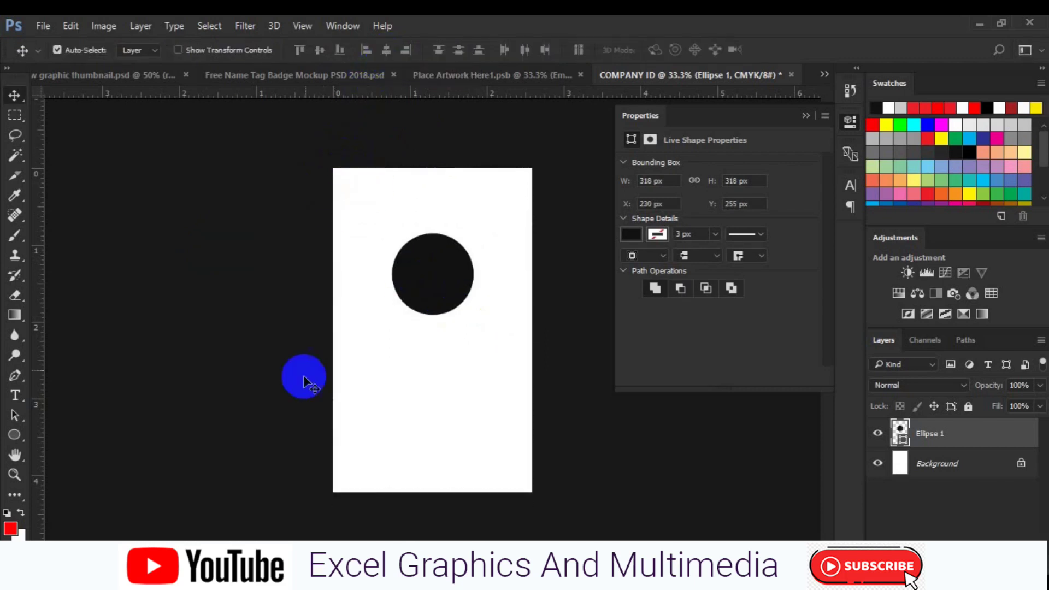
left_click(15, 376)
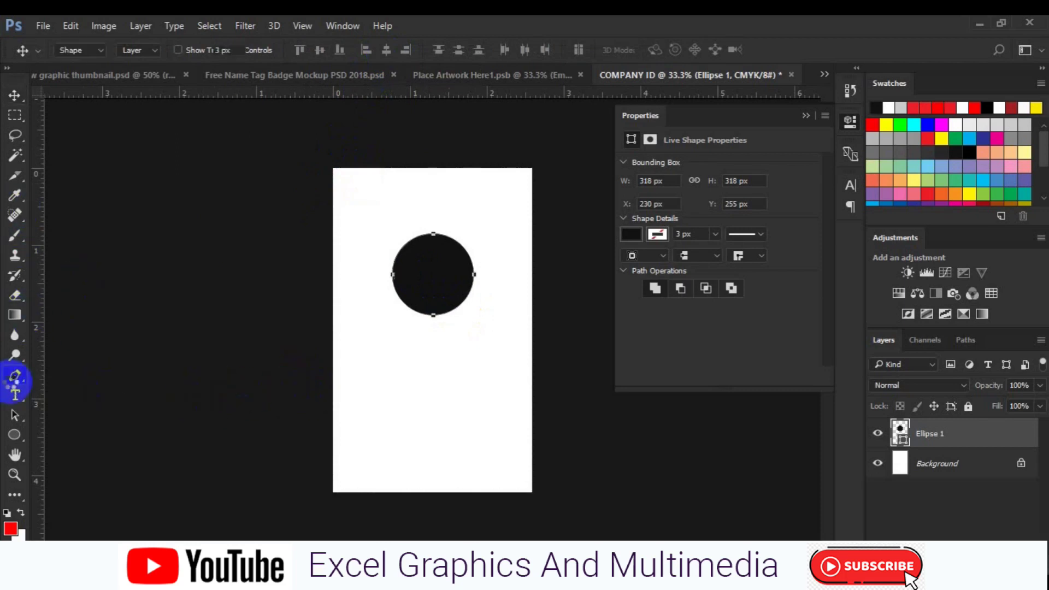
Start a black Pen shape whose wavy top edge curves beneath the circle
left_click(927, 460)
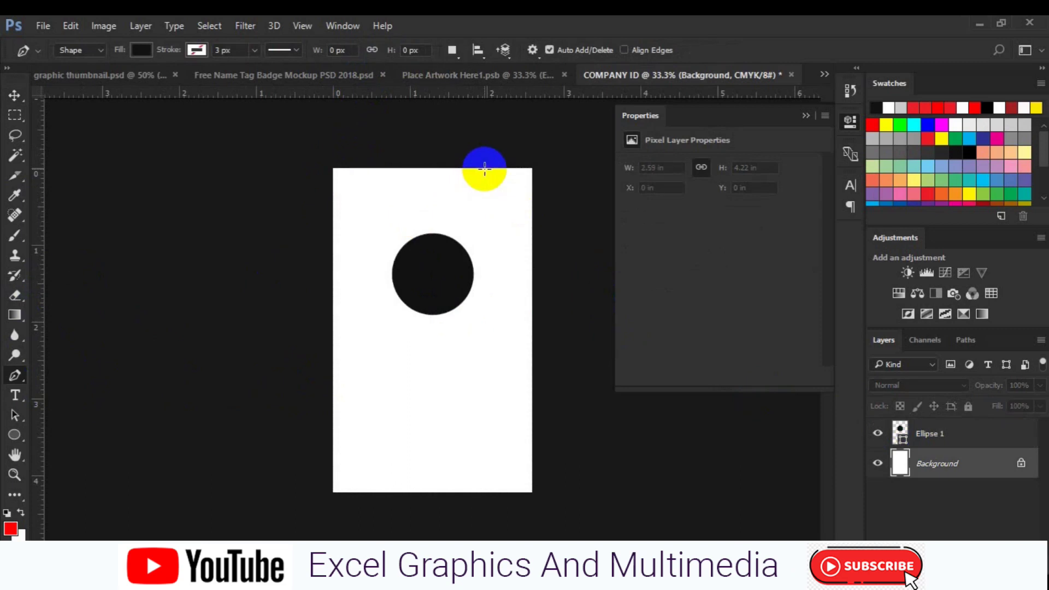
left_click_drag(486, 167, 499, 196)
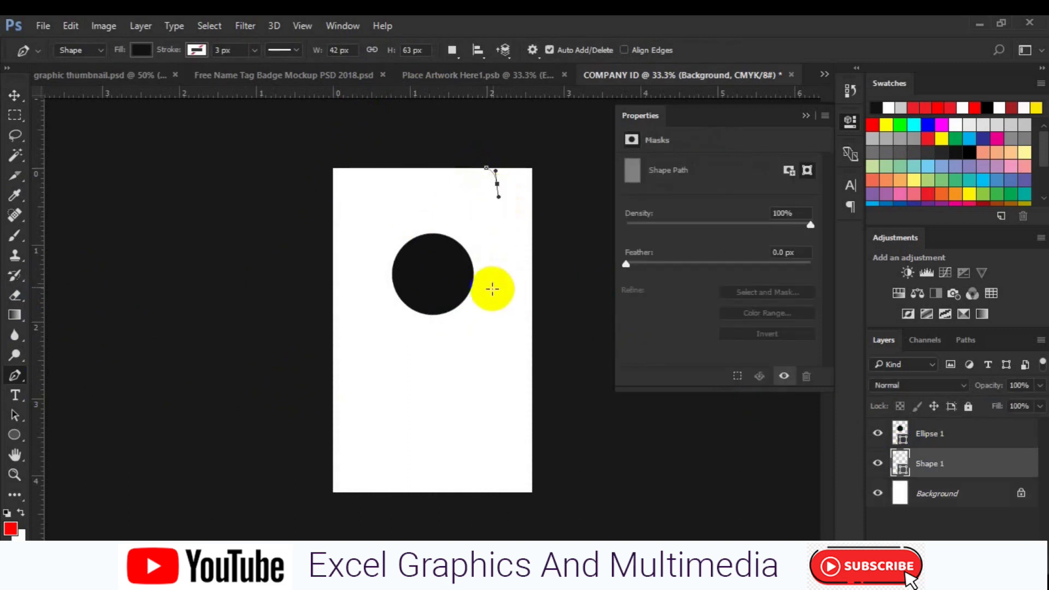
left_click_drag(493, 264, 507, 290)
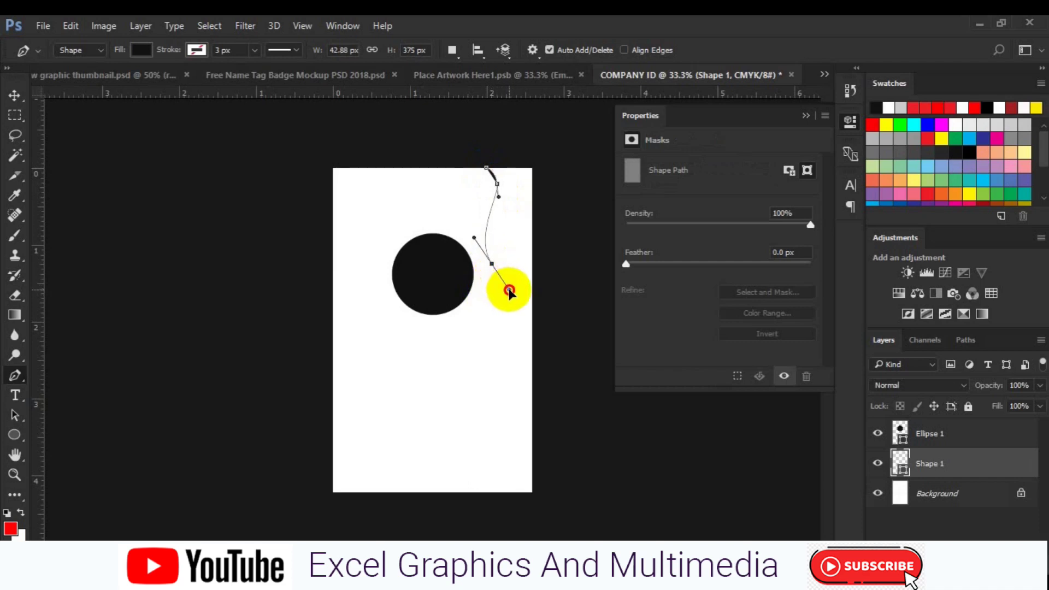
left_click_drag(373, 318, 296, 249)
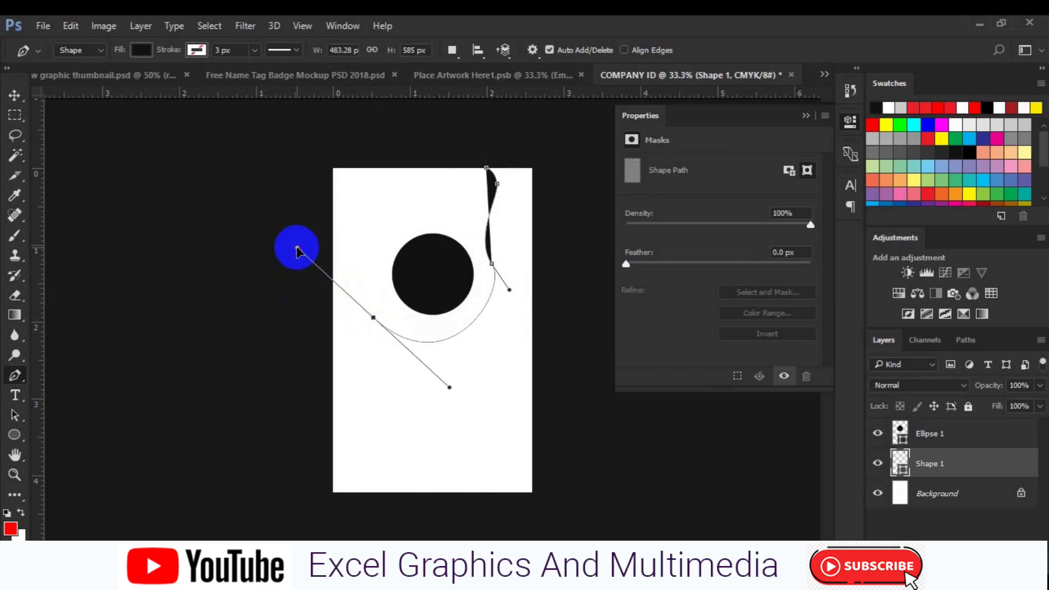
key("ctrl+z")
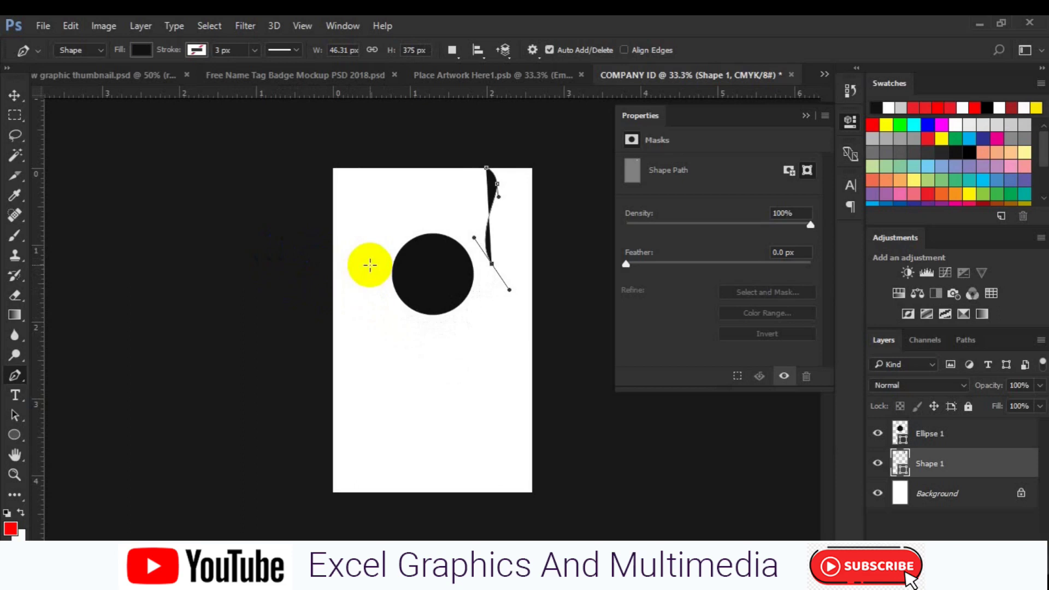
left_click_drag(371, 265, 326, 143)
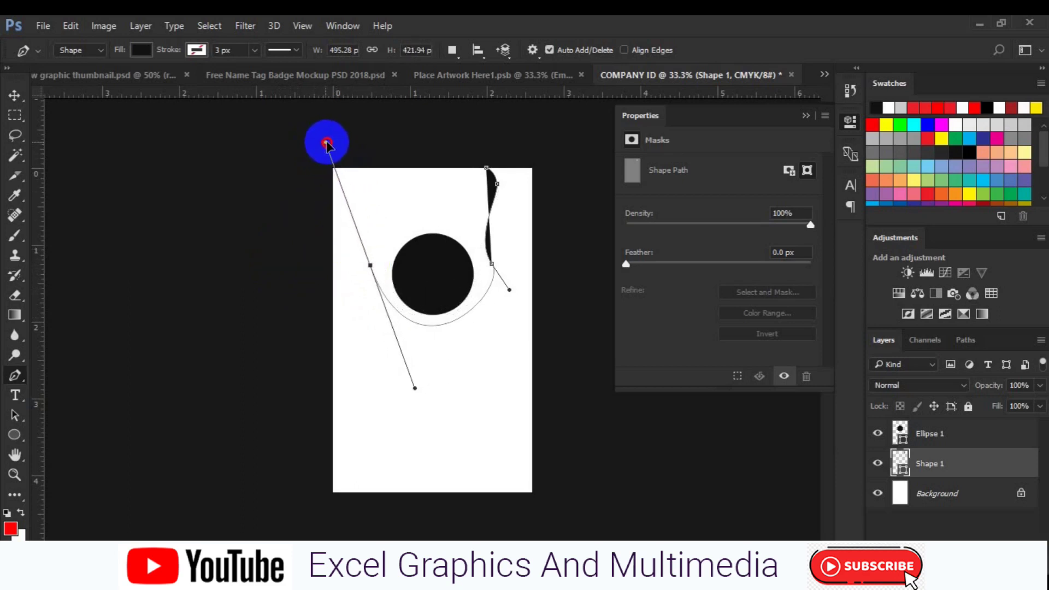
left_click_drag(326, 143, 324, 142)
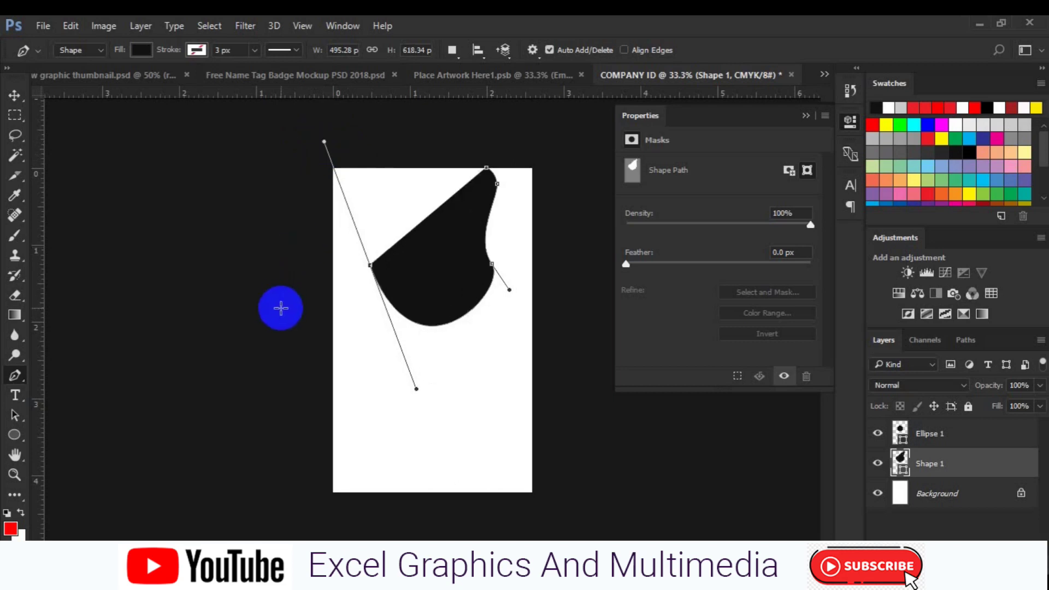
left_click_drag(333, 284, 324, 313)
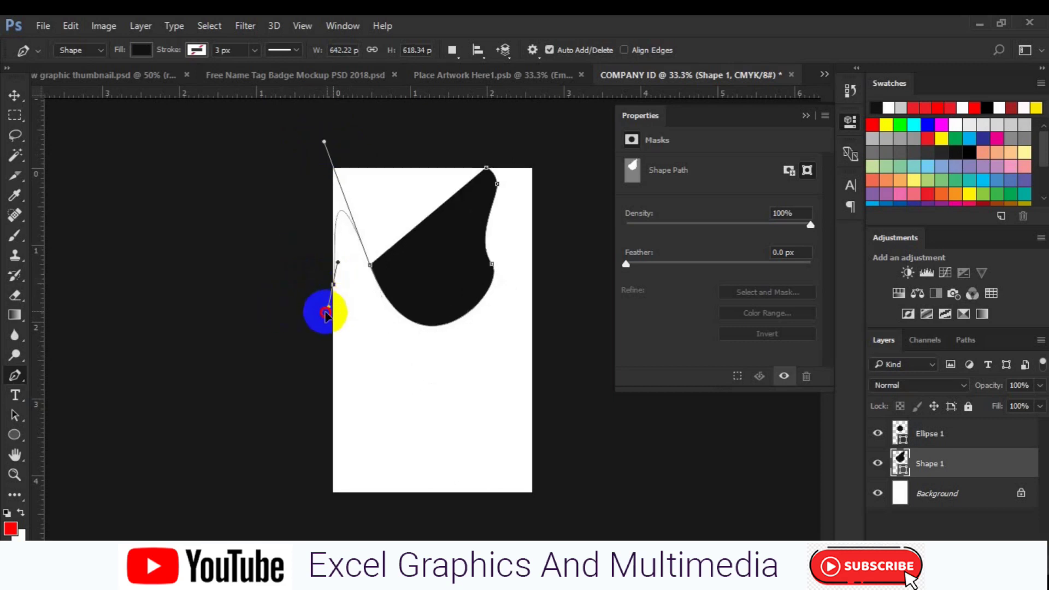
key("ctrl+z")
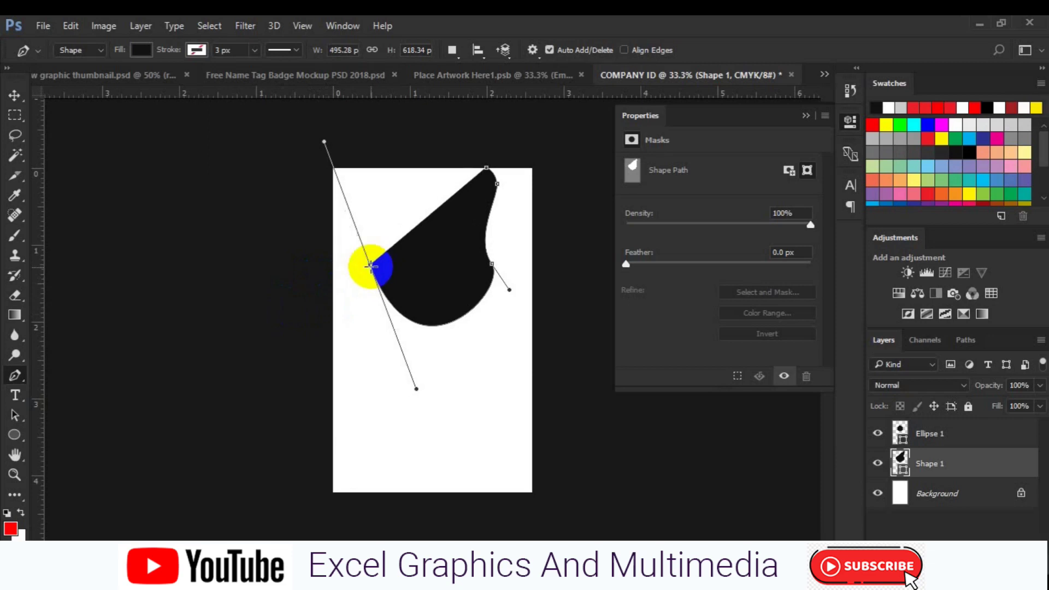
left_click_drag(333, 319, 332, 403)
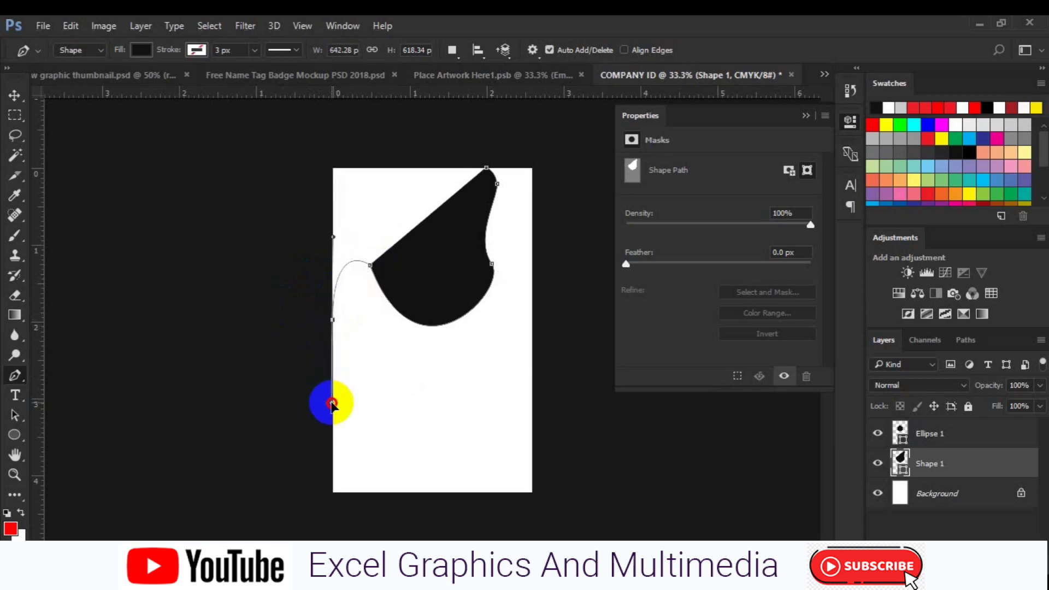
Extend the shape past the card's bottom and sides and close it with a curved top-right edge
left_click(300, 423)
left_click(320, 514)
left_click(520, 514)
left_click(583, 465)
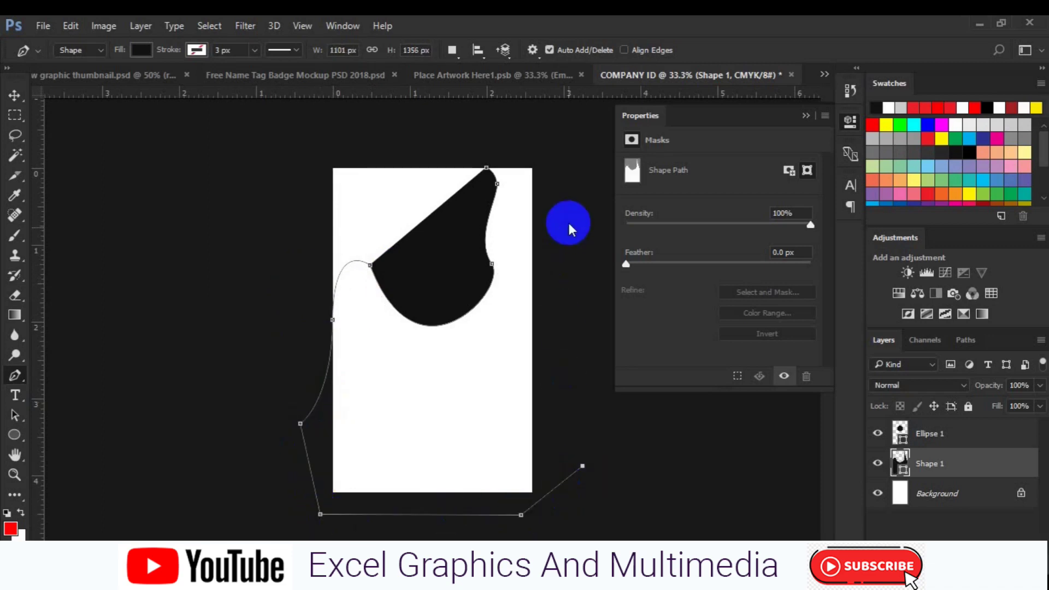
left_click(564, 189)
left_click(487, 167)
left_click_drag(496, 152, 522, 148)
left_click(486, 168)
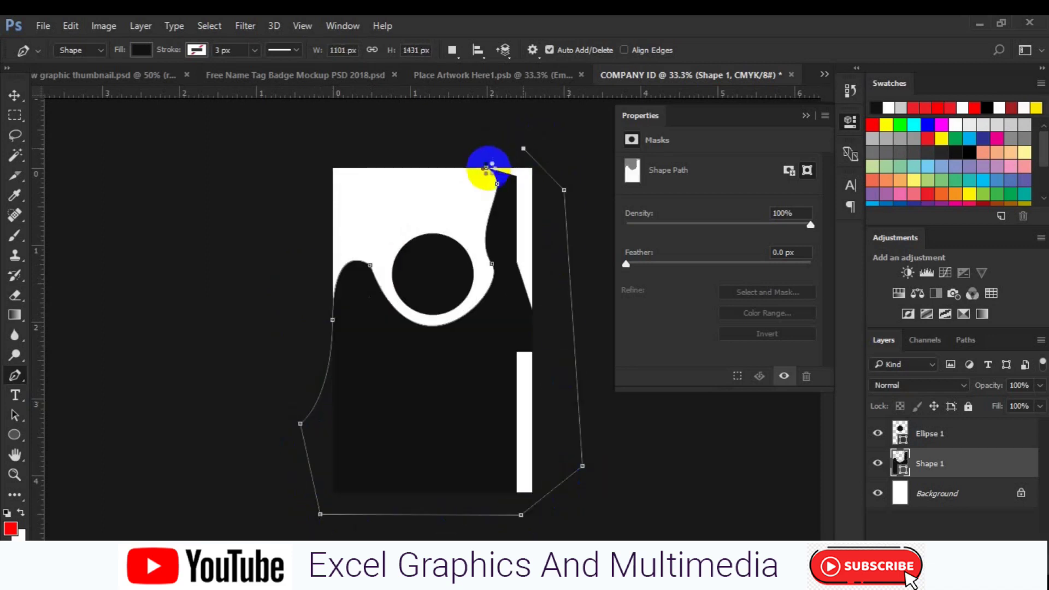
left_click(936, 503)
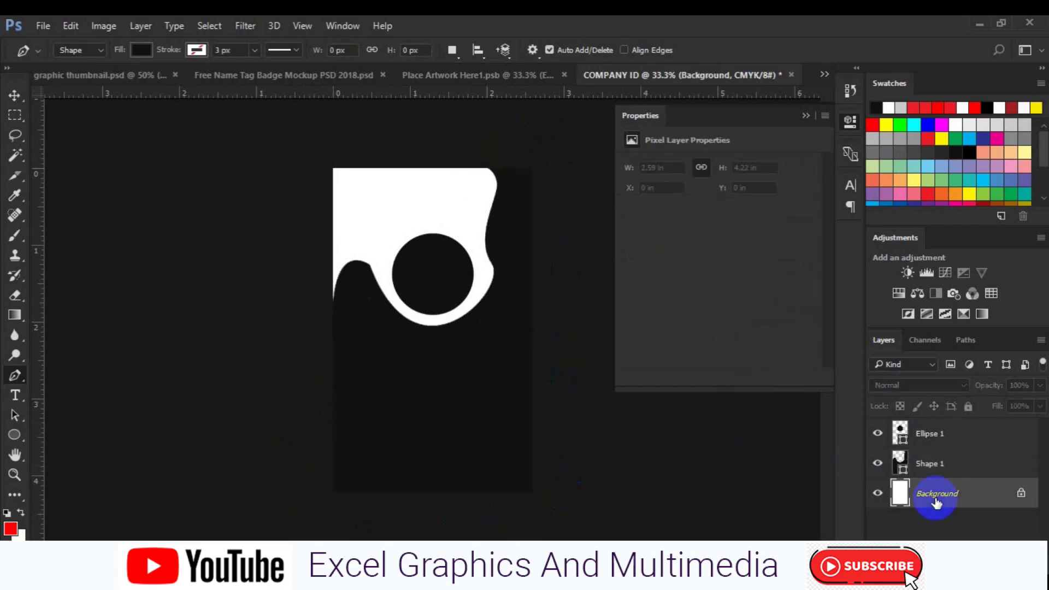
left_click(945, 465)
Draw a closed wavy footer shape, Shape 2, along the card's bottom edge
key("ctrl+shift+alt+n")
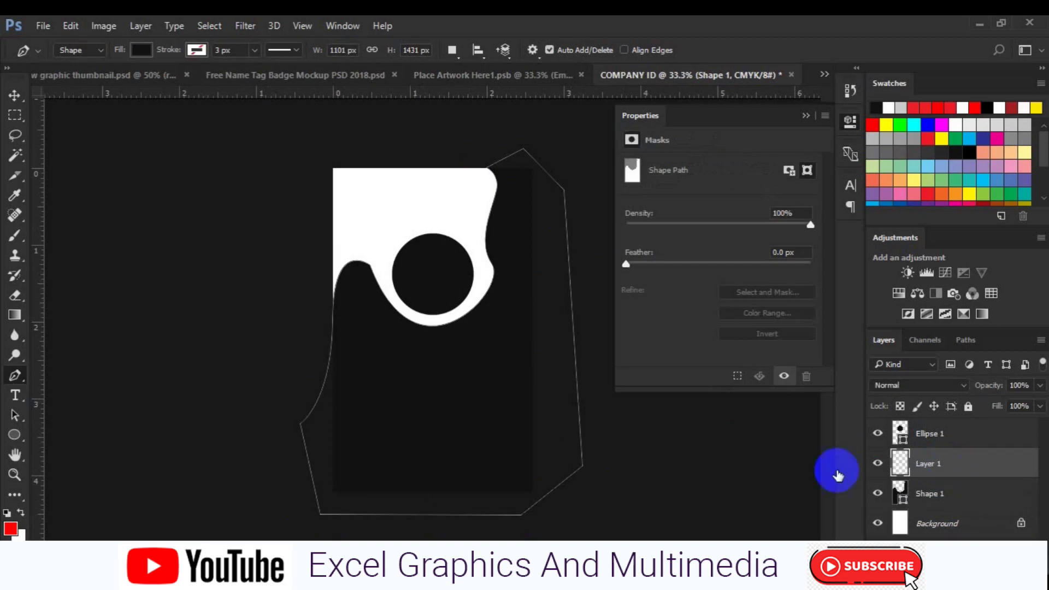
left_click(322, 475)
mouse_move(348, 463)
left_mouse_down()
mouse_move(353, 444)
mouse_move(418, 477)
left_mouse_up()
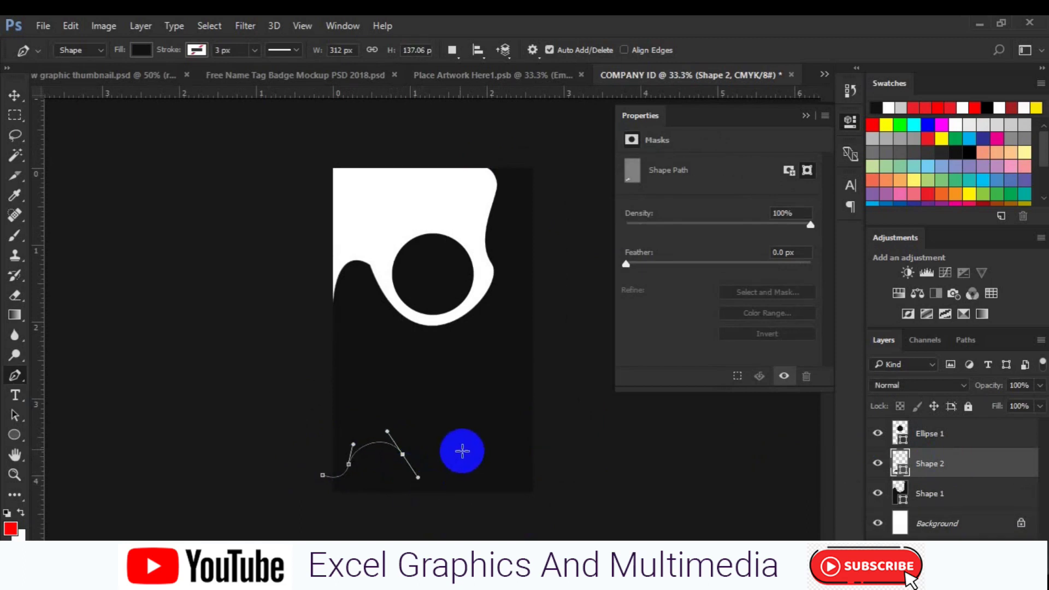
left_click_drag(472, 457, 492, 432)
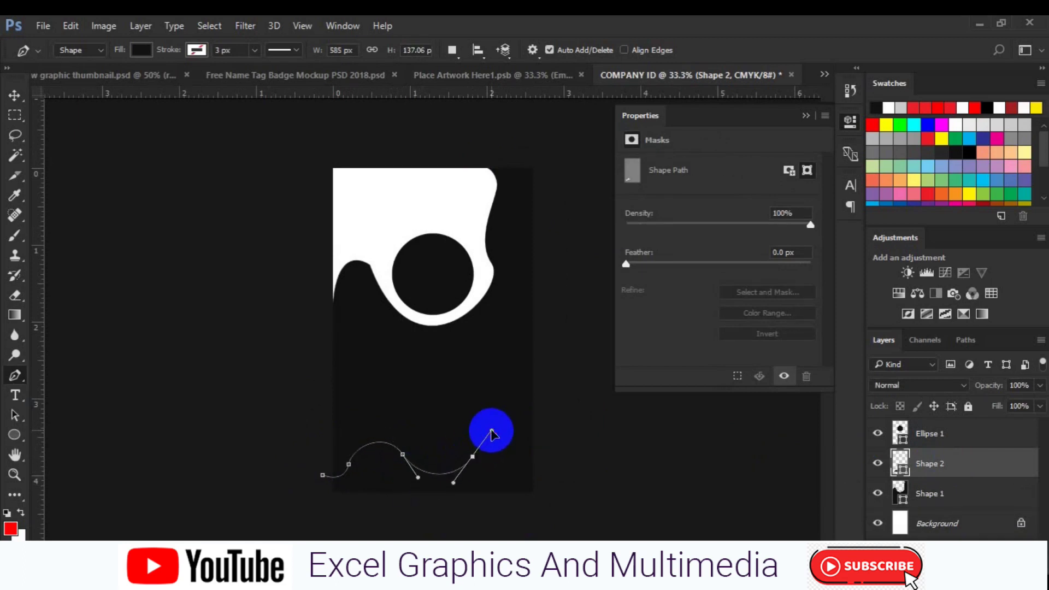
left_click_drag(543, 466, 556, 499)
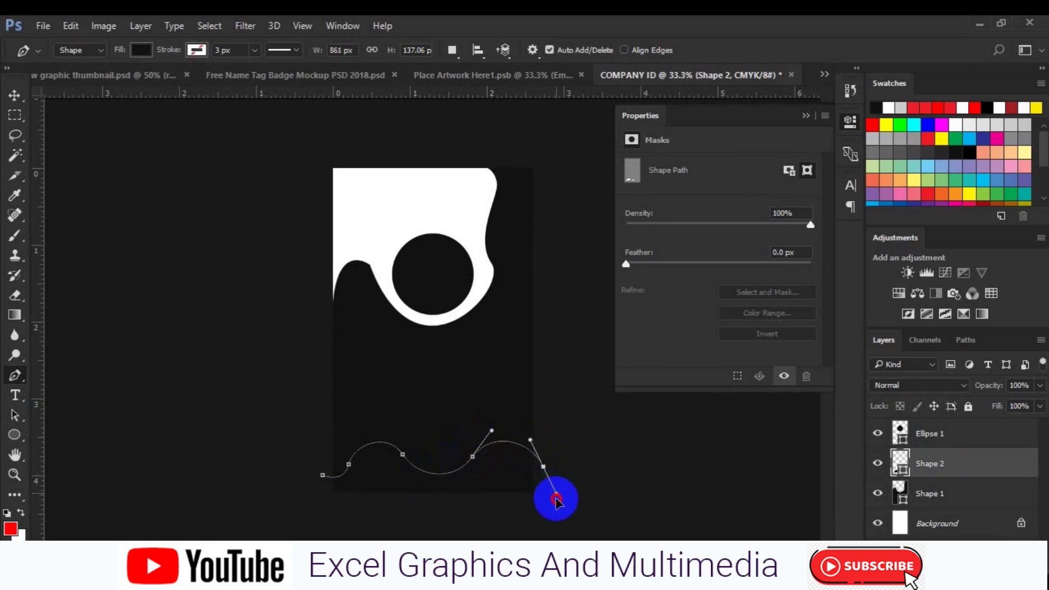
left_click(548, 517)
left_click(327, 529)
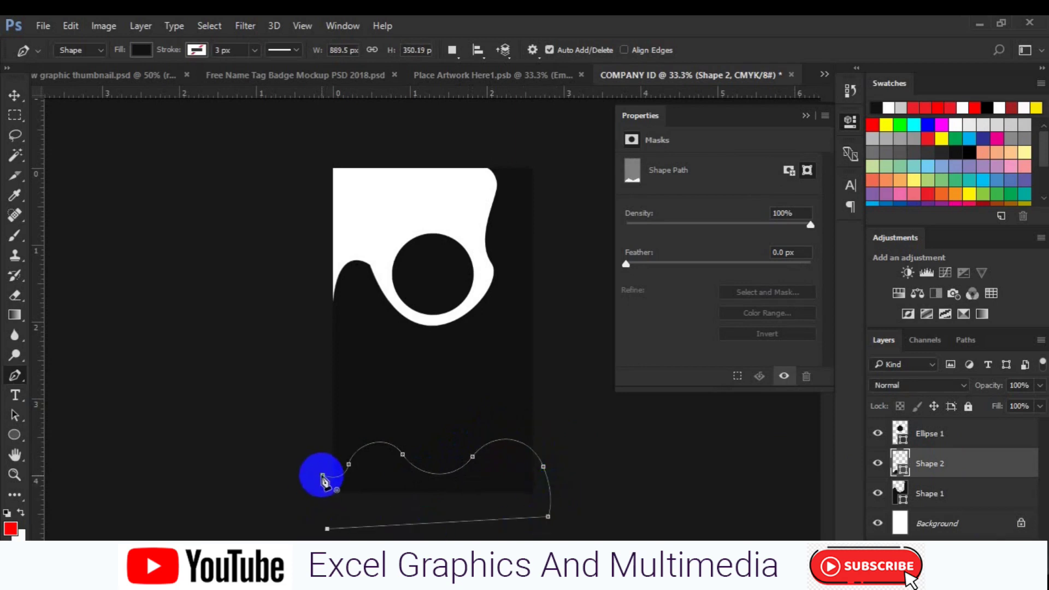
left_click(323, 476)
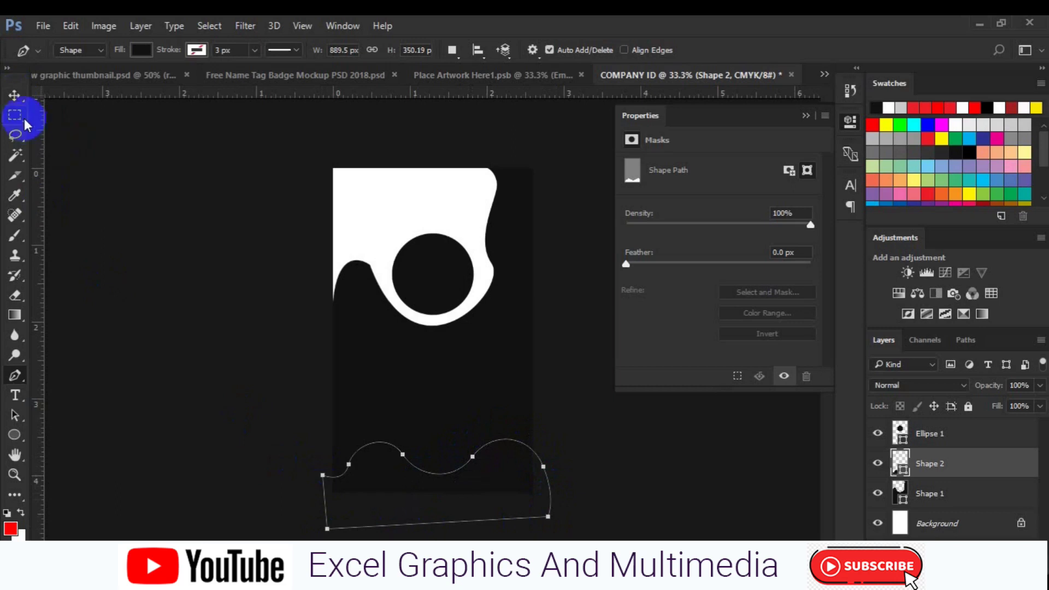
Fill the Shape 2 footer wave with dark purple-grey 3c353e
left_click(15, 97)
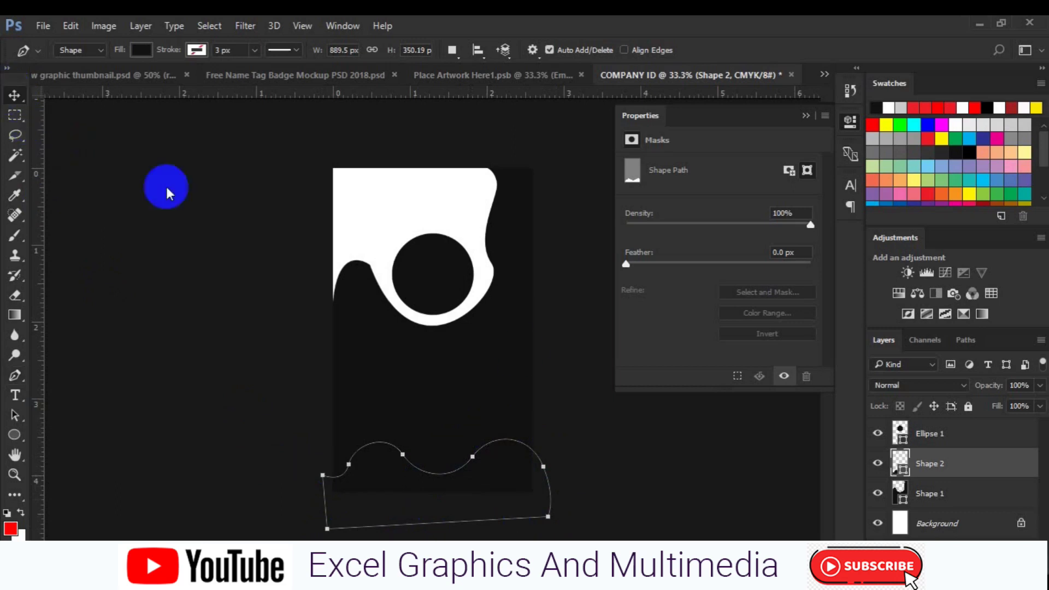
double_click(900, 464)
left_click(606, 303)
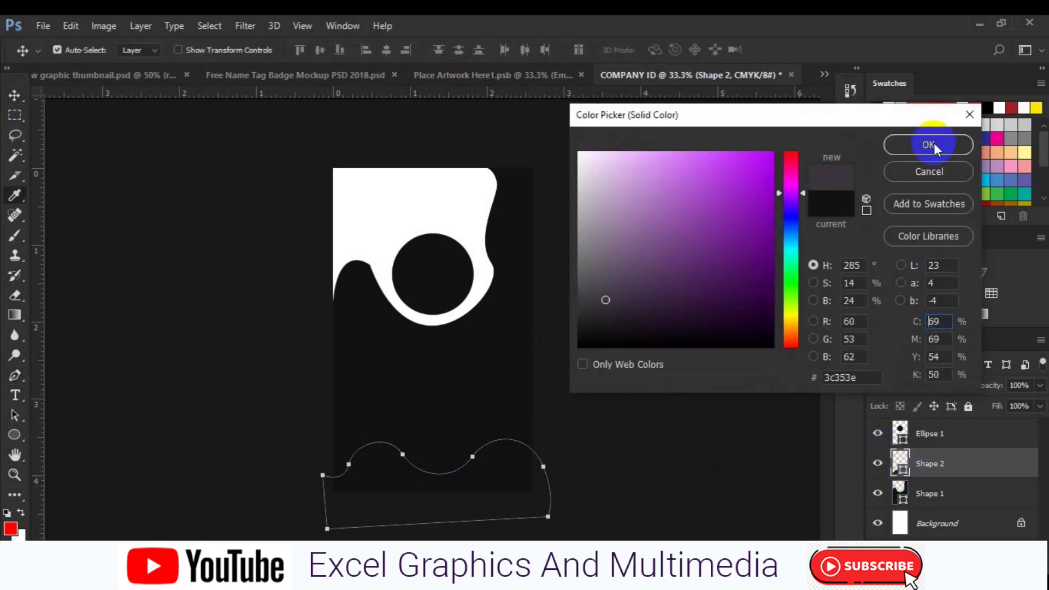
left_click(933, 143)
left_click(928, 522)
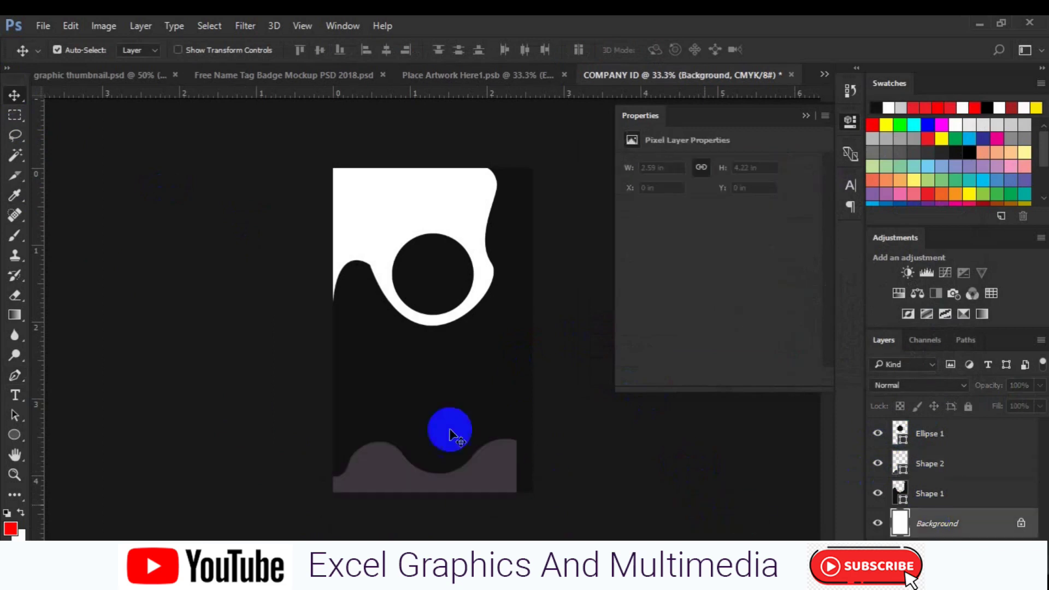
left_click(16, 382)
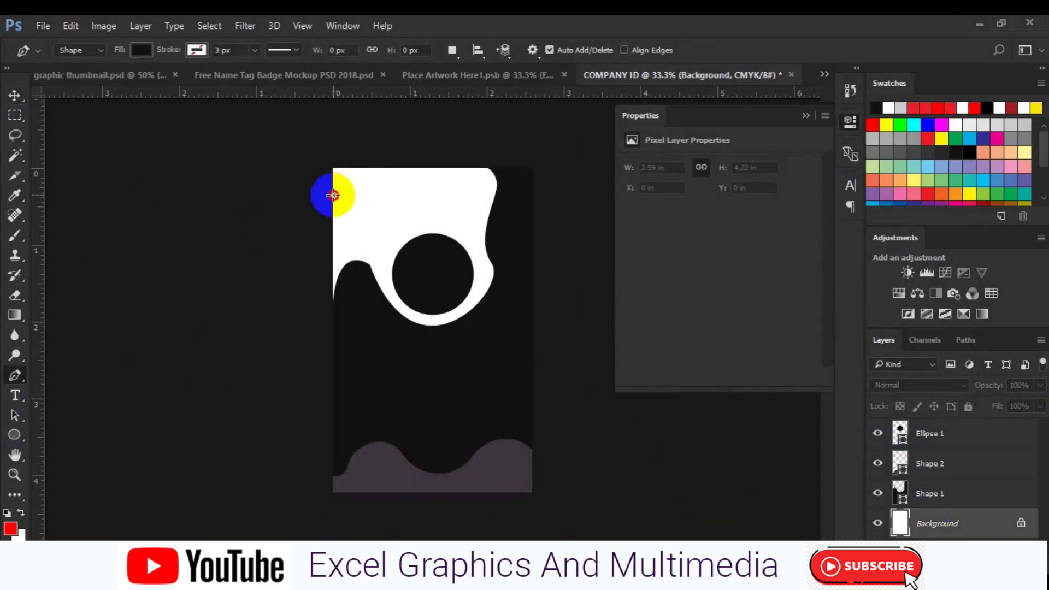
Draw a closed dark curved shape, Shape 3, along the card's top-left edge
left_click(333, 195)
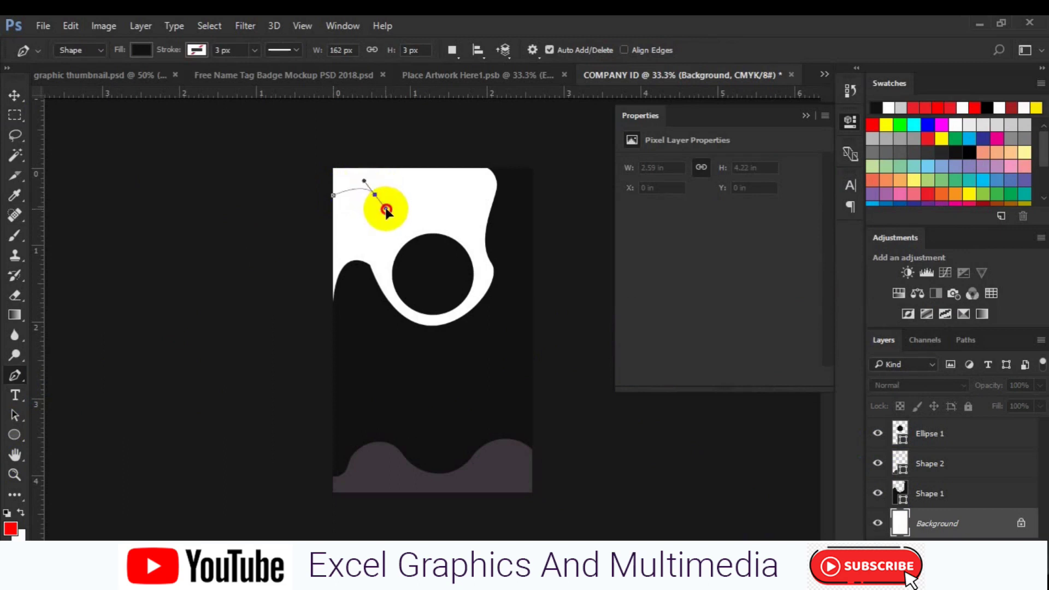
left_click_drag(386, 210, 386, 209)
left_click(450, 166)
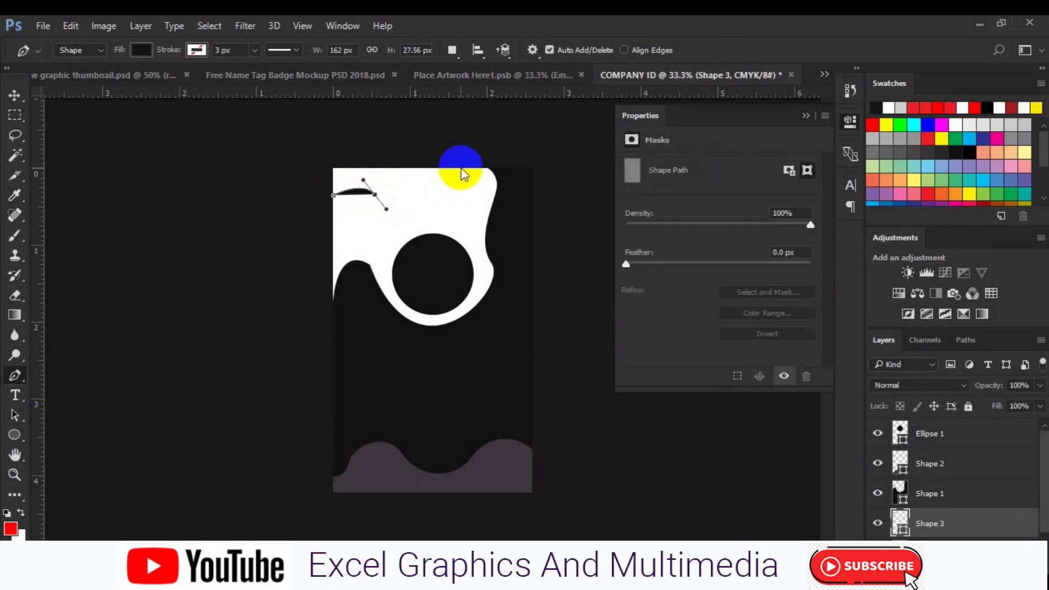
left_click_drag(451, 166, 431, 123)
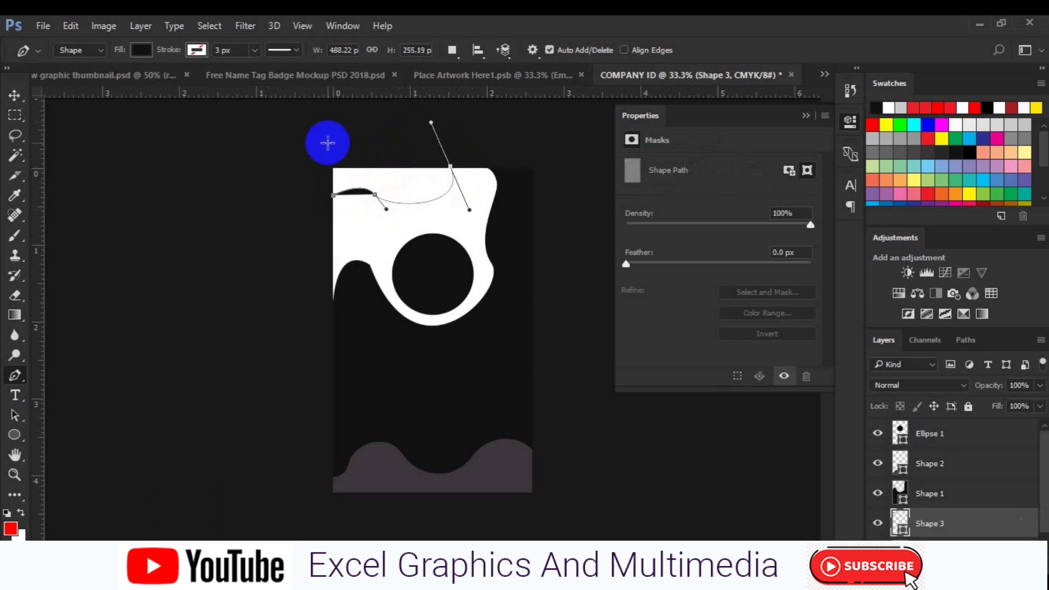
left_click(334, 196)
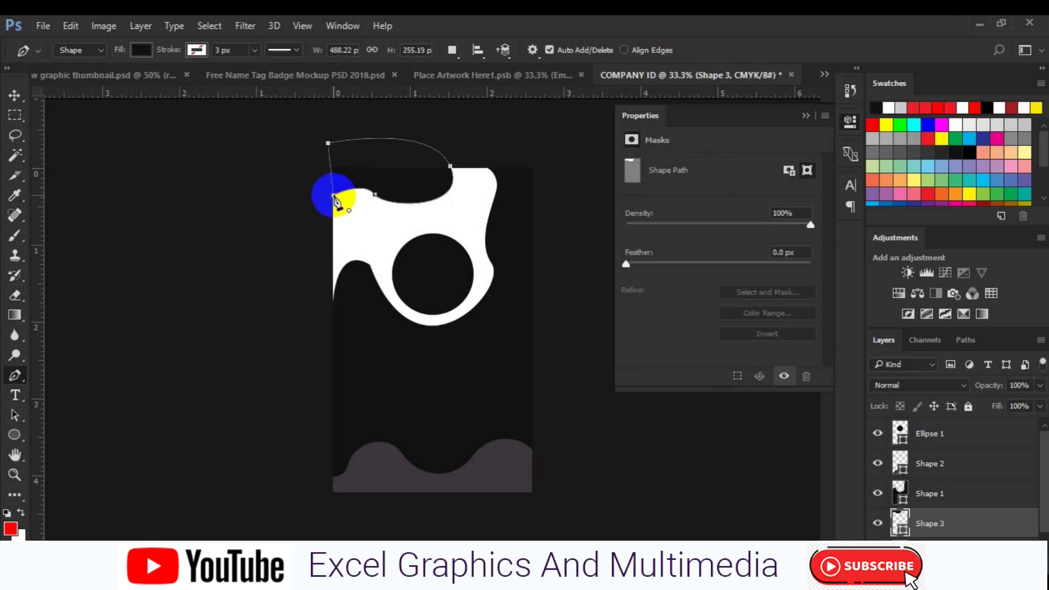
Scale Shape 3 to about 116% and rotate it roughly -12°
left_click(15, 96)
key("Return")
key("ctrl+t")
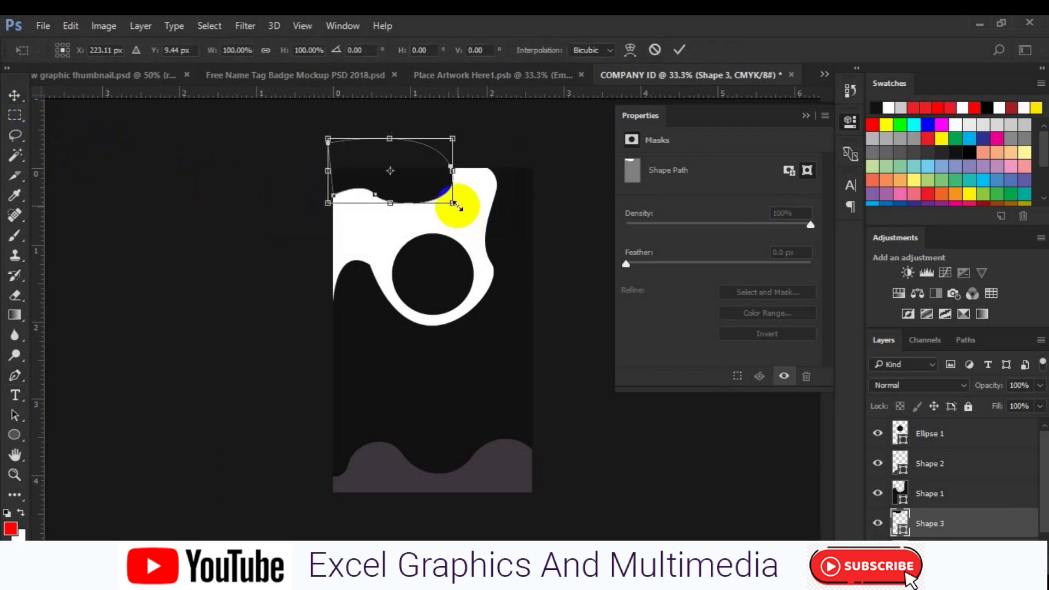
left_click_drag(453, 204, 470, 216)
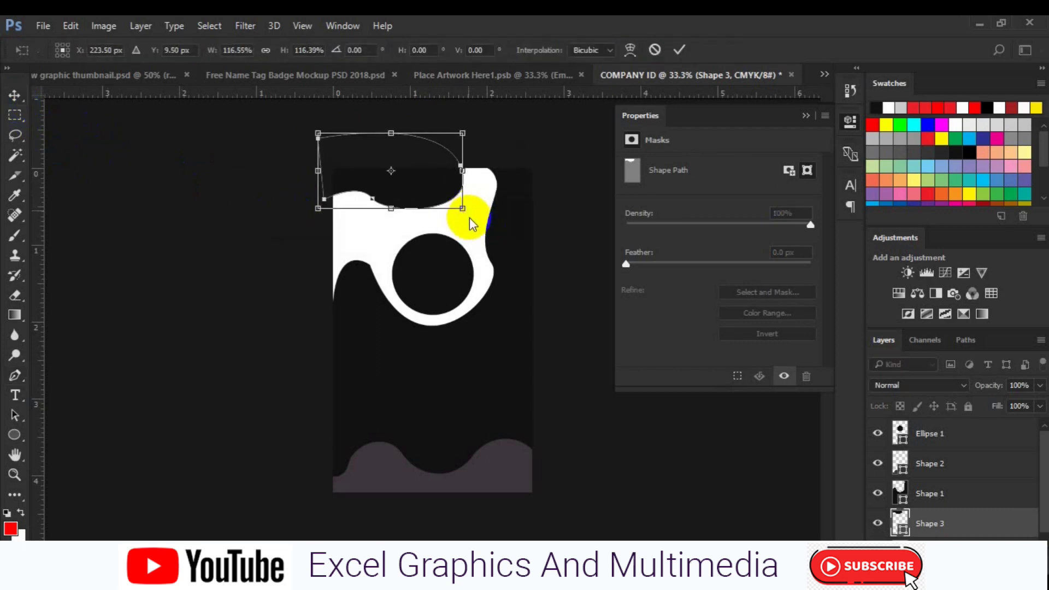
mouse_move(468, 218)
left_mouse_down()
mouse_move(463, 196)
mouse_move(430, 179)
left_mouse_up()
key("Return")
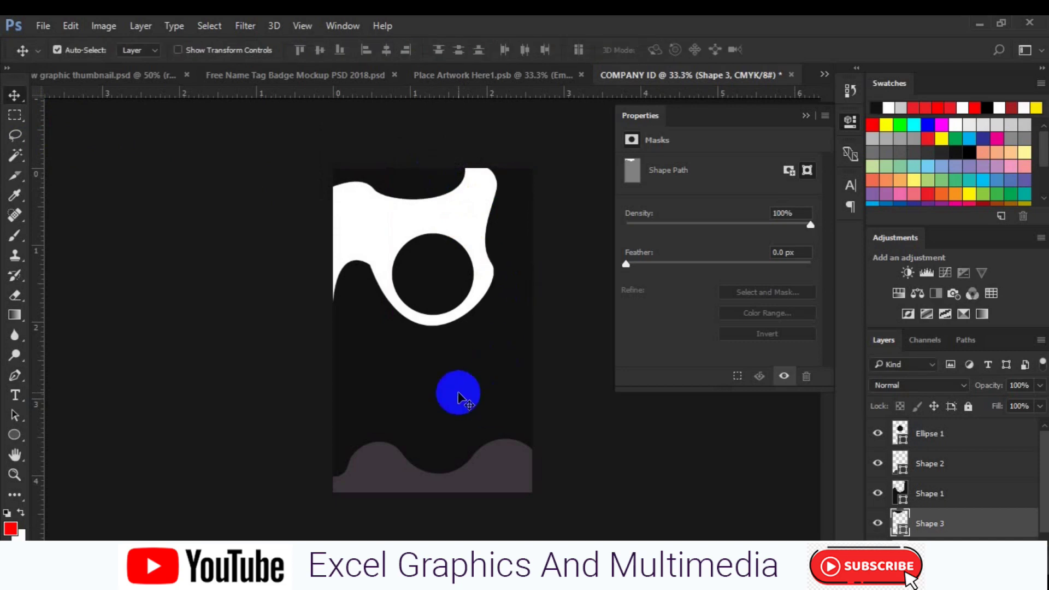
scroll(1041, 533, "down", 1)
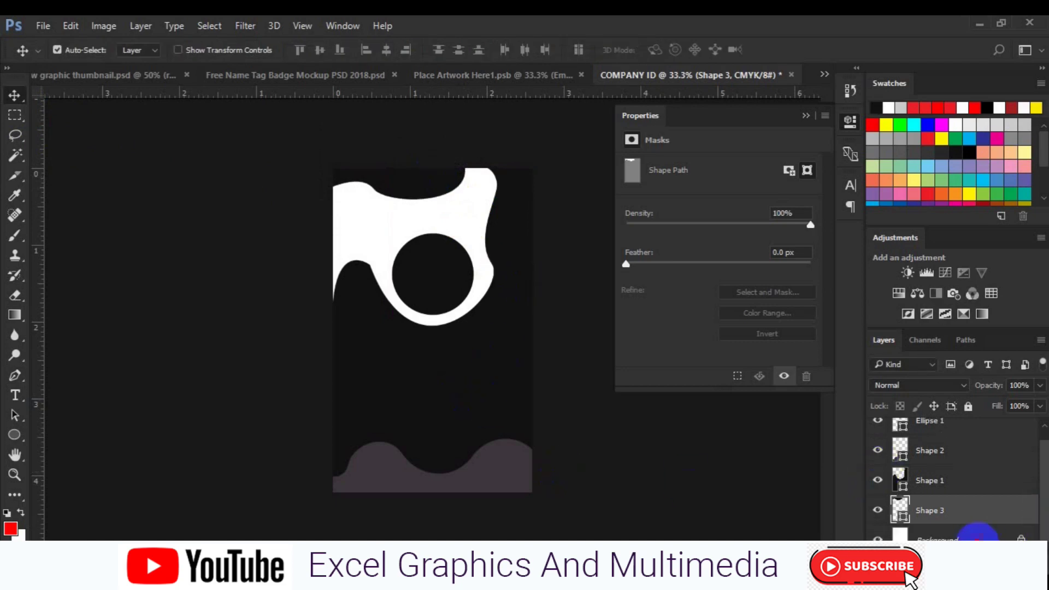
left_click(929, 539)
left_click(18, 435)
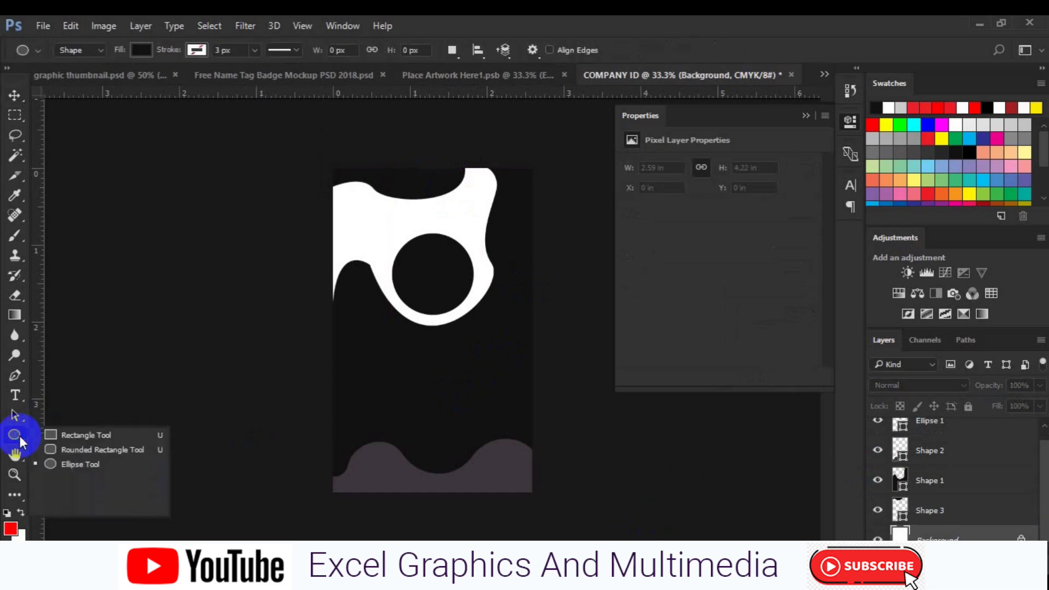
Draw an 843 × 921 px red rectangle, Rectangle 1, over the card's upper half
left_click(61, 435)
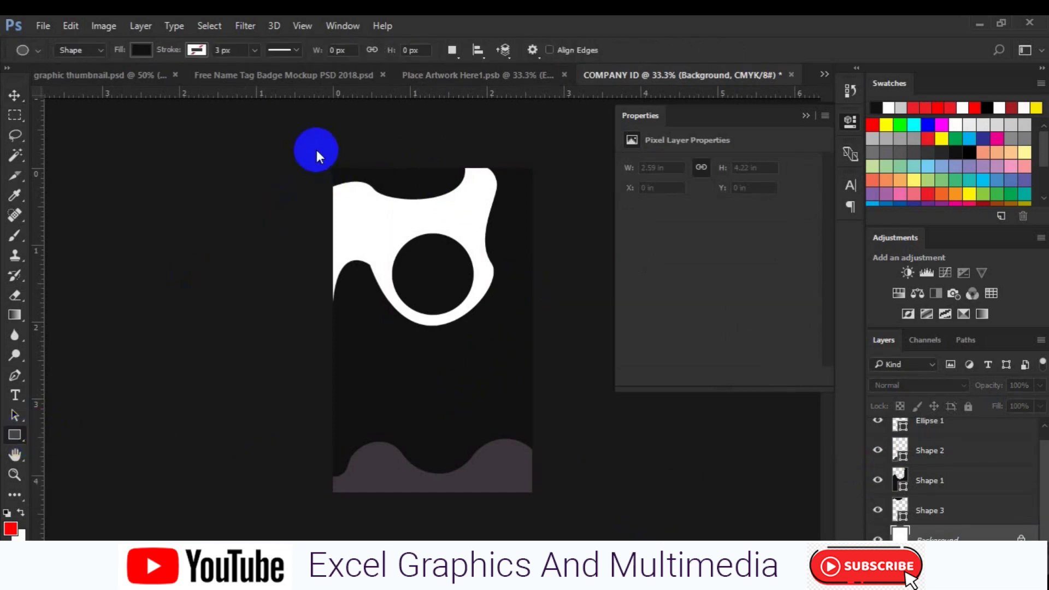
left_click_drag(324, 158, 538, 392)
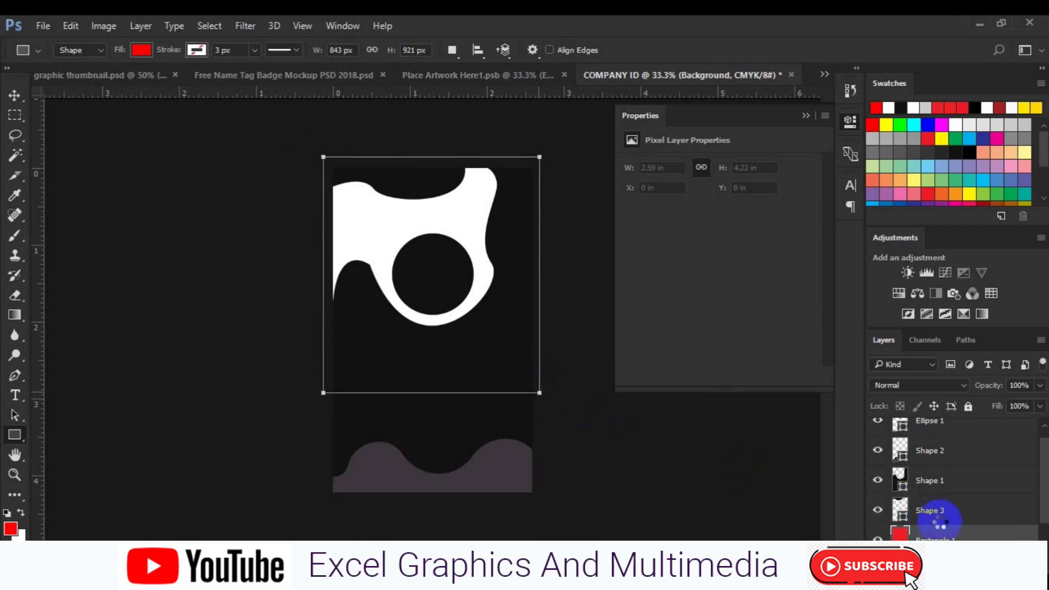
left_click(938, 522)
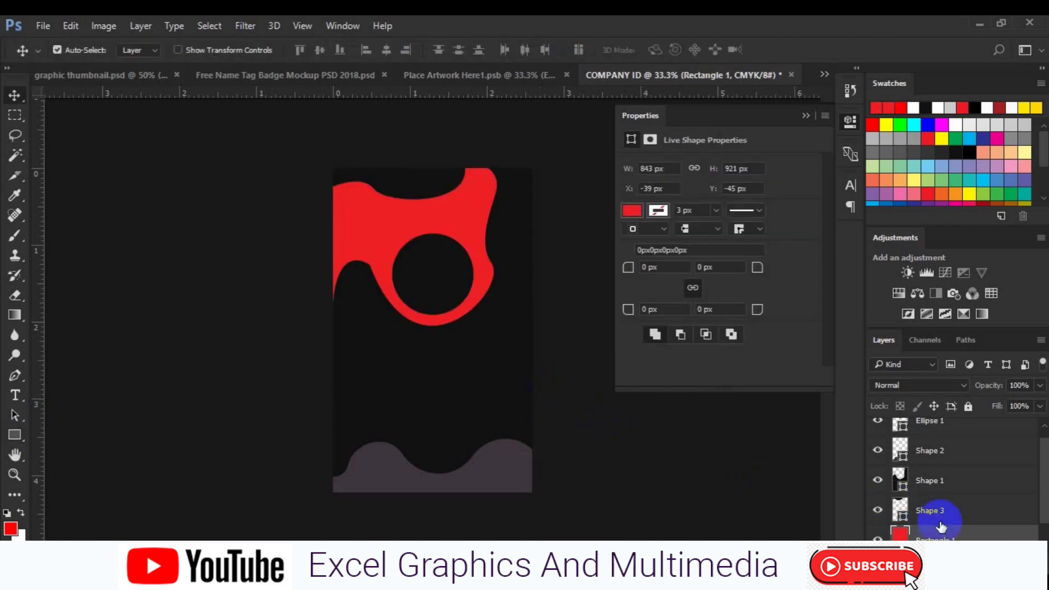
Change Shape 1, the card body, to white ffffff
left_click(904, 490)
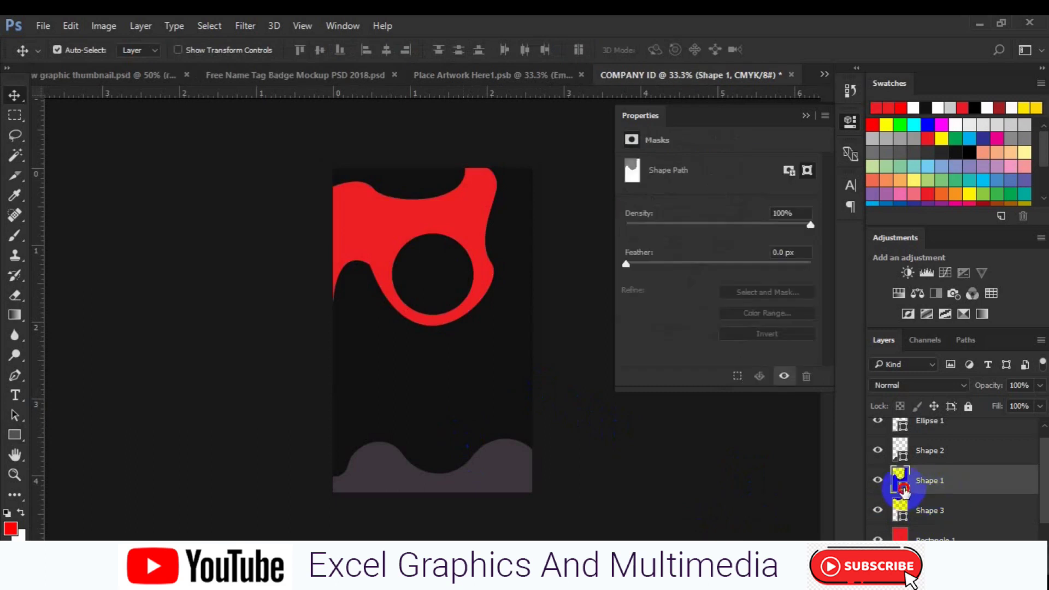
double_click(904, 490)
left_click(835, 377)
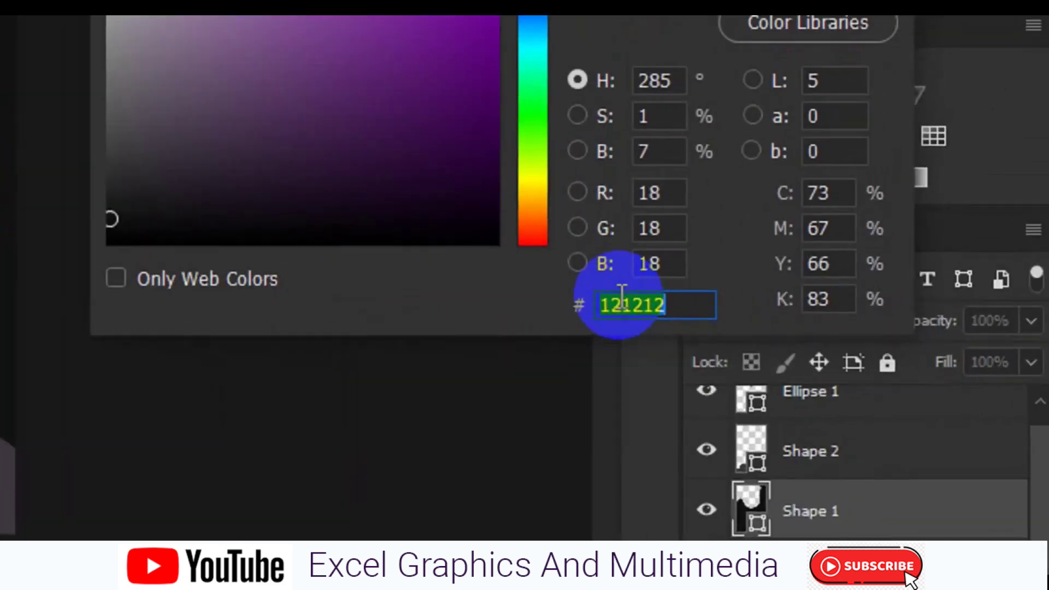
type("f")
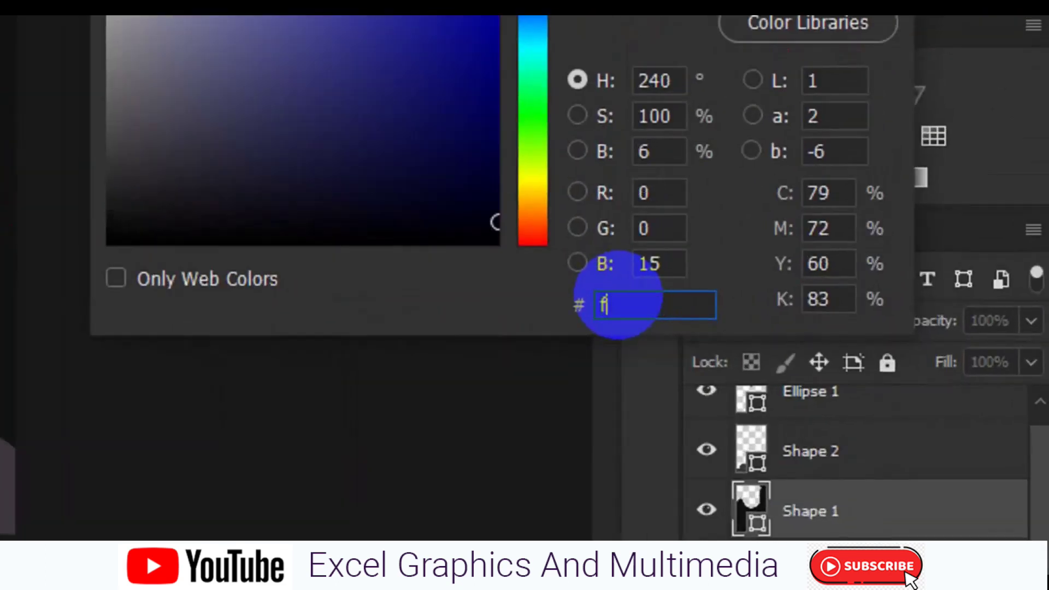
type("fffff")
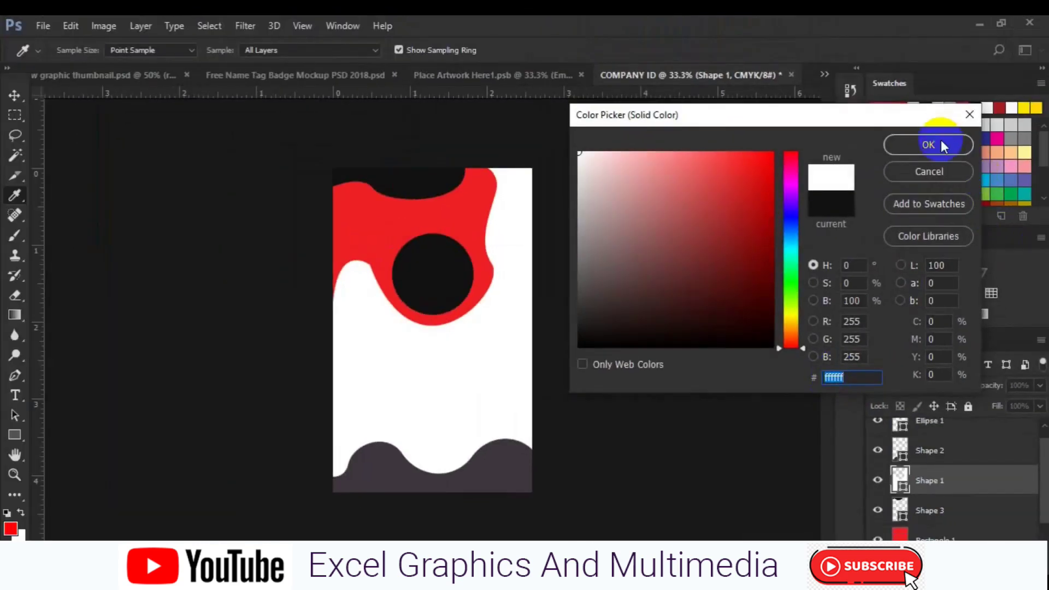
left_click(938, 141)
left_click(420, 216)
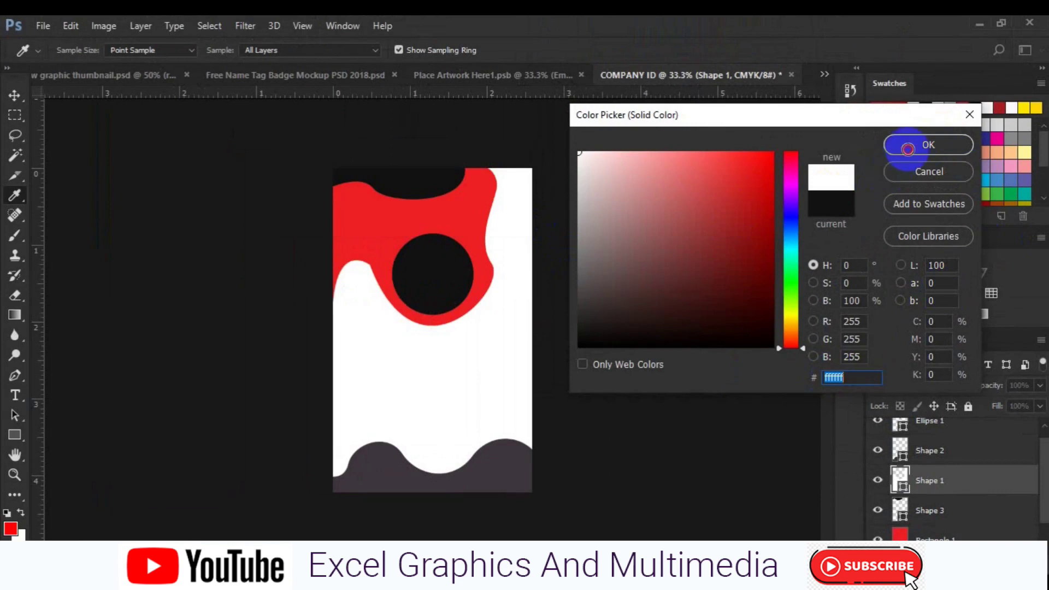
left_click(928, 144)
Make the Shape 3 top curve white by sampling from the card
left_click(445, 189)
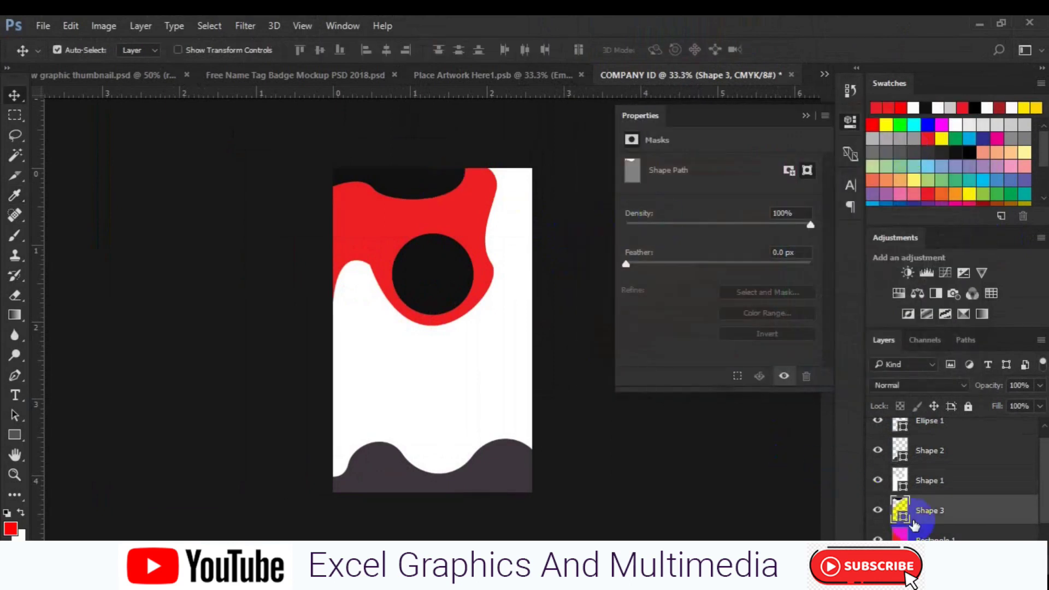
double_click(902, 517)
left_click(470, 394)
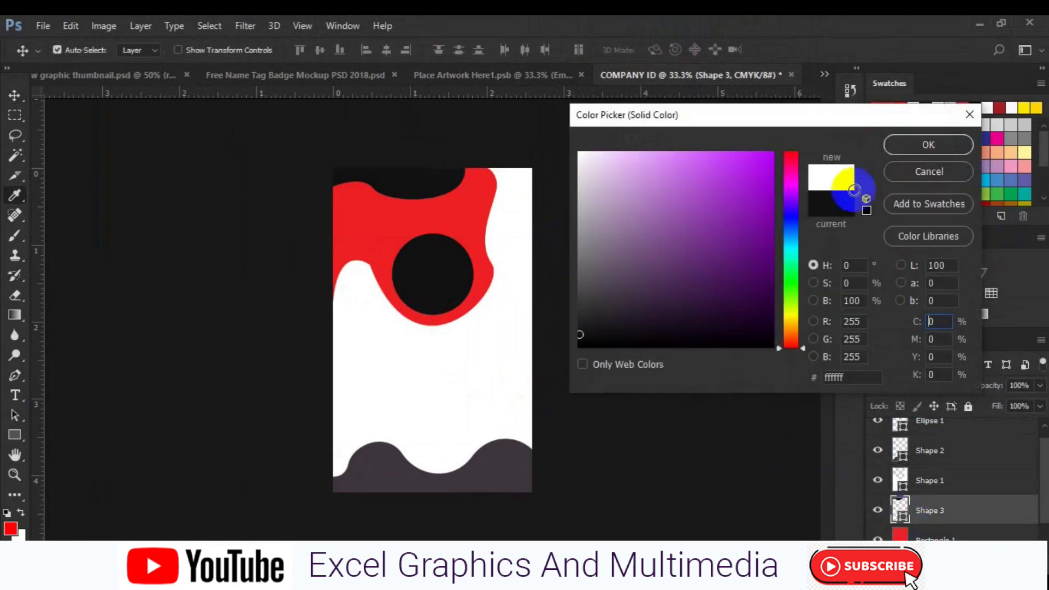
left_click(914, 149)
left_click(414, 294)
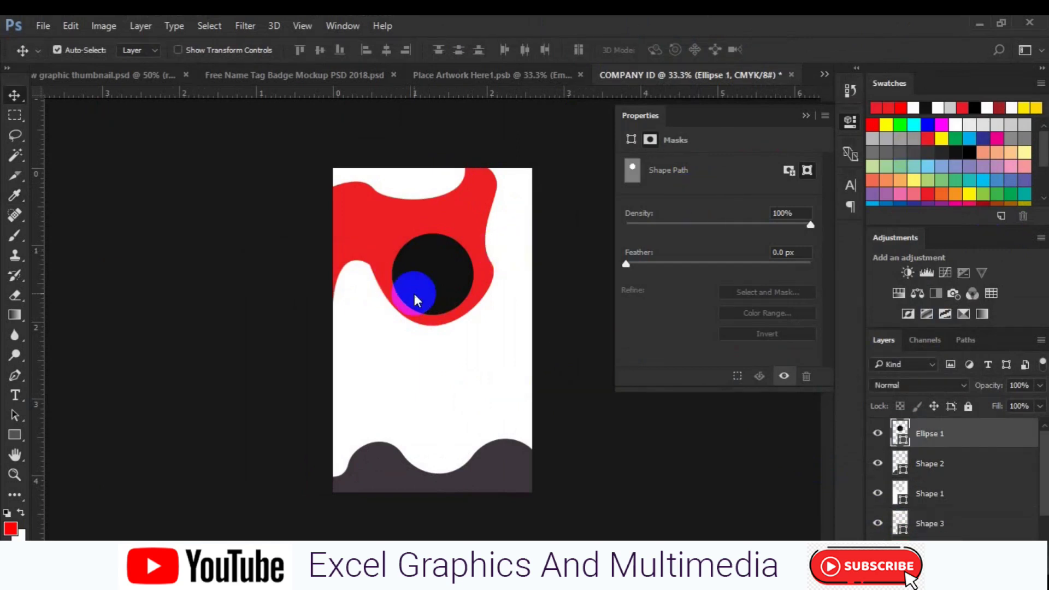
Adjust Rectangle 1's red fill to ee1515 (C0 M100 Y100 K0)
left_click(378, 247)
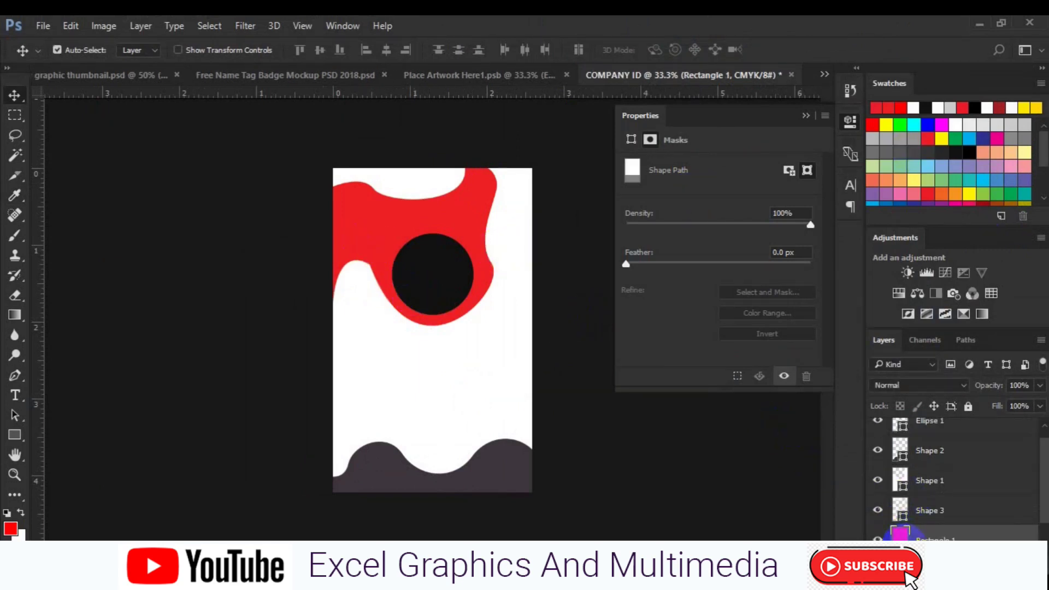
double_click(899, 533)
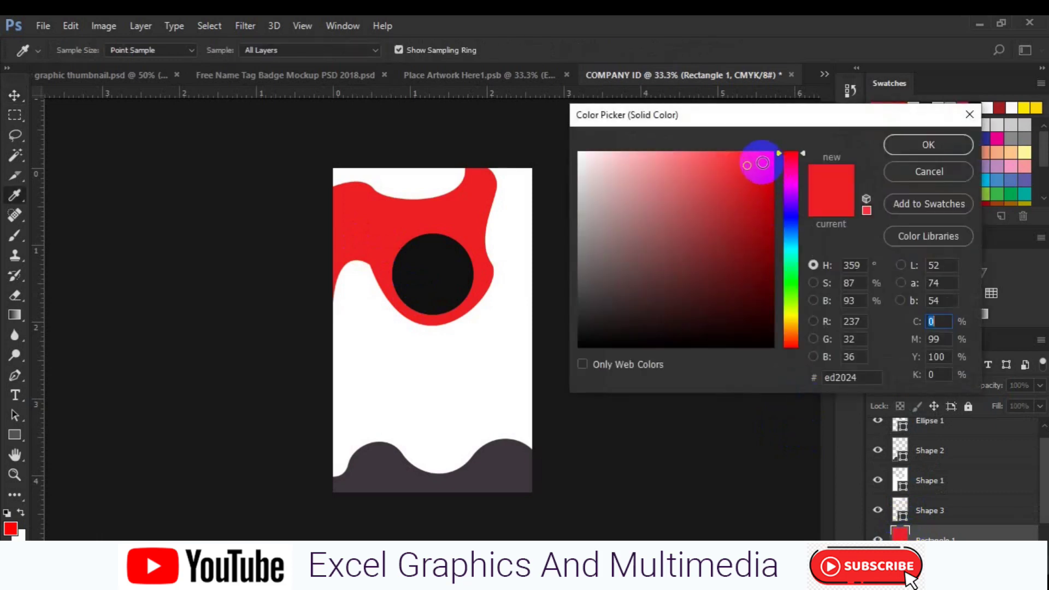
type("1")
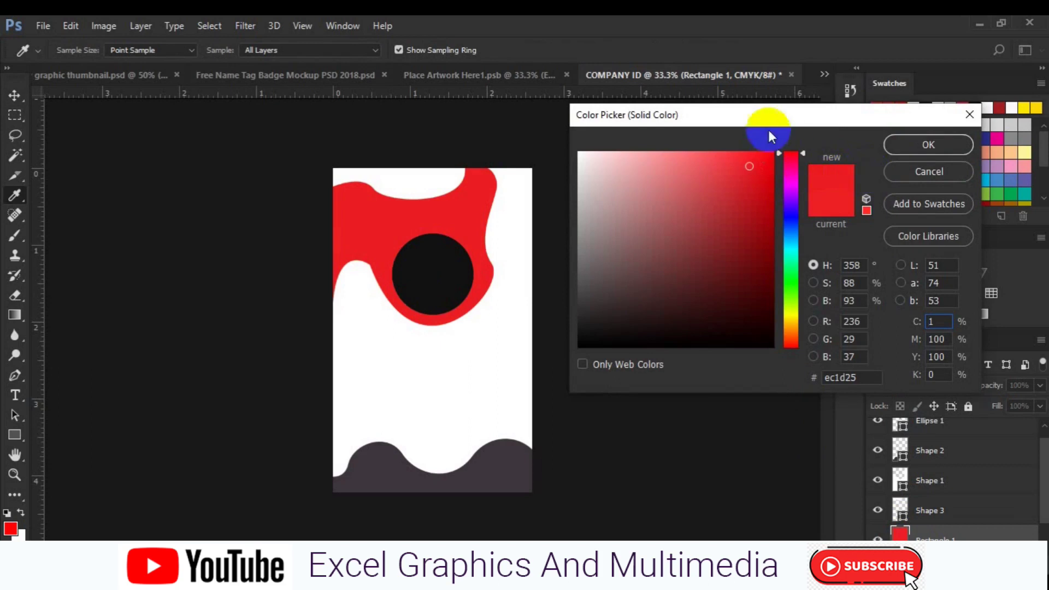
left_click(804, 152)
left_click(759, 167)
left_click(866, 170)
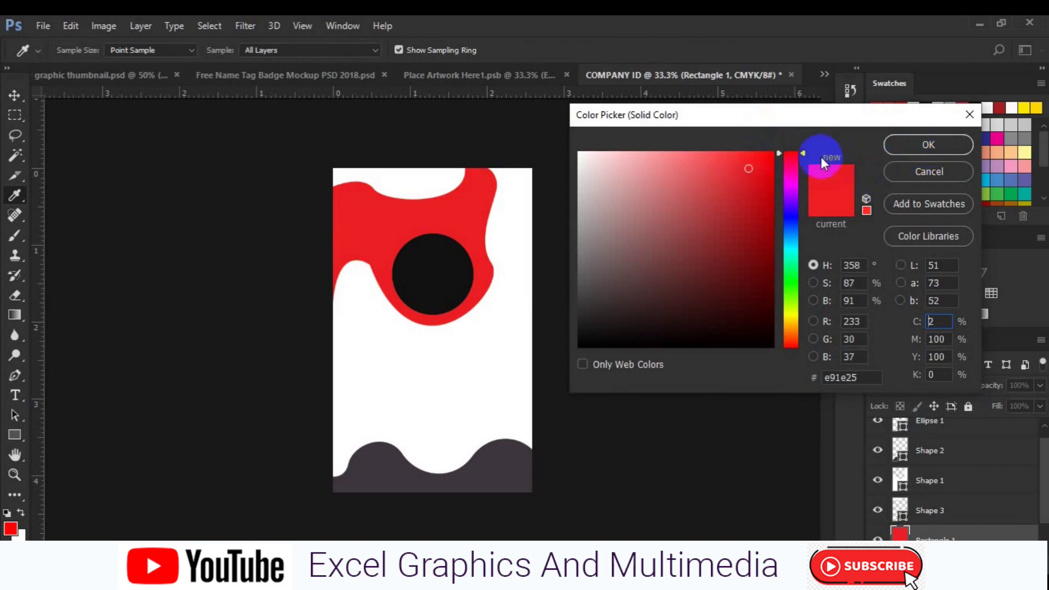
left_click(803, 152)
type("0")
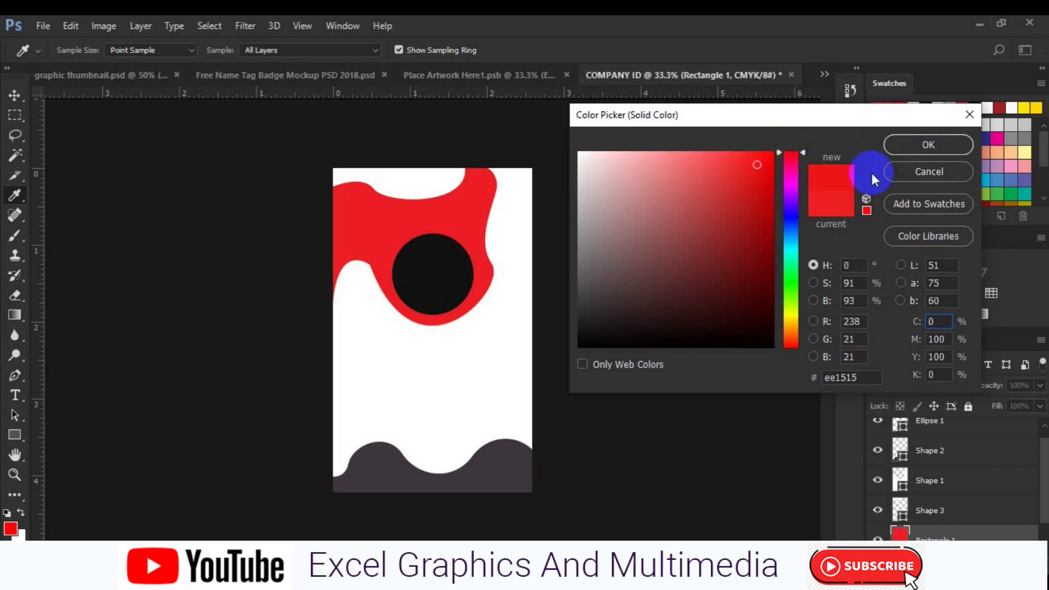
left_click(898, 148)
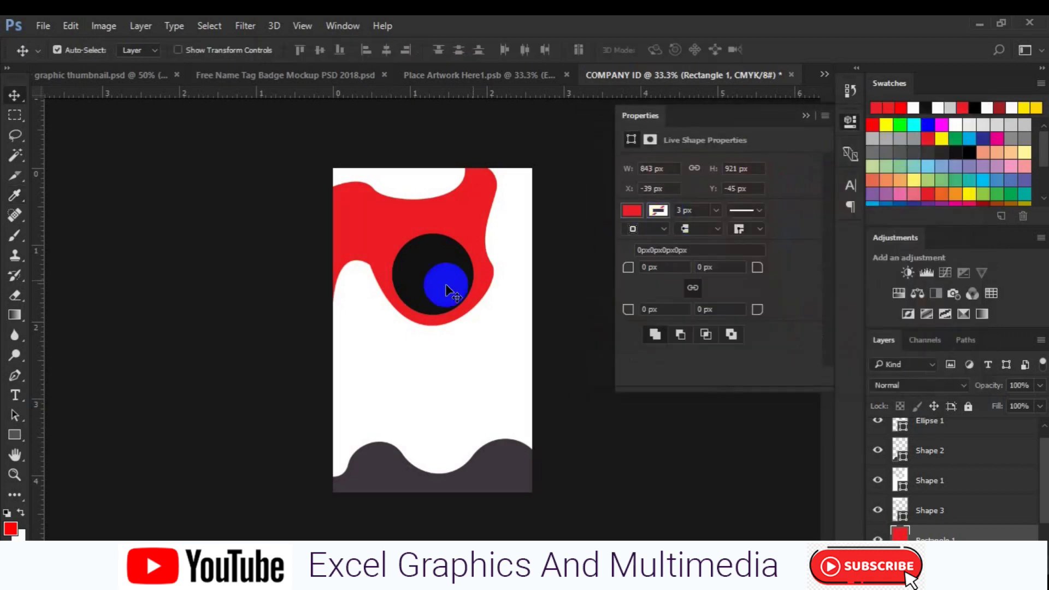
left_click(902, 438)
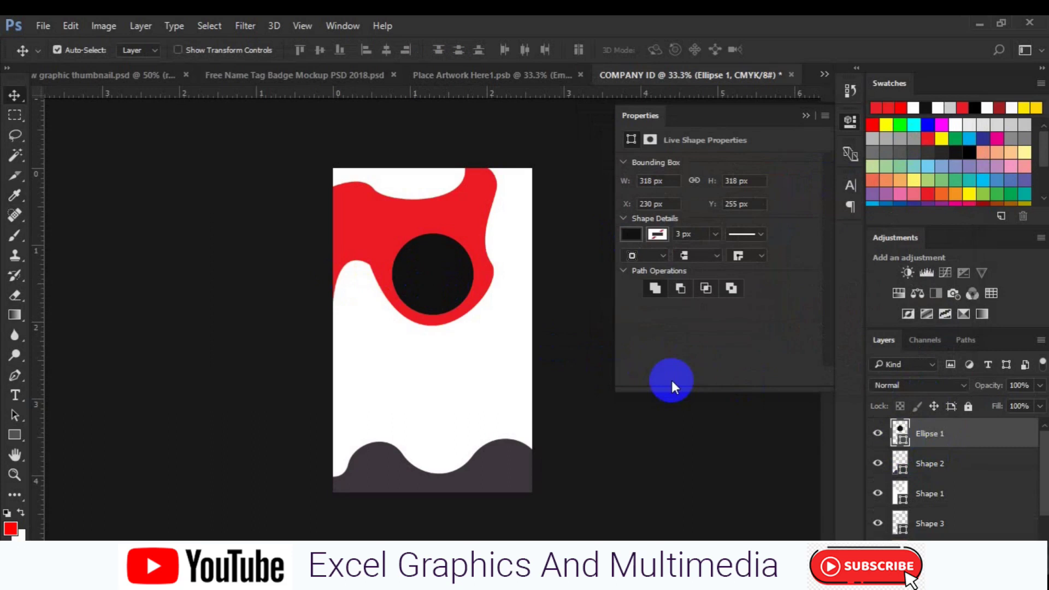
Fill the Ellipse 1 photo circle with dark maroon red
left_click(899, 449)
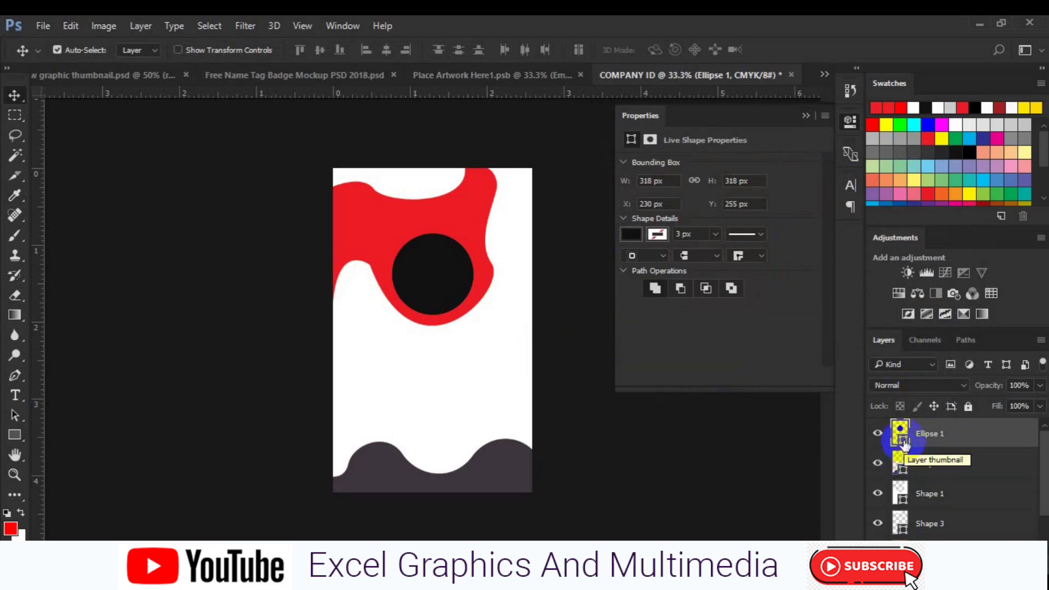
double_click(903, 441)
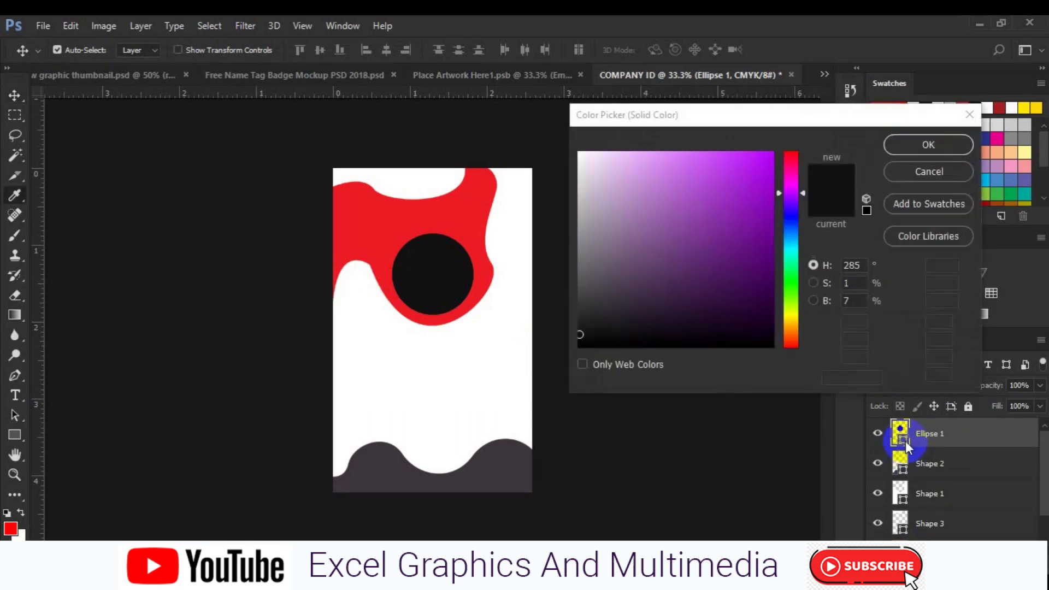
left_click_drag(804, 165, 803, 145)
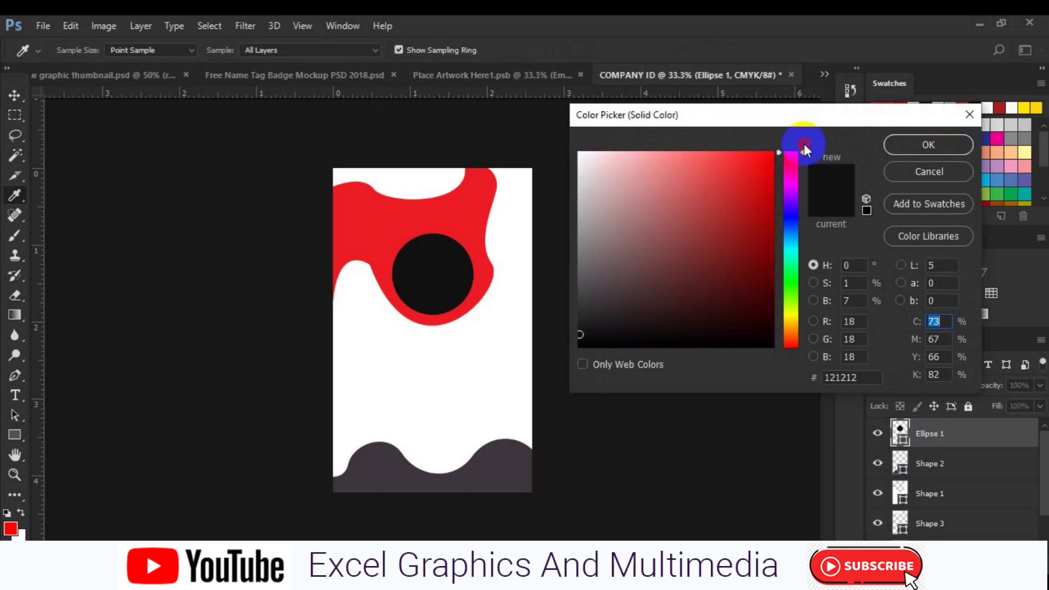
left_click(768, 277)
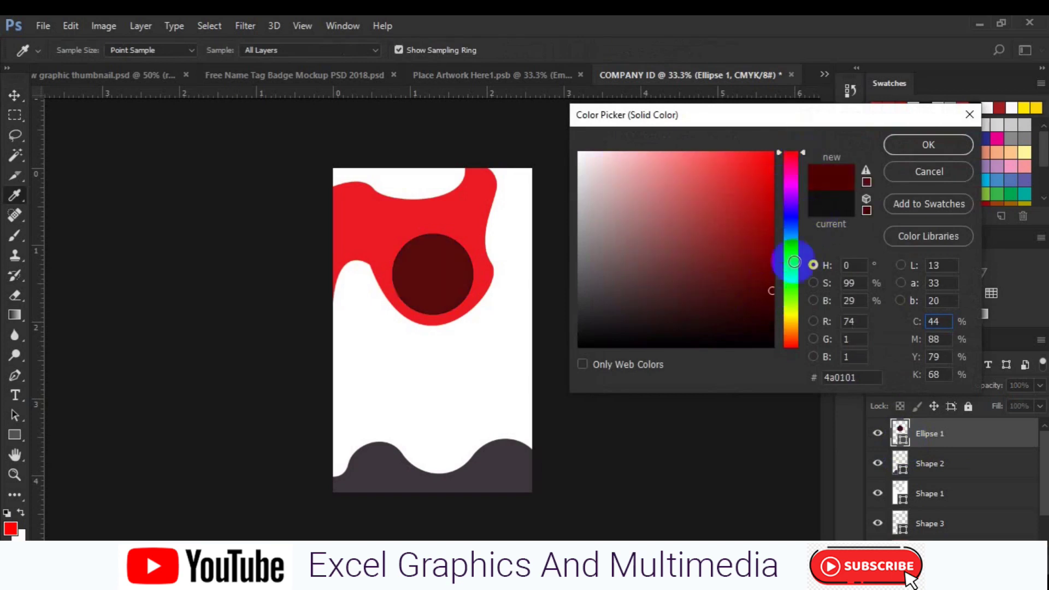
left_click(910, 146)
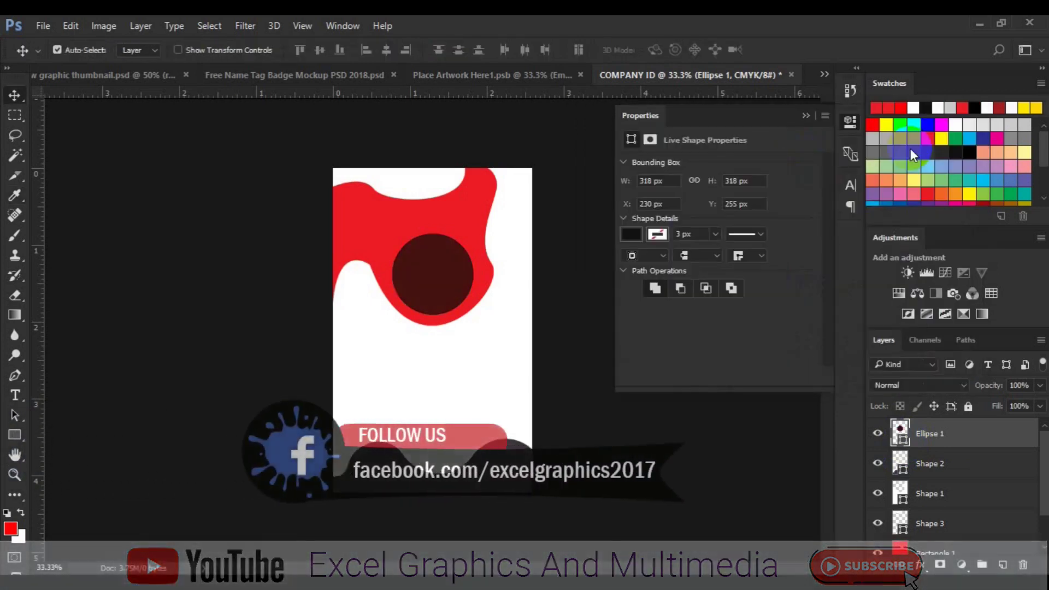
left_click(805, 116)
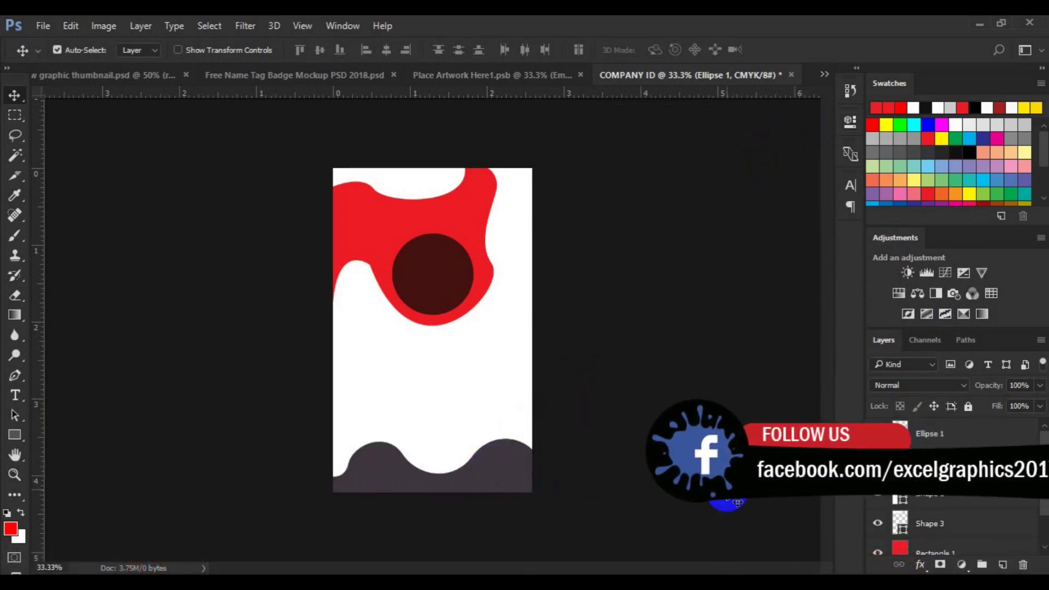
Make the bottom wave the same dark red sampled from the circle
double_click(901, 464)
left_click(462, 271)
left_click(923, 145)
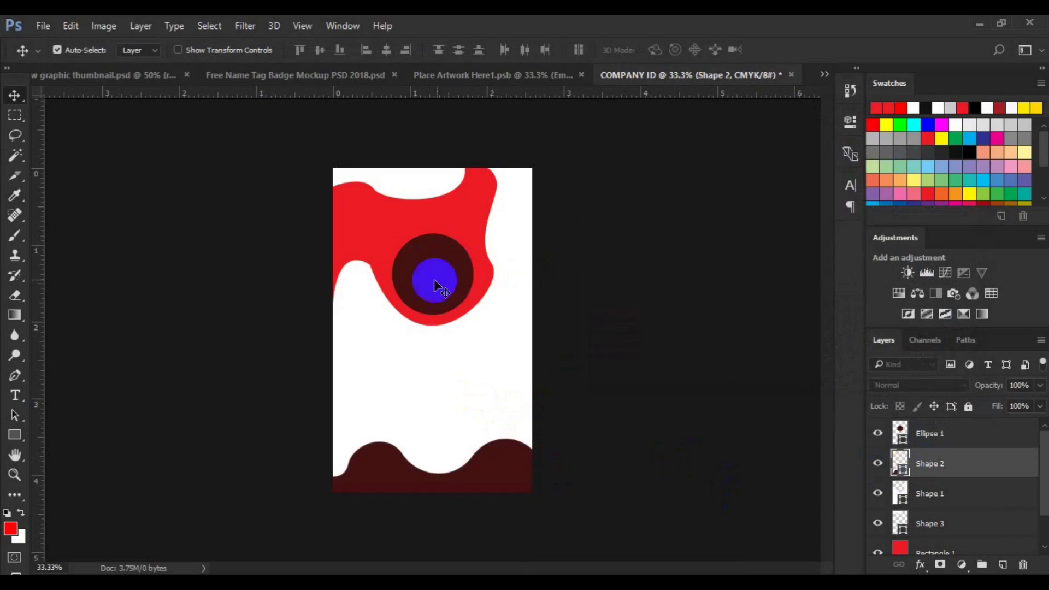
Give the Ellipse 1 circle a 10 px white stroke
left_click(435, 284)
key("u")
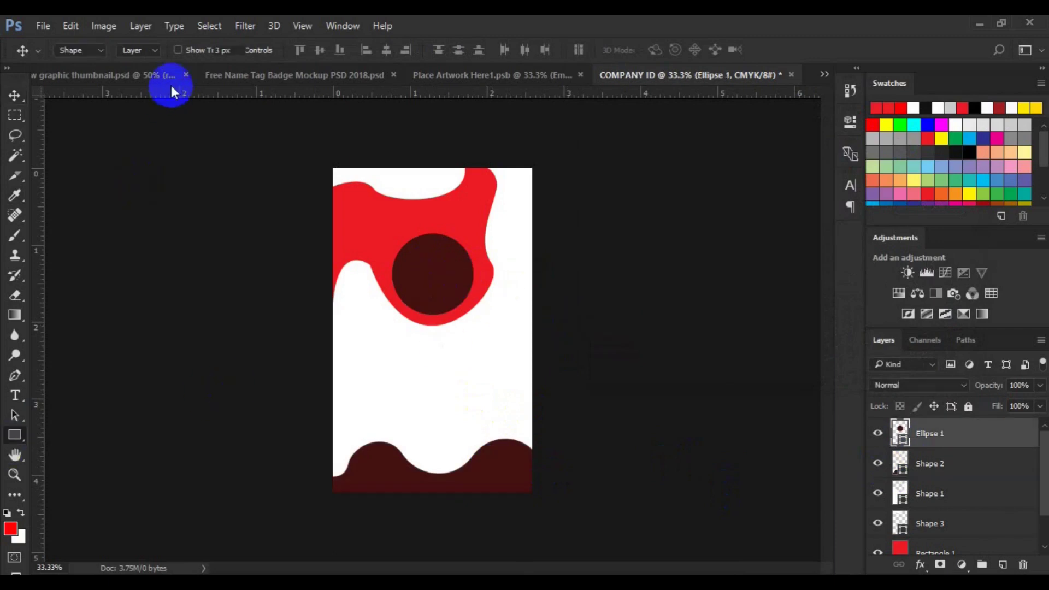
left_click(196, 50)
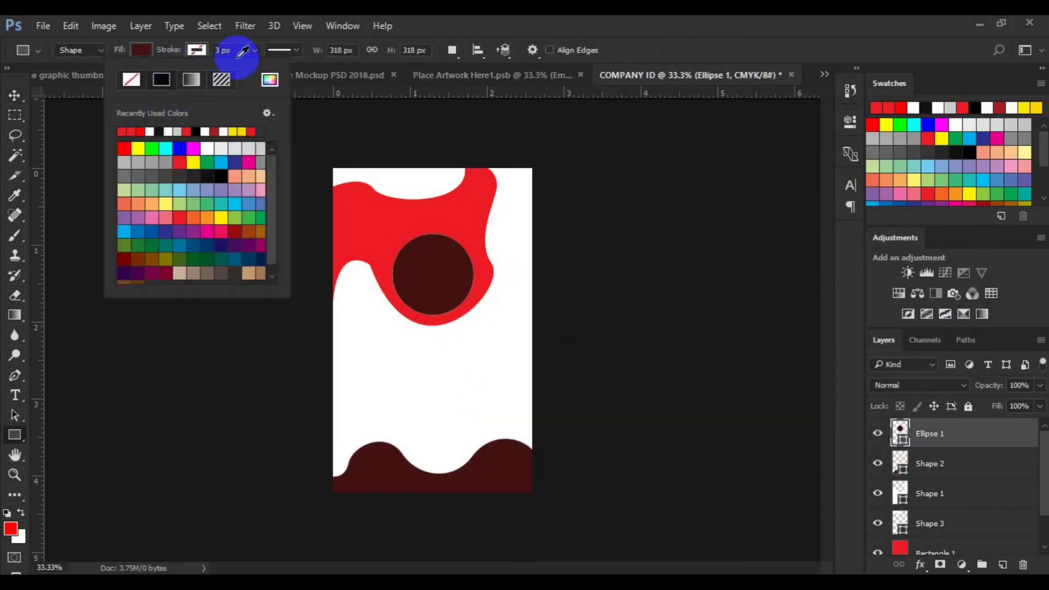
left_click(223, 49)
left_click(197, 50)
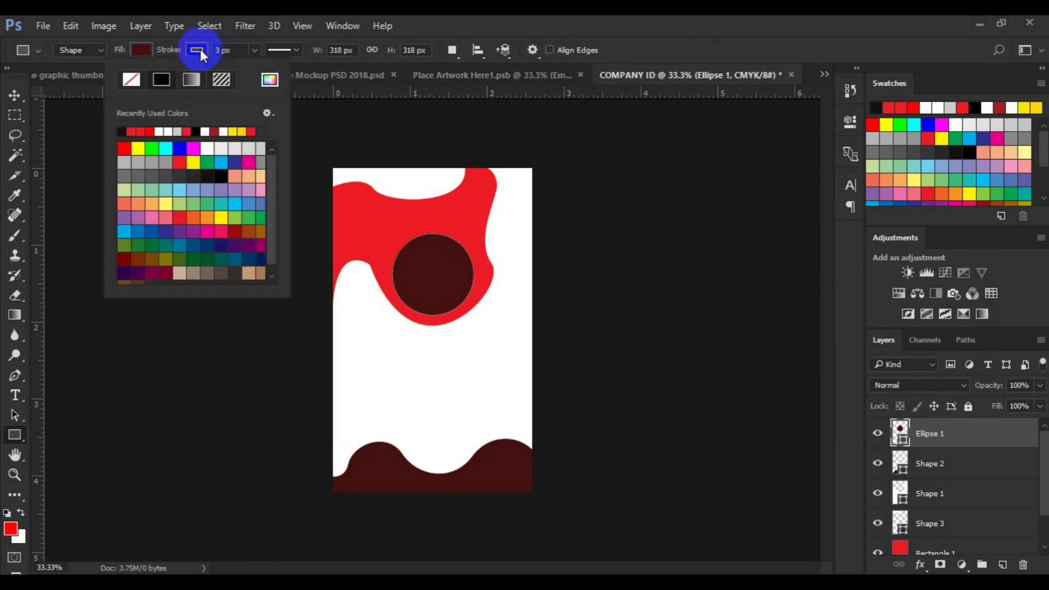
left_click(163, 133)
left_click(223, 49)
type("10")
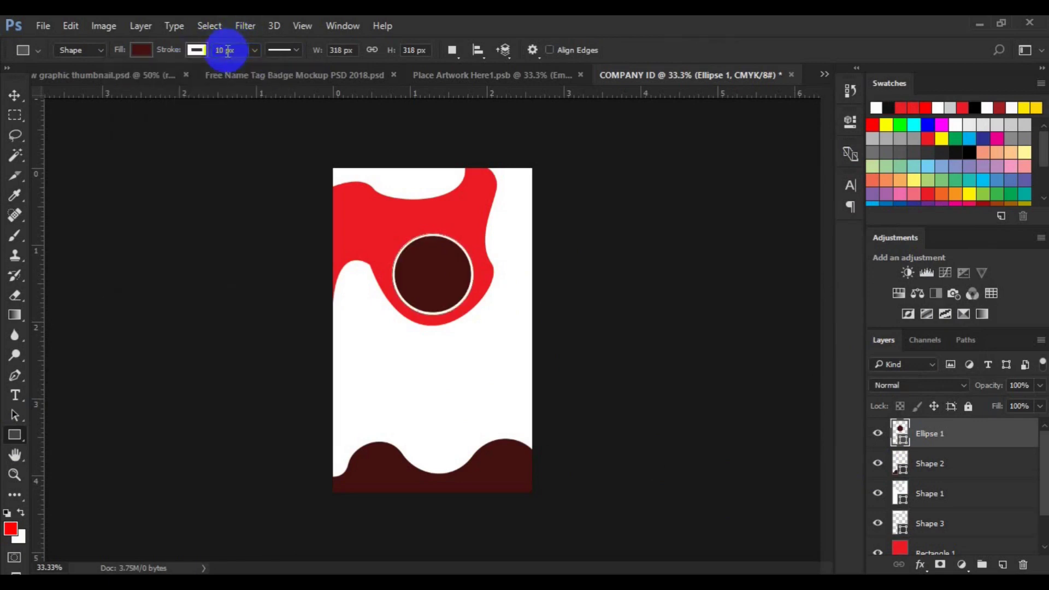
left_click(14, 95)
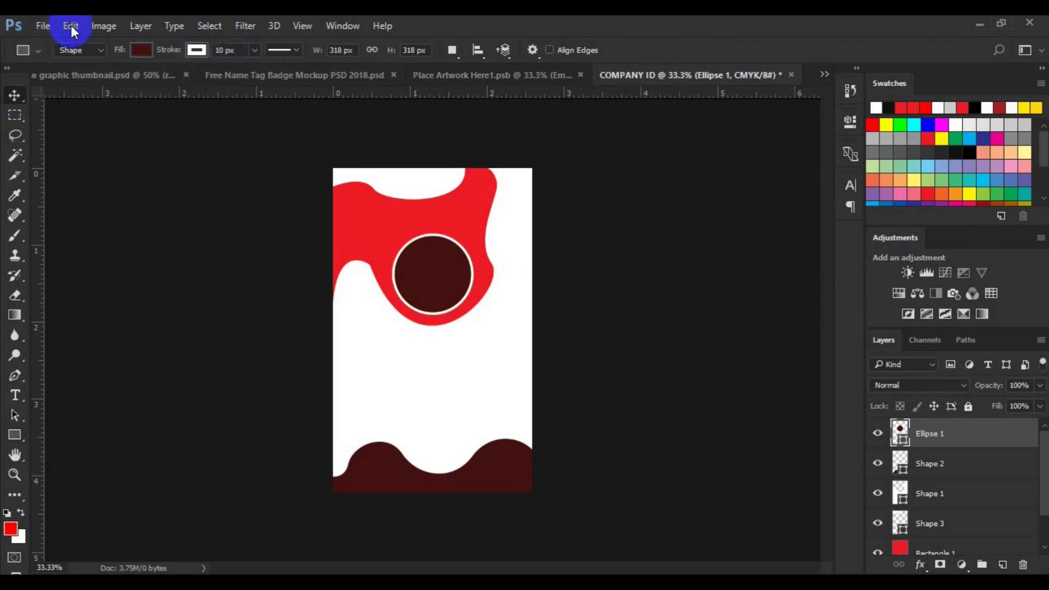
left_click(43, 25)
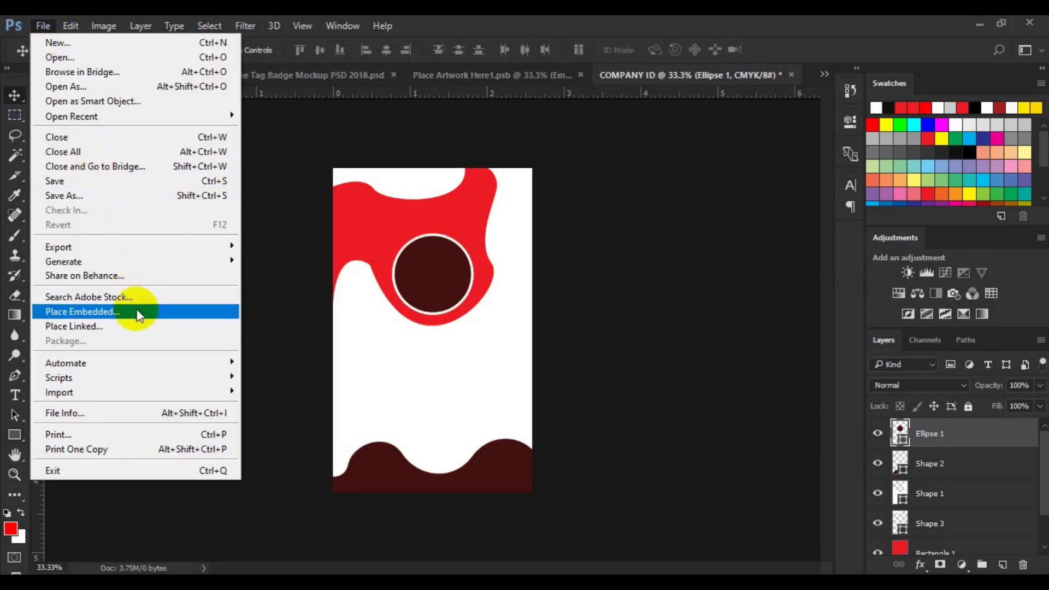
Place my_passport-removebg-preview(1) from the freepik stockpoto folder as an embedded image
left_click(136, 310)
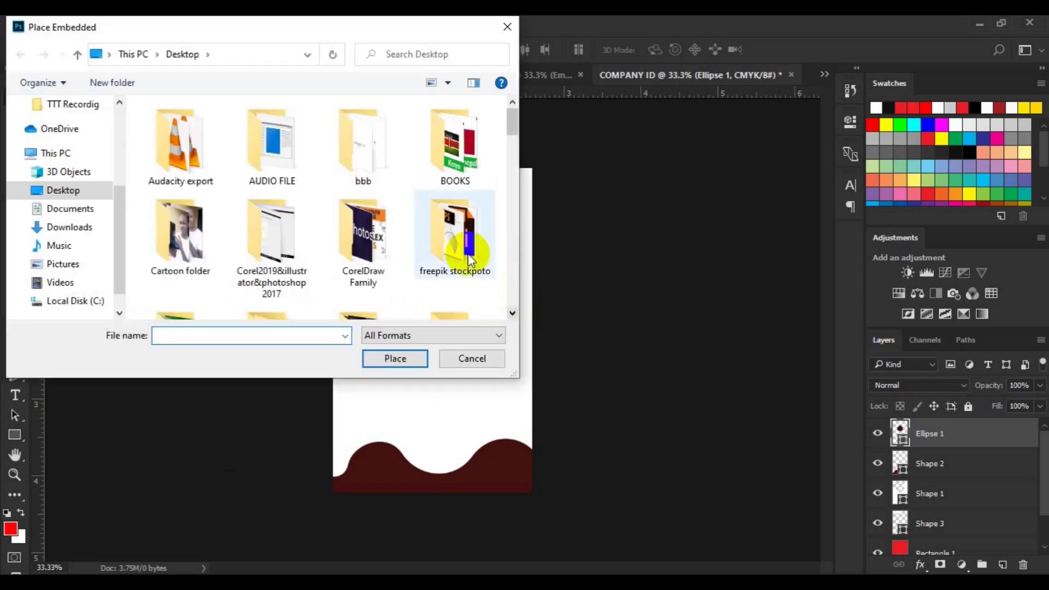
double_click(470, 260)
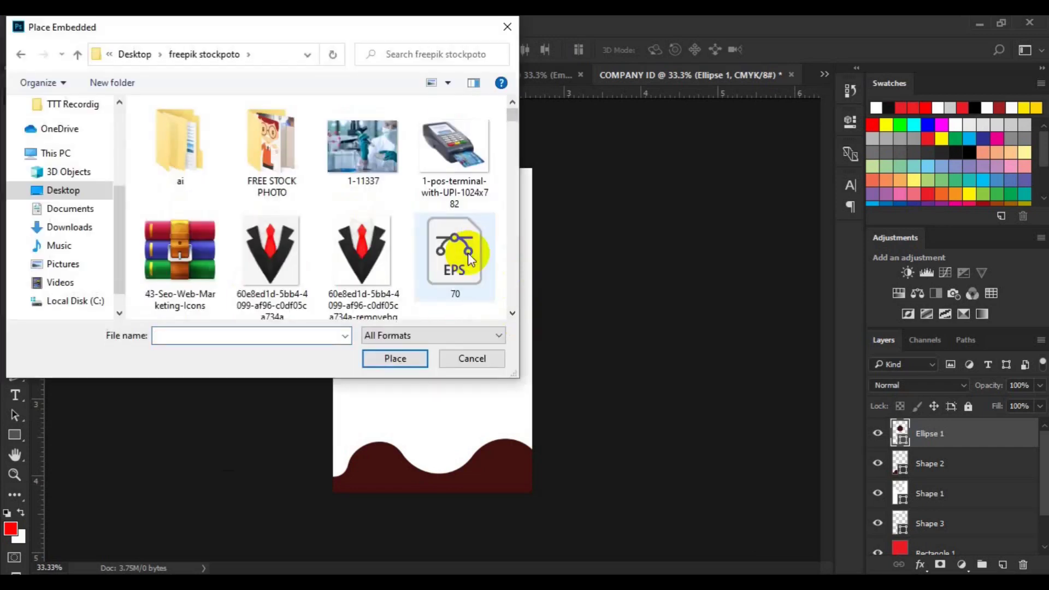
left_click(513, 313)
left_click(512, 313)
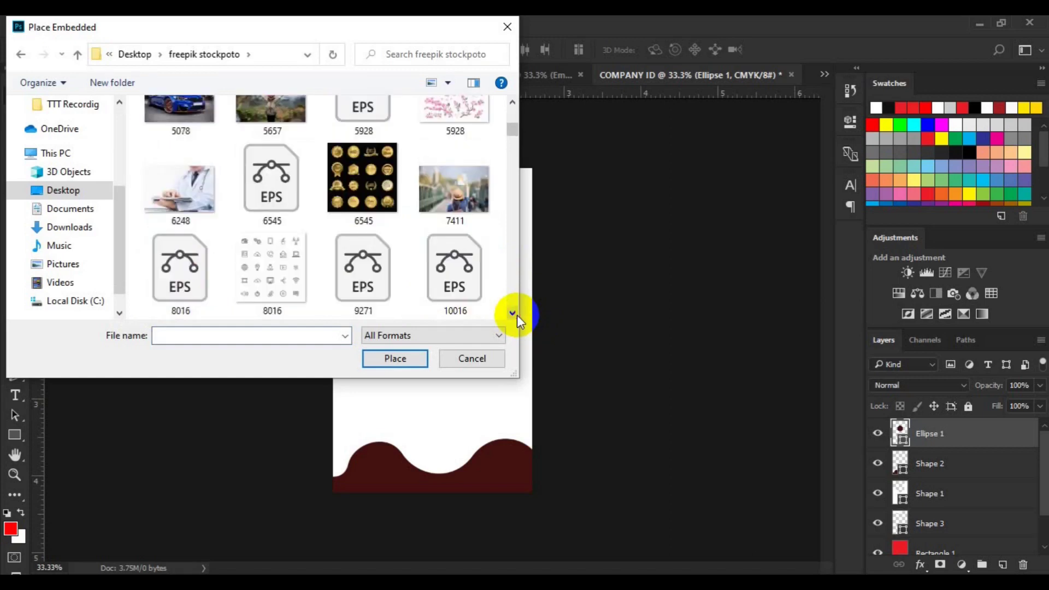
left_click(513, 314)
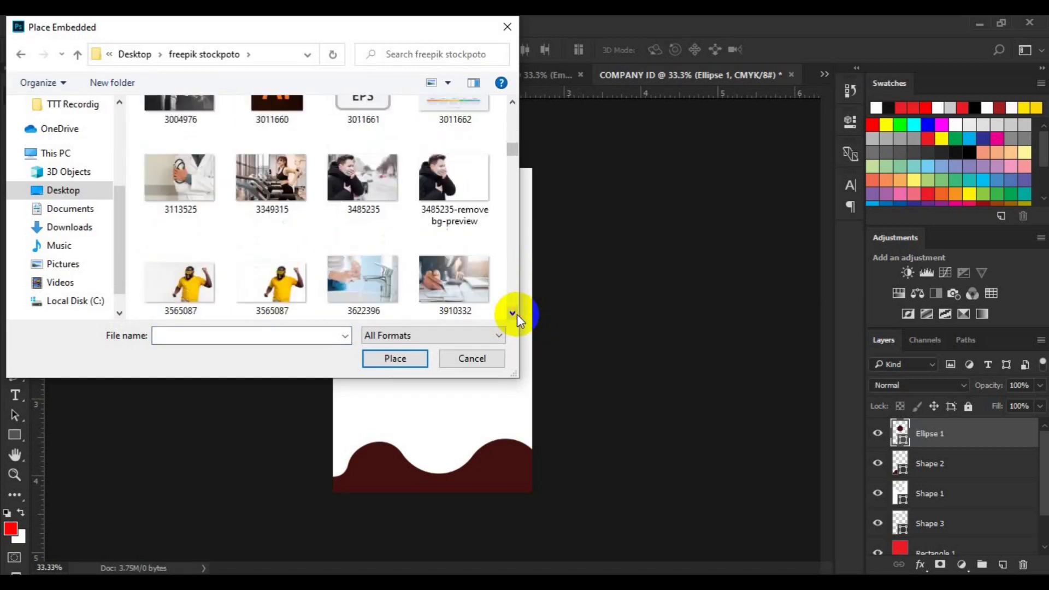
left_click(516, 314)
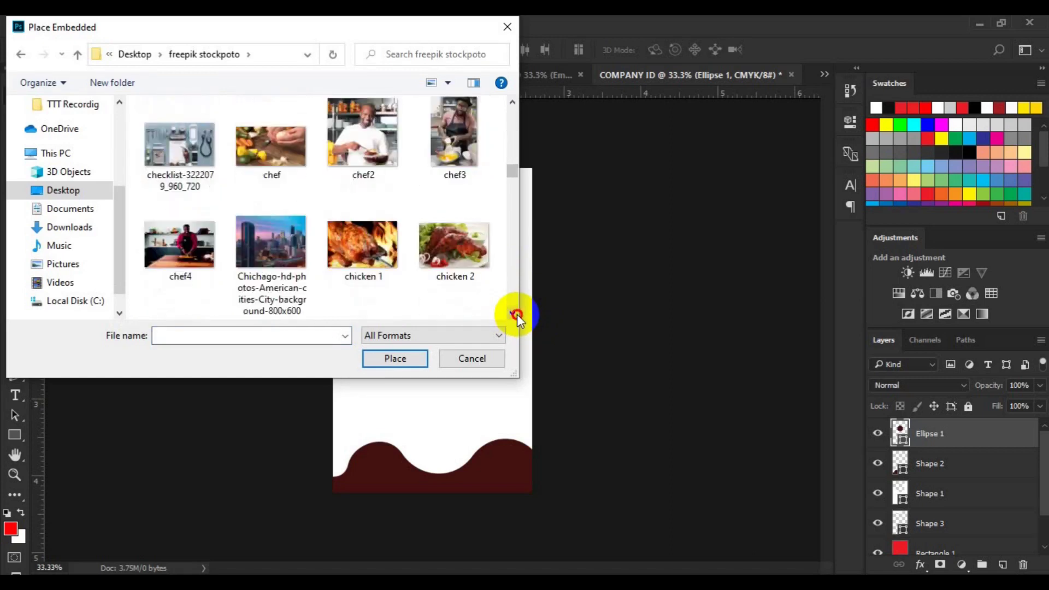
left_click(517, 314)
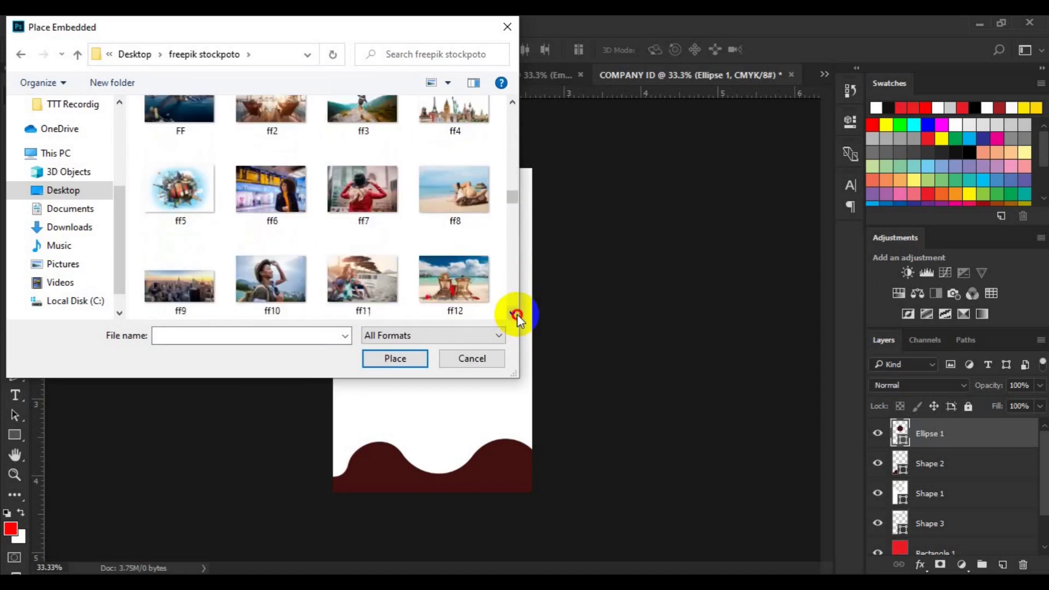
left_click(517, 313)
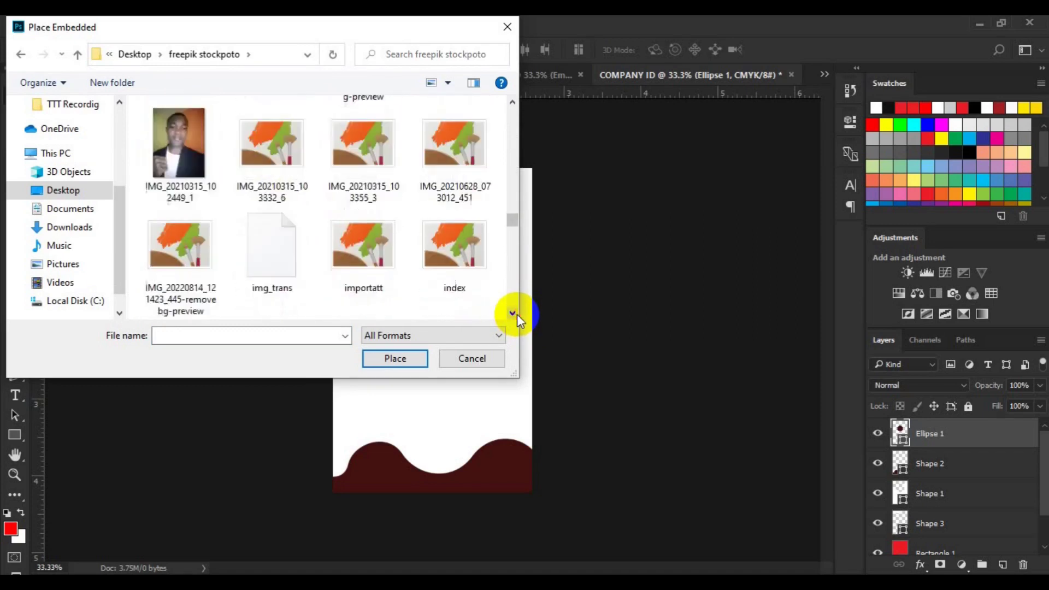
left_click(517, 313)
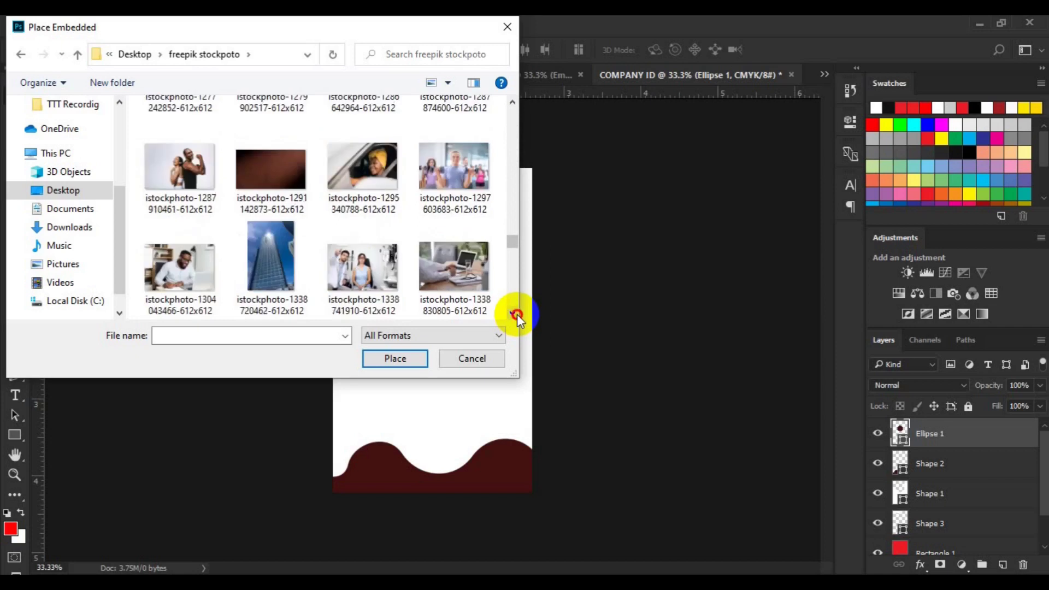
left_click(462, 126)
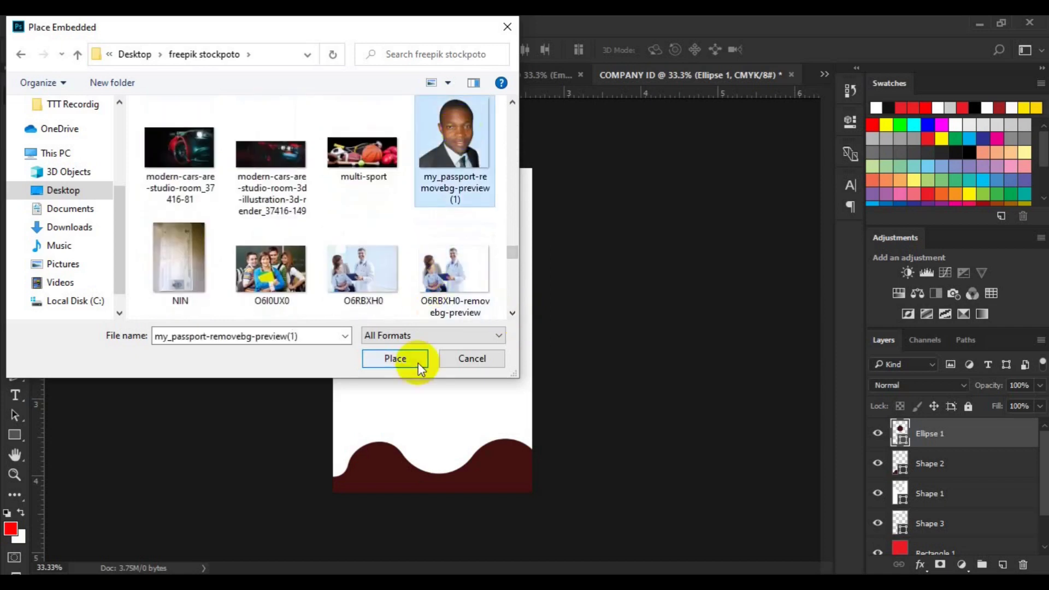
left_click(418, 363)
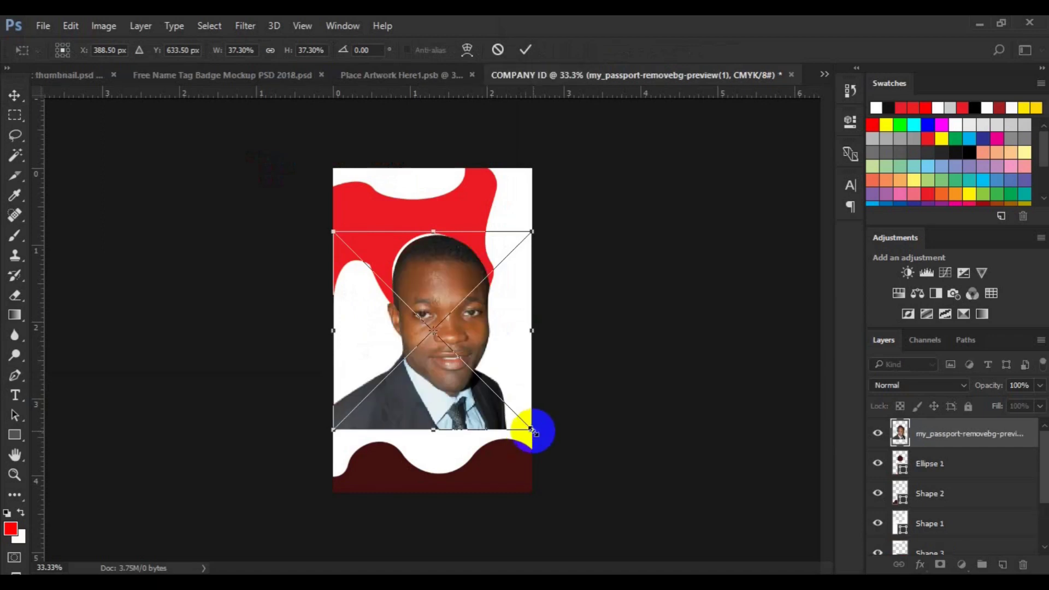
Scale the passport photo to about 15% over the dark red circle and clip it to the circle
left_click_drag(531, 431, 479, 374)
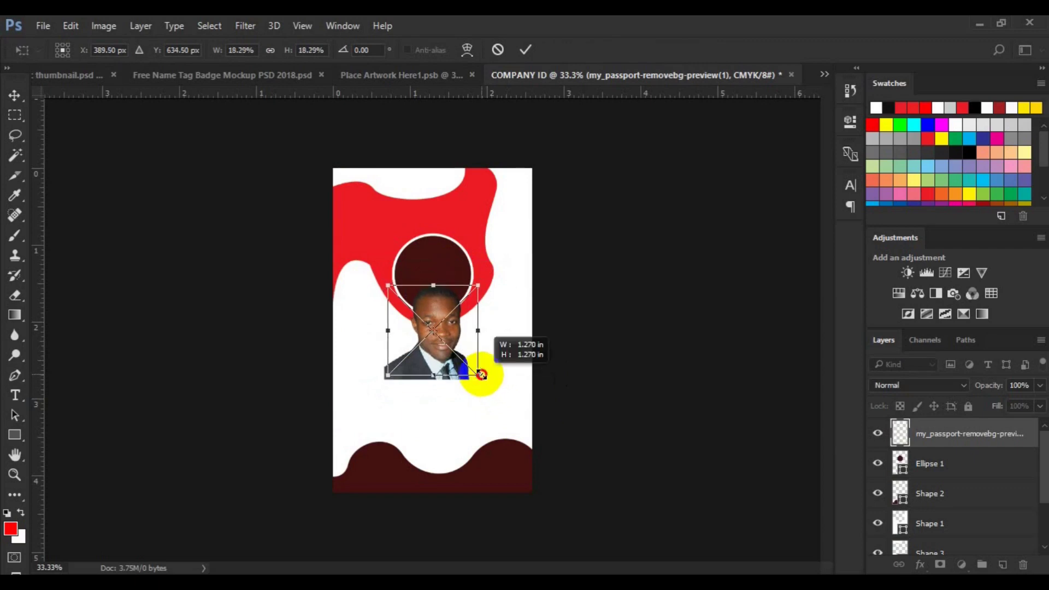
left_click_drag(479, 374, 457, 315)
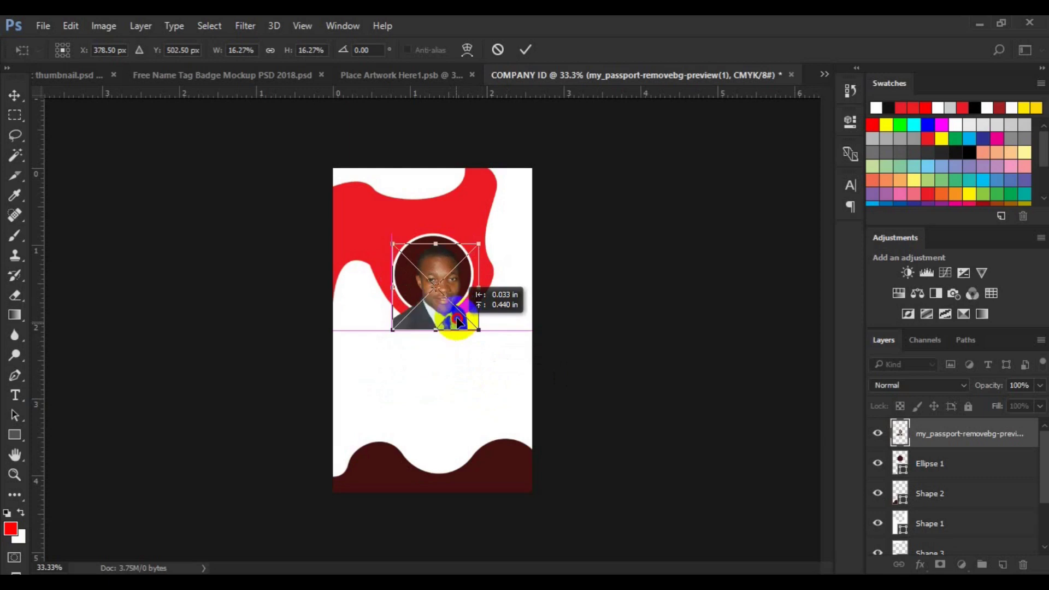
left_click_drag(457, 315, 458, 309)
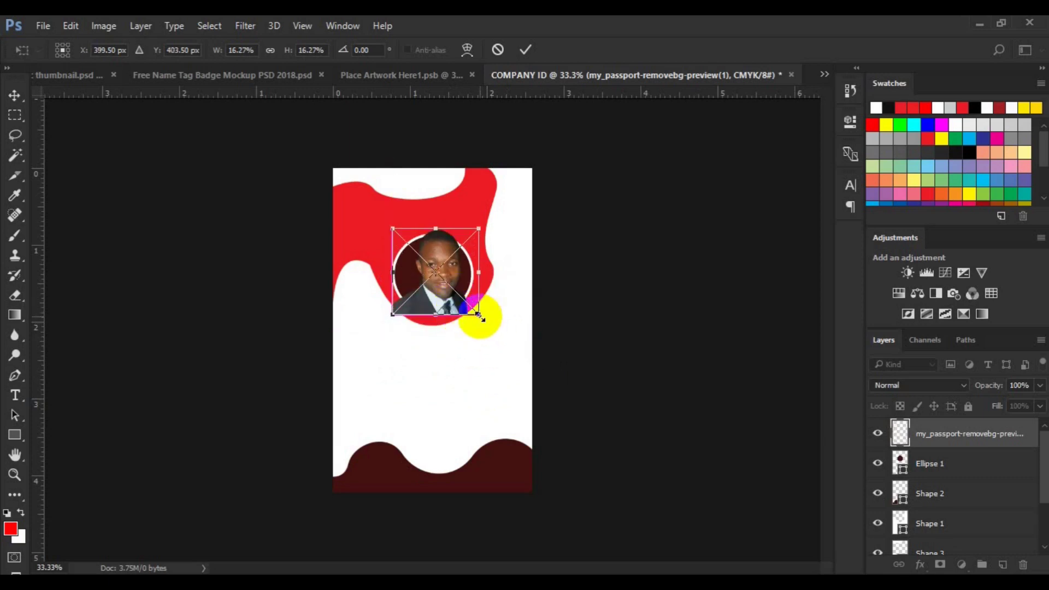
left_click_drag(478, 315, 473, 311)
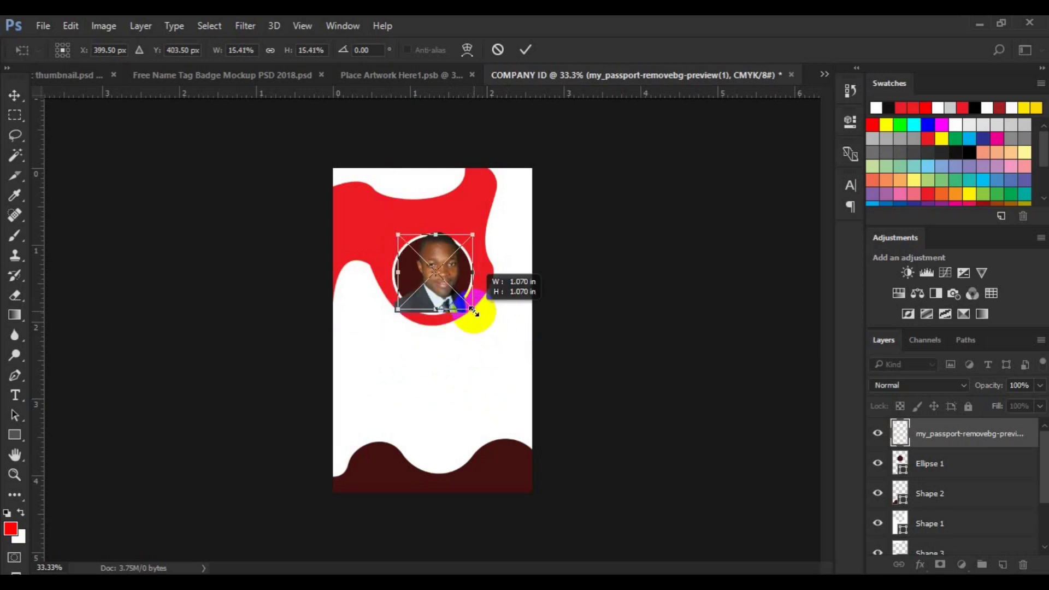
left_click(929, 436)
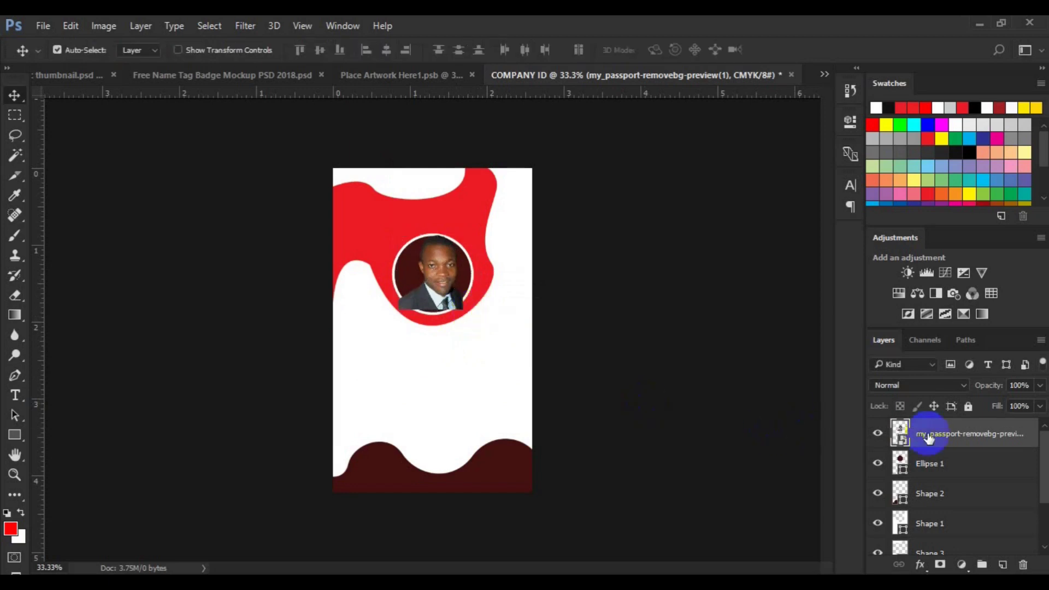
right_click(933, 434)
left_click(667, 419)
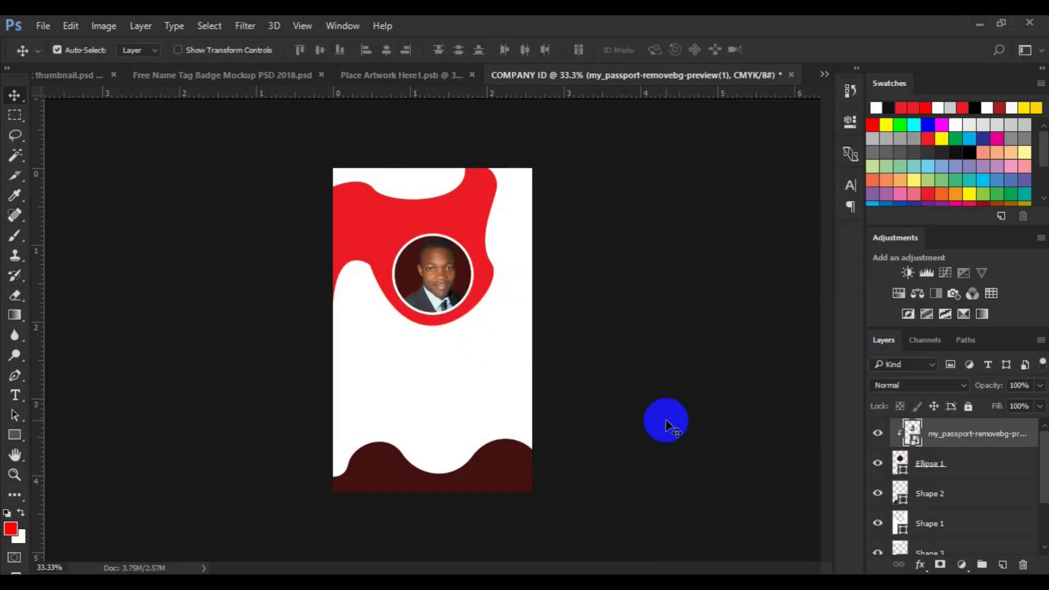
Set the photo circle's fill colour to 741112
left_click(887, 477)
left_click_drag(888, 480, 903, 473)
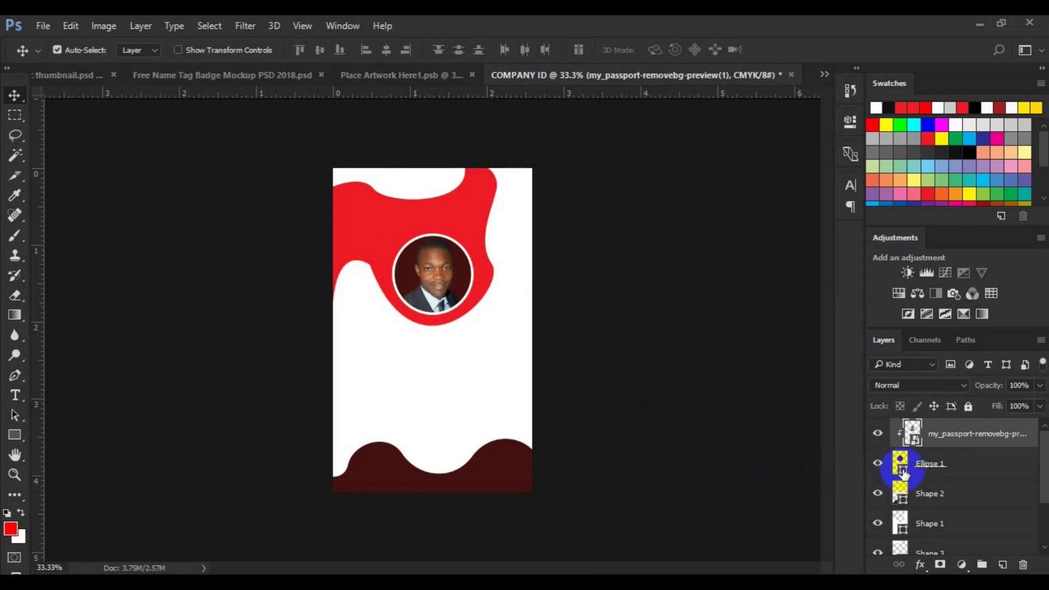
double_click(903, 473)
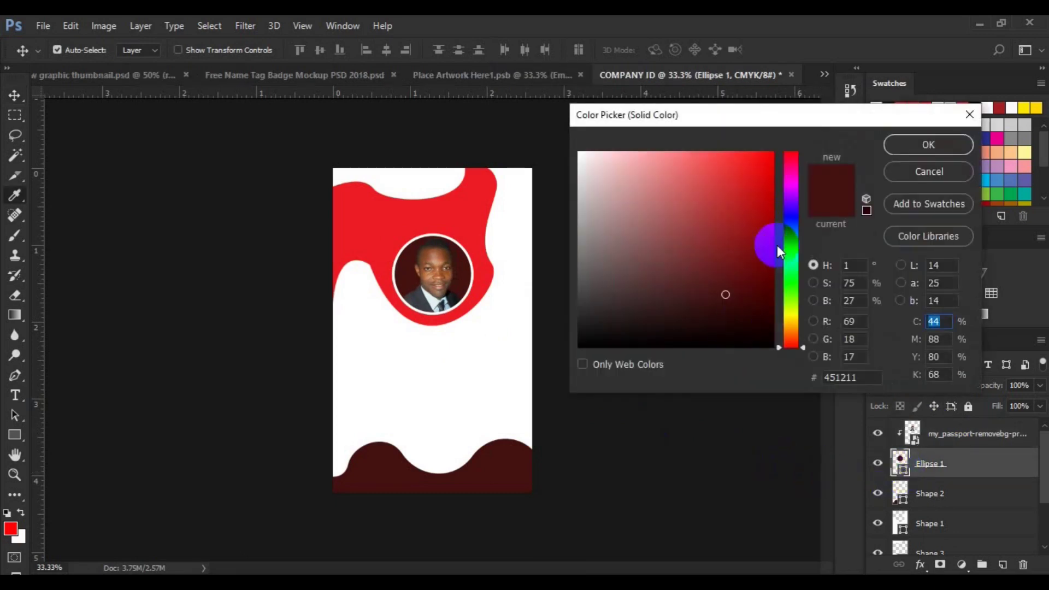
left_click(766, 257)
left_click(866, 173)
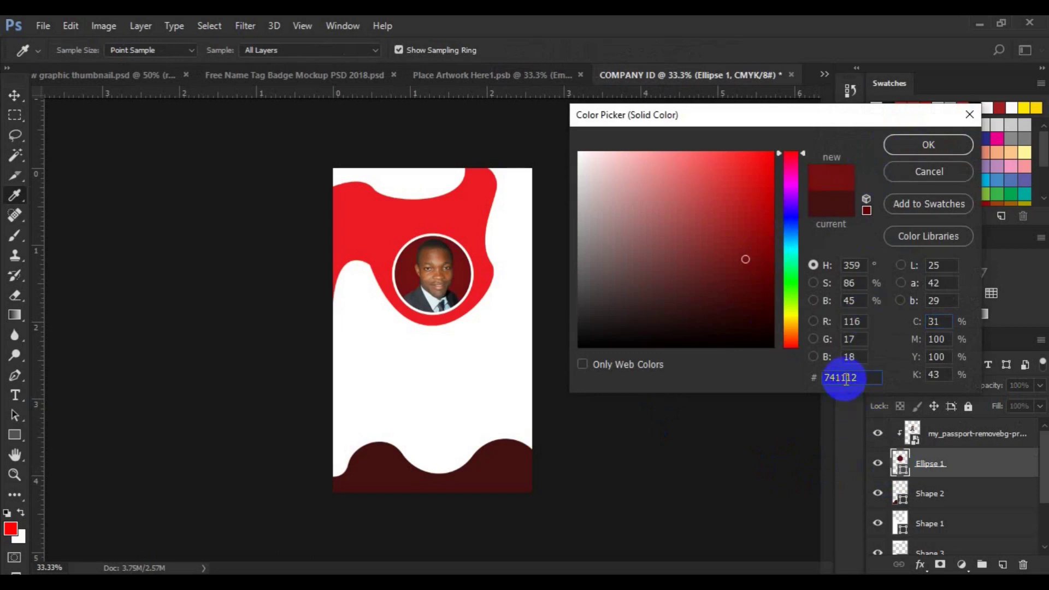
left_click(912, 144)
Recolour the bottom wave layer Shape 2 to maroon 741112
left_click(487, 483)
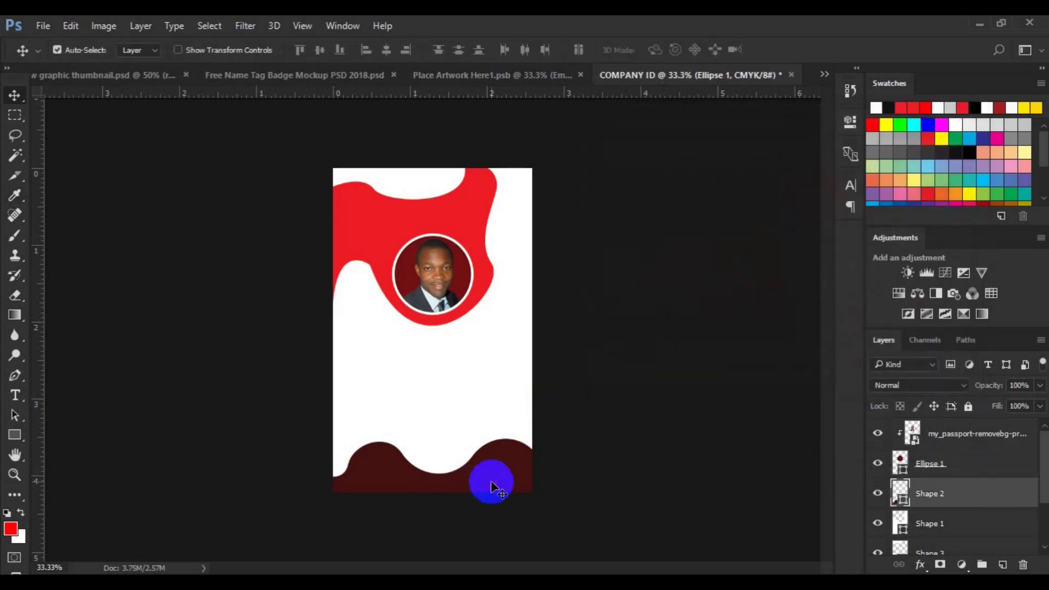
left_click_drag(881, 499, 902, 503)
double_click(901, 503)
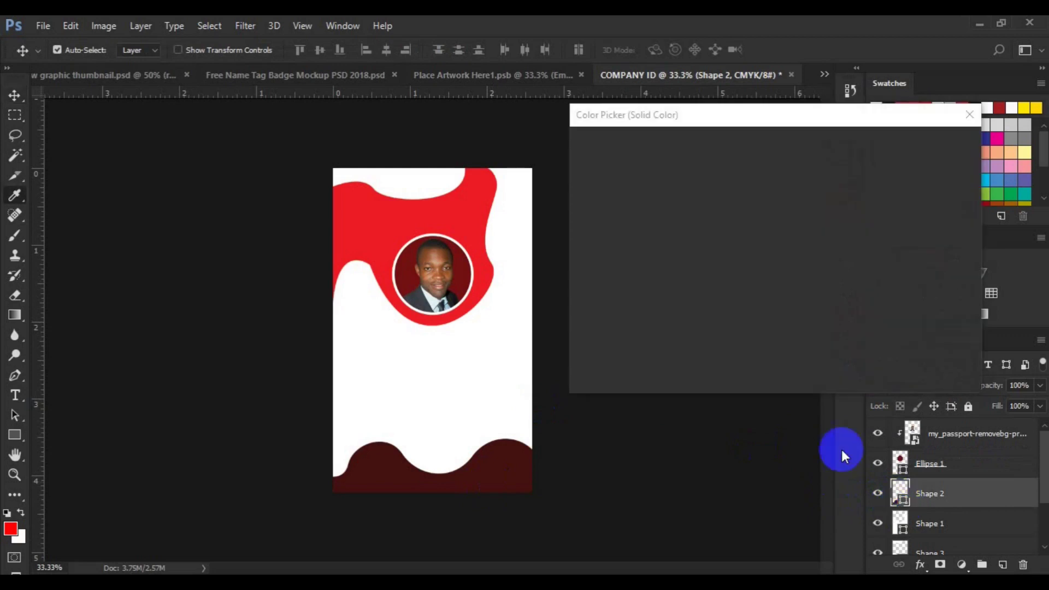
type("741112")
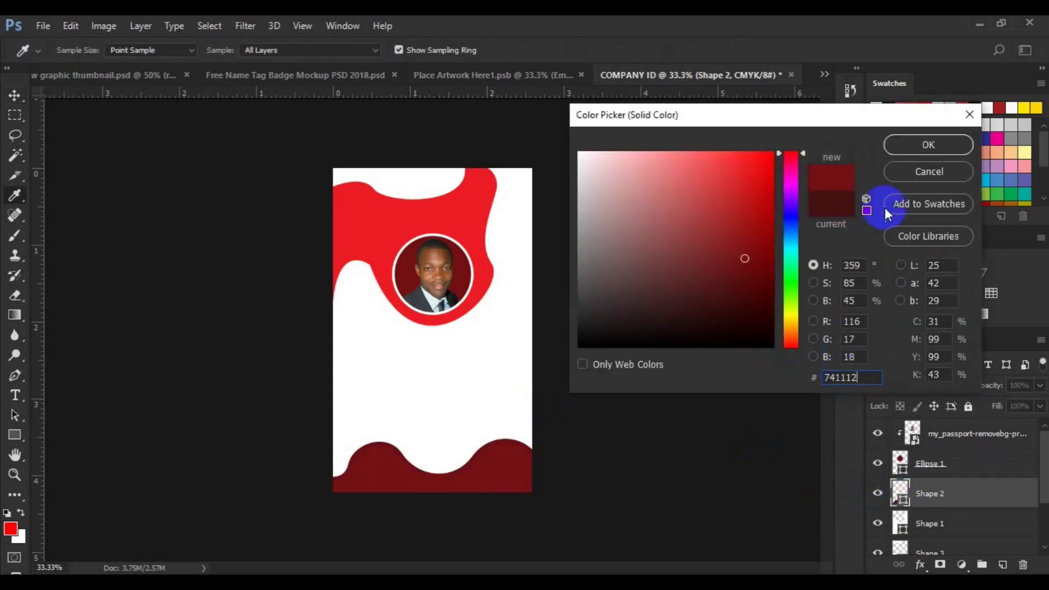
left_click(925, 141)
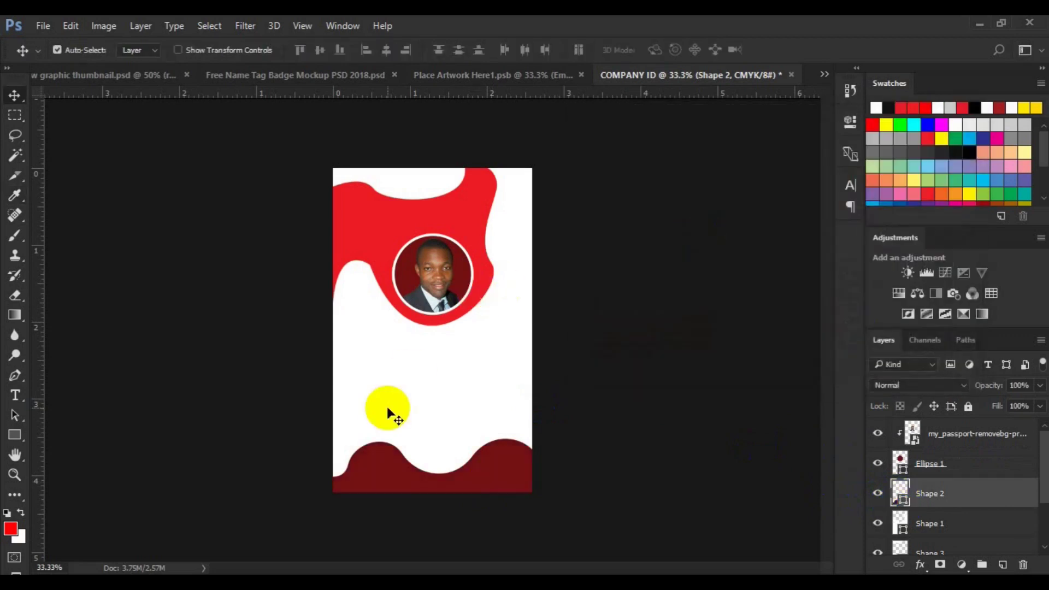
left_click(387, 407)
Add a new layer and set the Type tool to Roboto 12 pt in near-black
left_click(1003, 565)
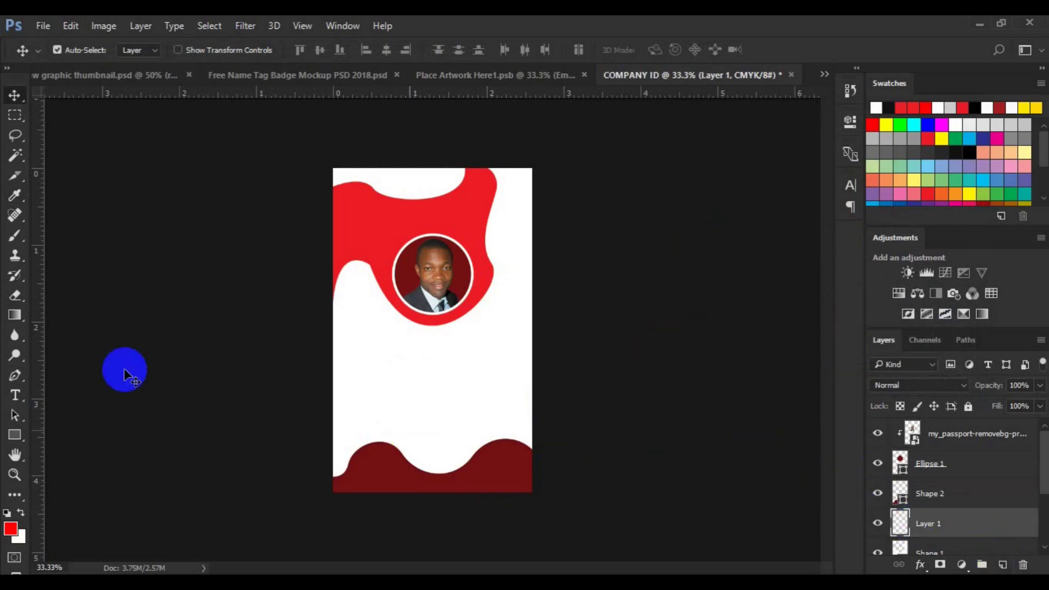
left_click(16, 394)
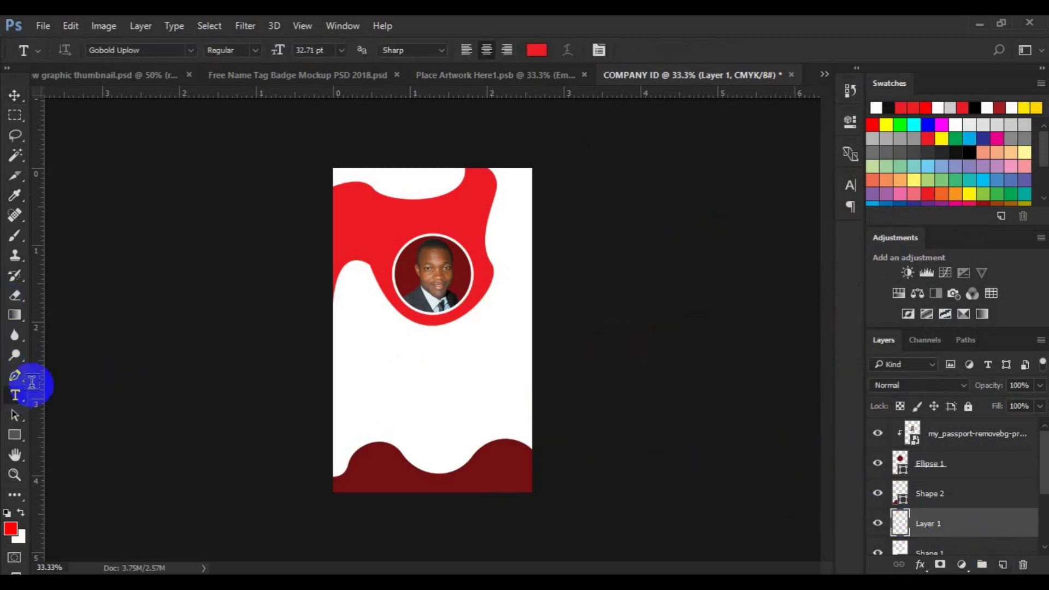
left_click(191, 50)
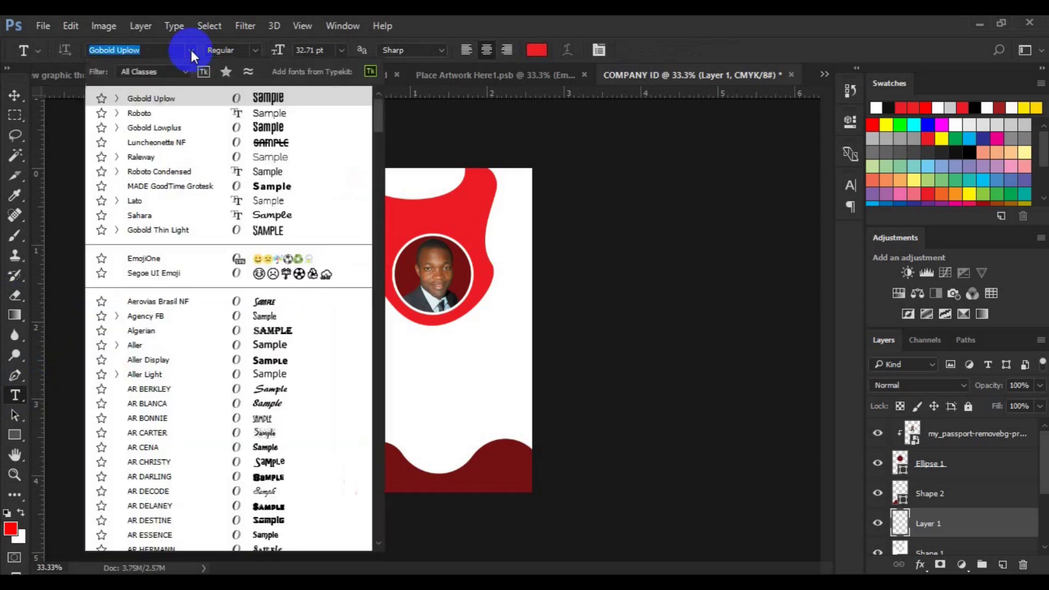
left_click(184, 113)
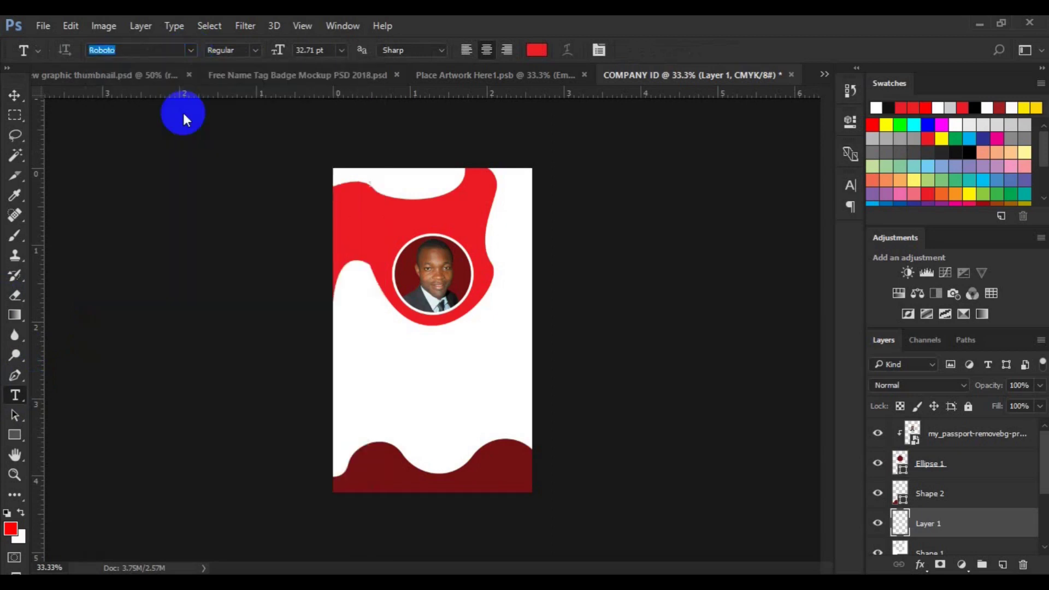
left_click(341, 49)
left_click(356, 176)
left_click(537, 50)
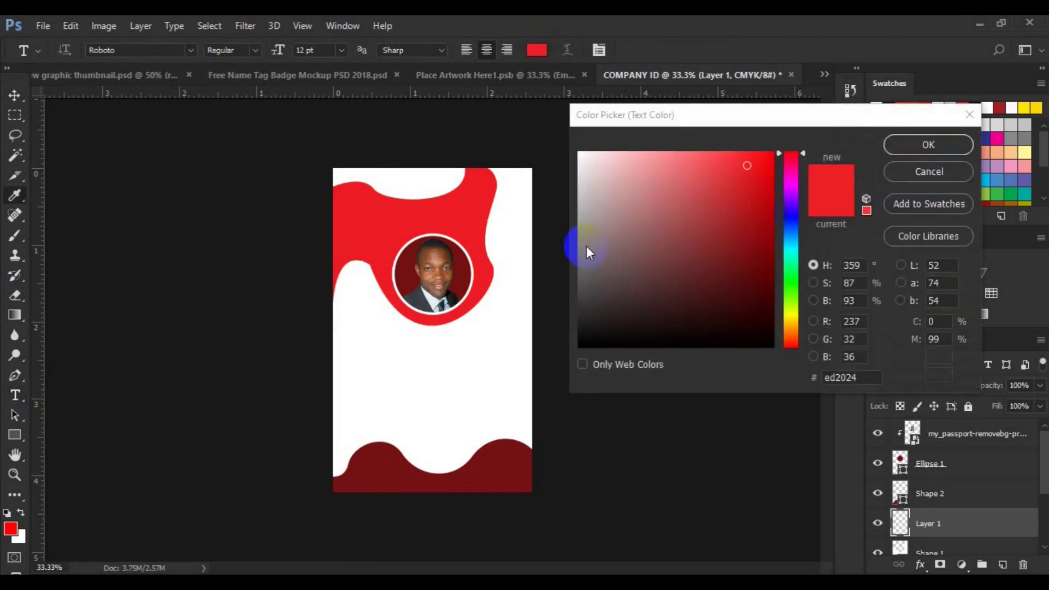
left_click(770, 341)
key("Return")
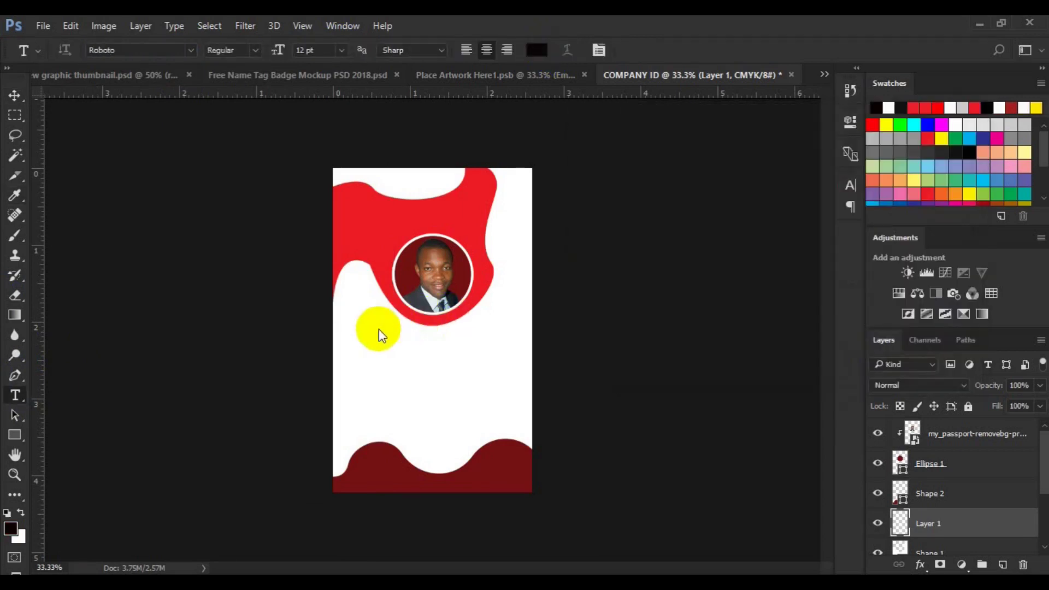
Type the cardholder's name and 'CREATIVE DIRECTOR' below the photo in Roboto Medium
left_click(376, 328)
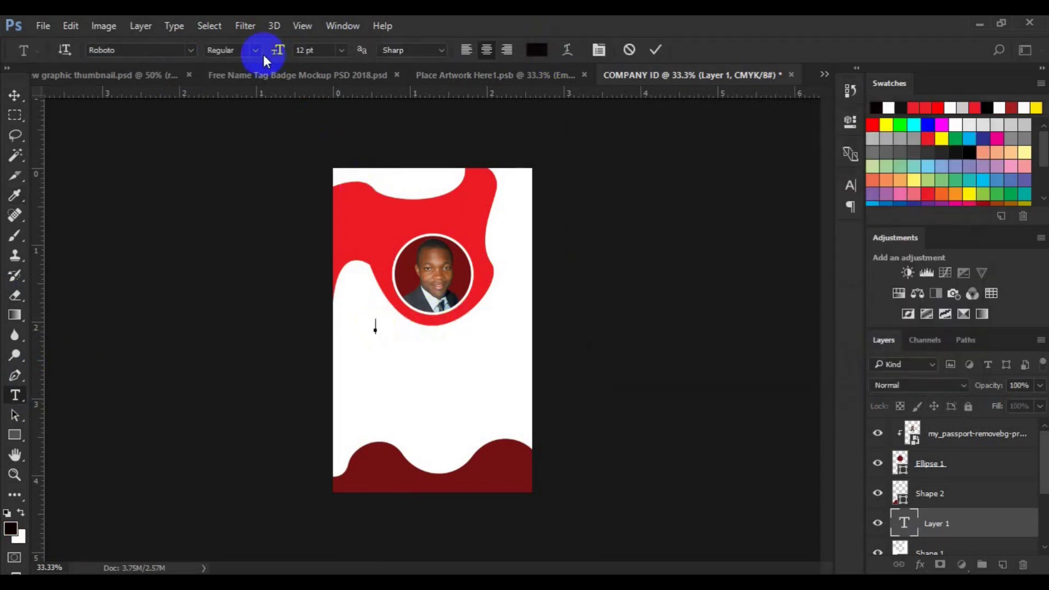
left_click(256, 51)
left_click(261, 127)
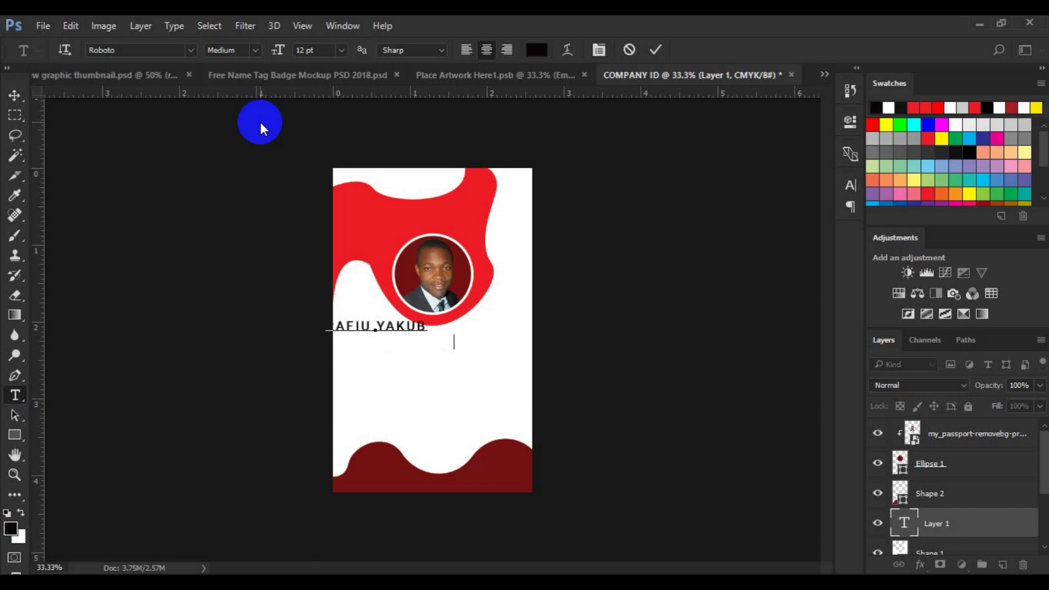
type("CREATIVE DIRECTOR")
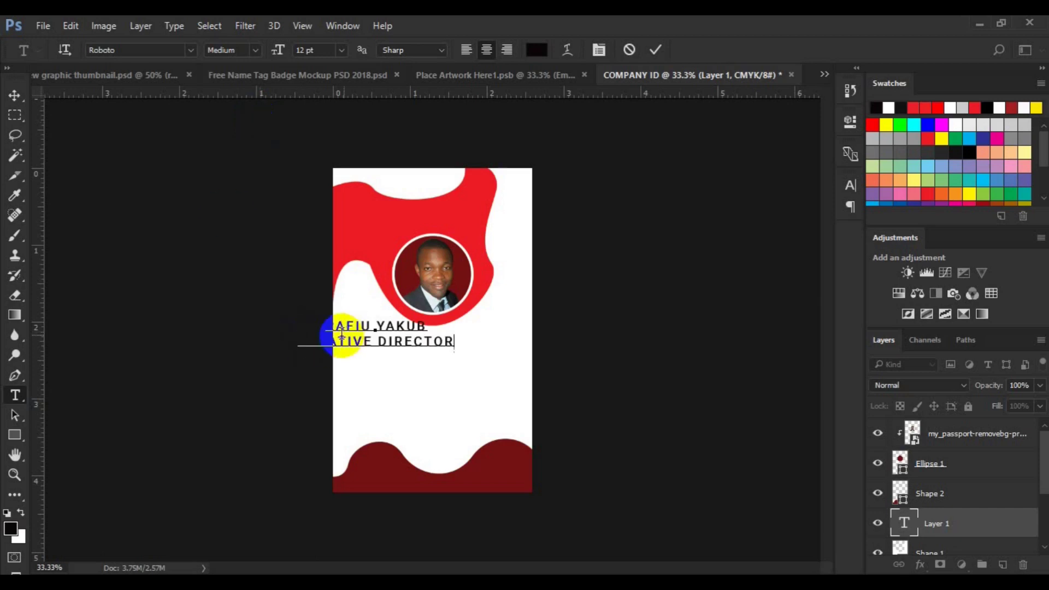
key("ctrl+Return")
Centre the name and title under the photo and set their letter spacing to 0
key("v")
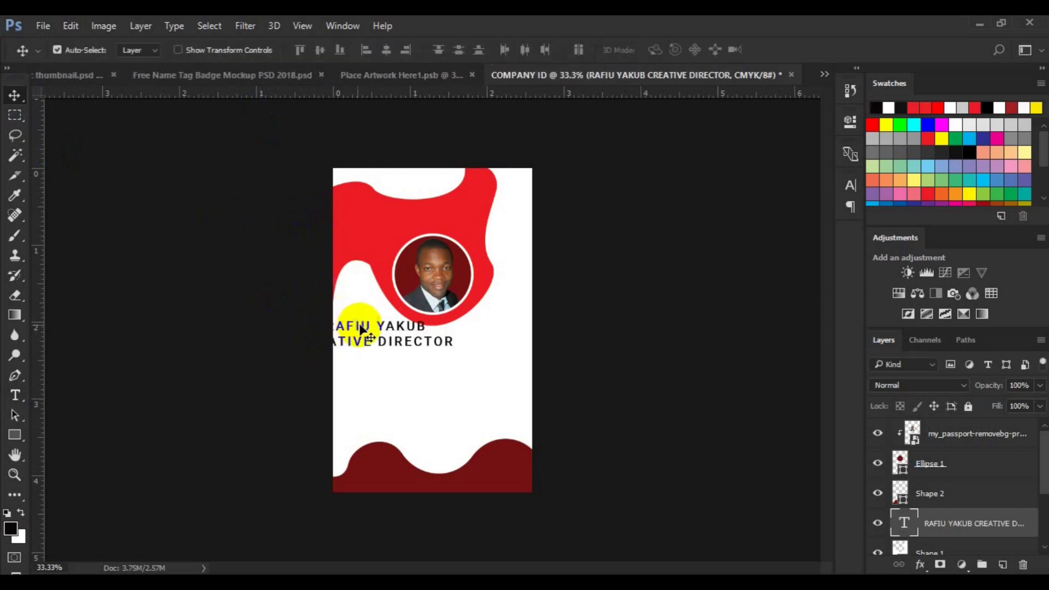
left_click_drag(361, 333, 419, 339)
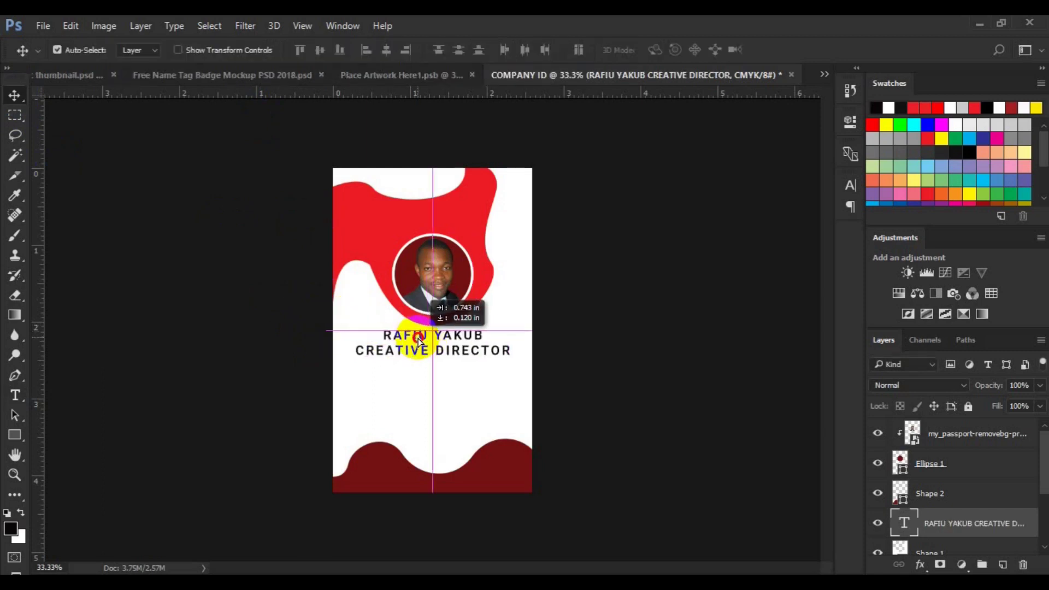
left_click(15, 395)
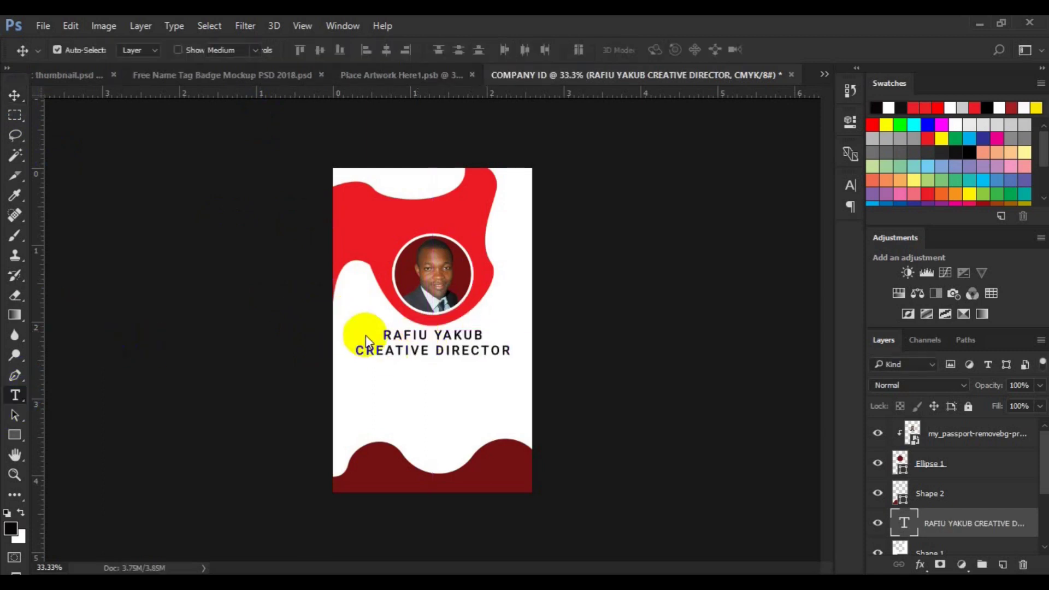
left_click(395, 339)
key("ctrl+a")
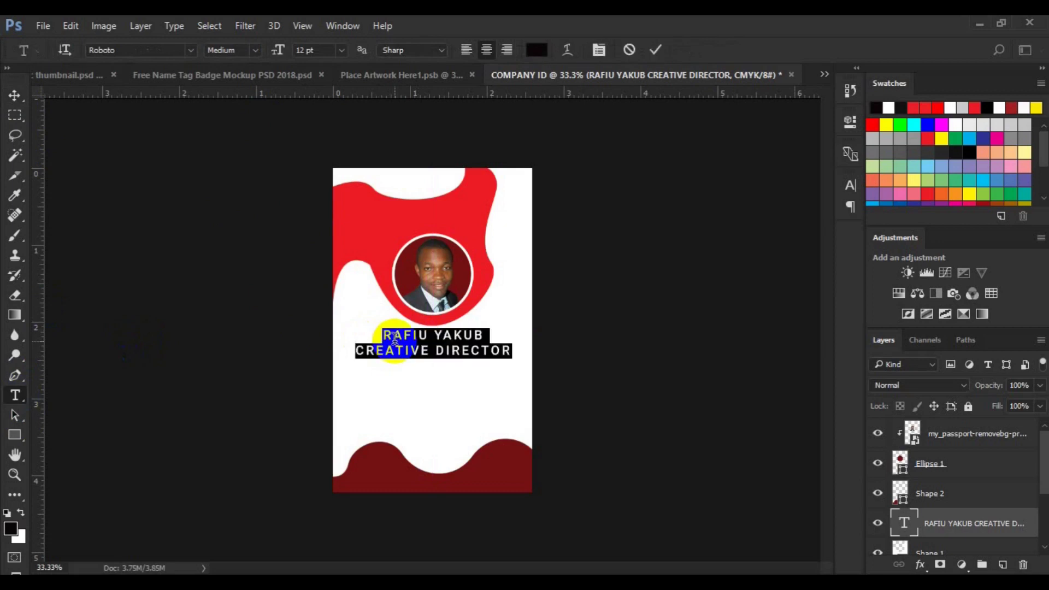
key("ctrl+t")
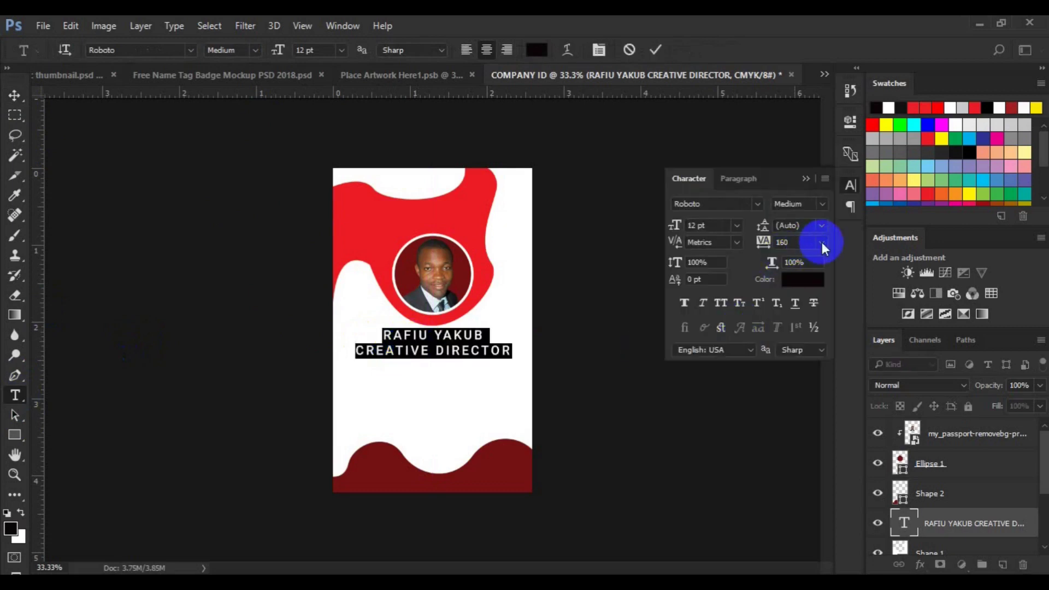
left_click(822, 242)
left_click(804, 365)
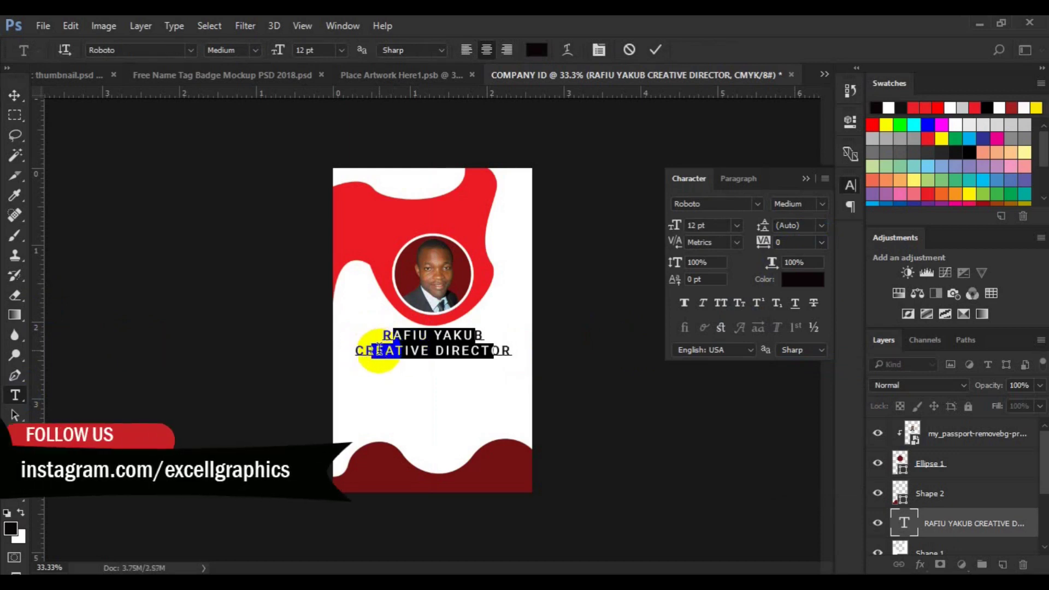
Reduce the CREATIVE DIRECTOR line to 6 pt
left_click(379, 351)
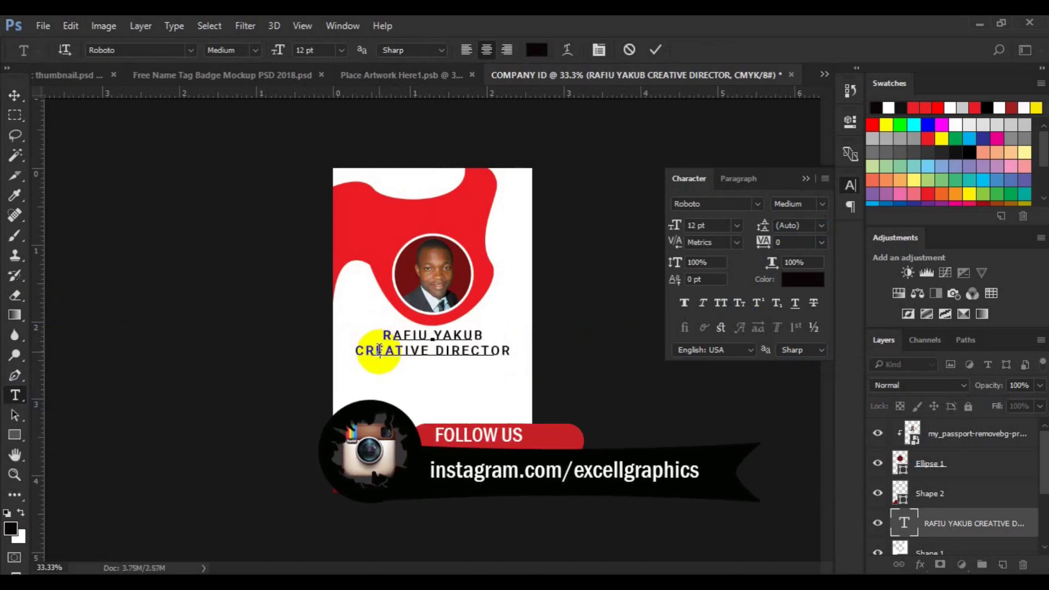
left_click_drag(372, 351, 495, 354)
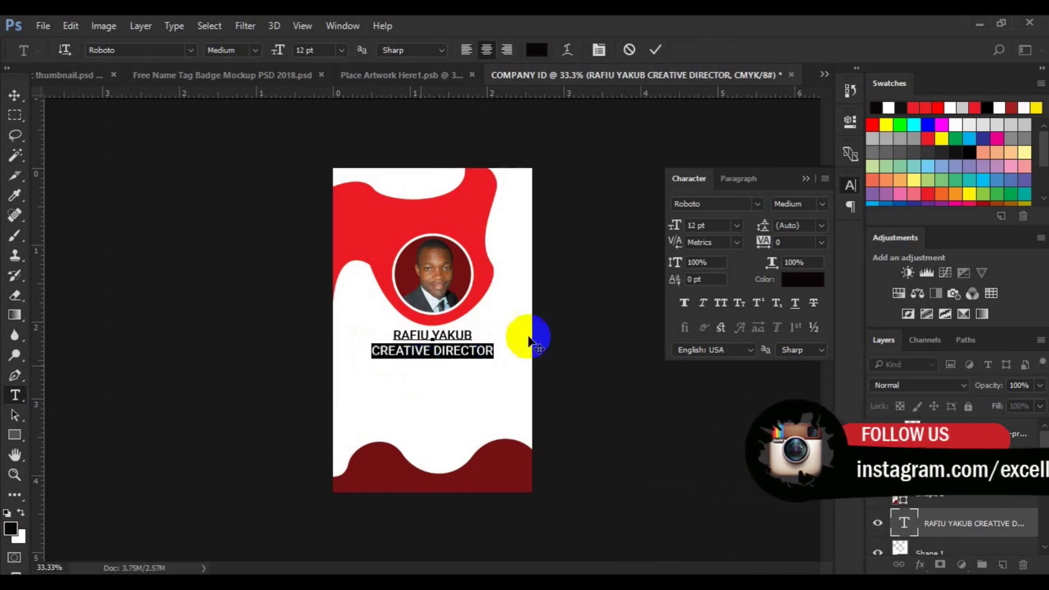
left_click(738, 226)
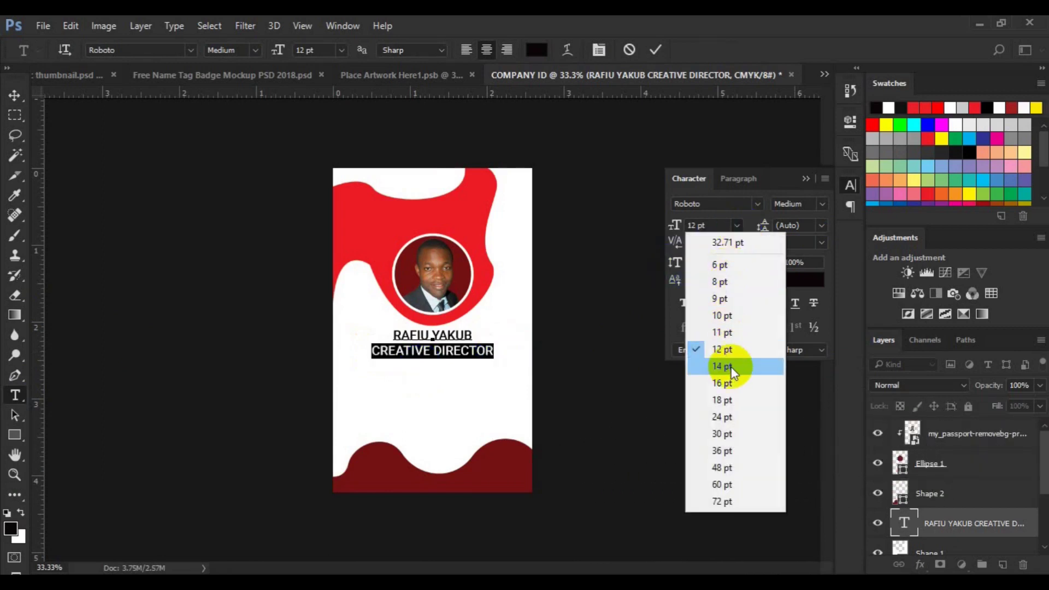
left_click(720, 266)
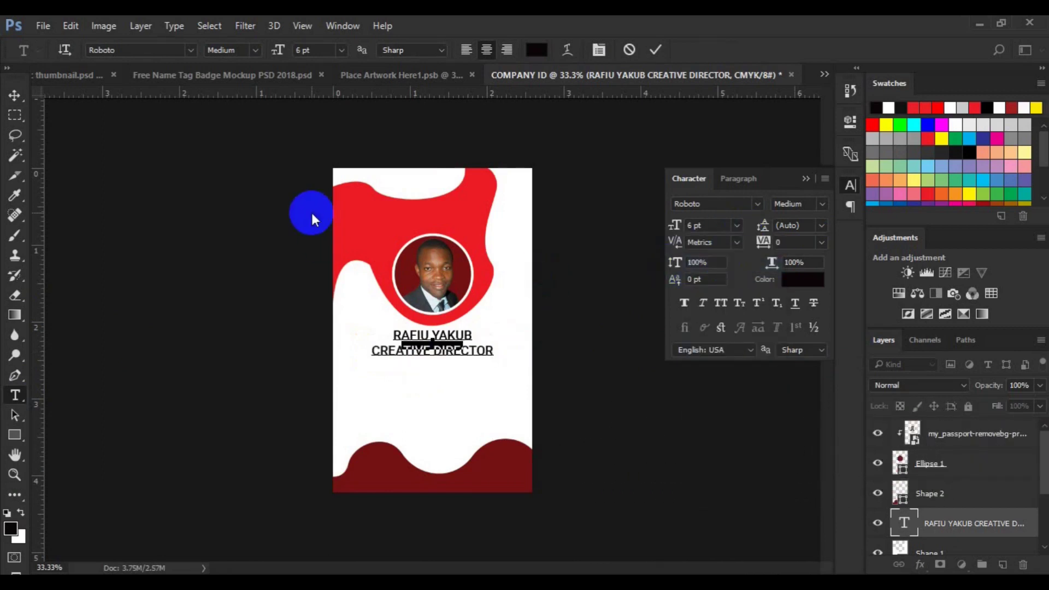
left_click(15, 95)
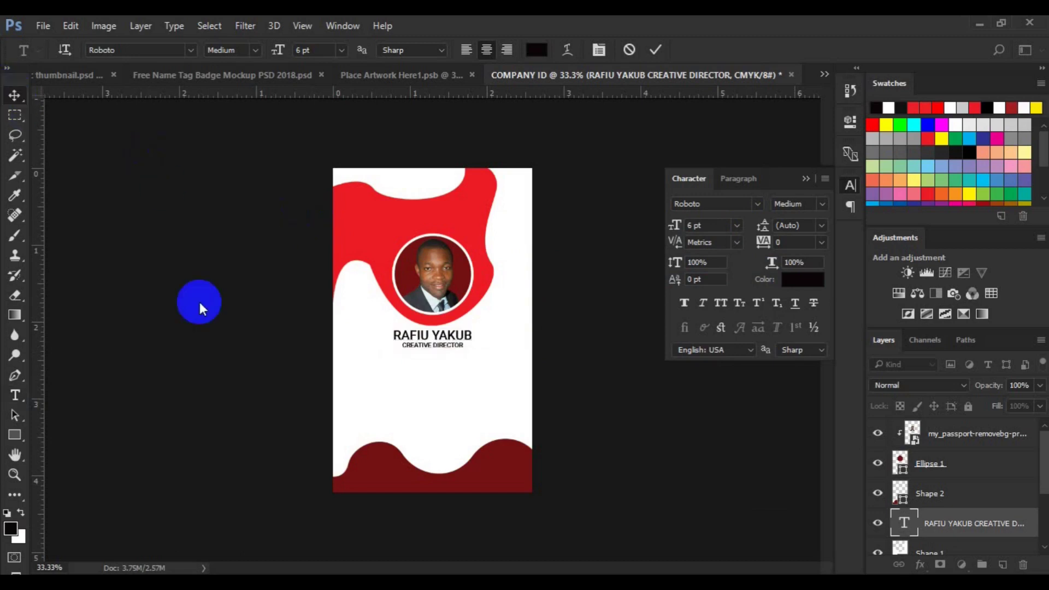
Scale the text block up to about 146%, nudge it down, and nudge the bottom wave down
key("ctrl+t")
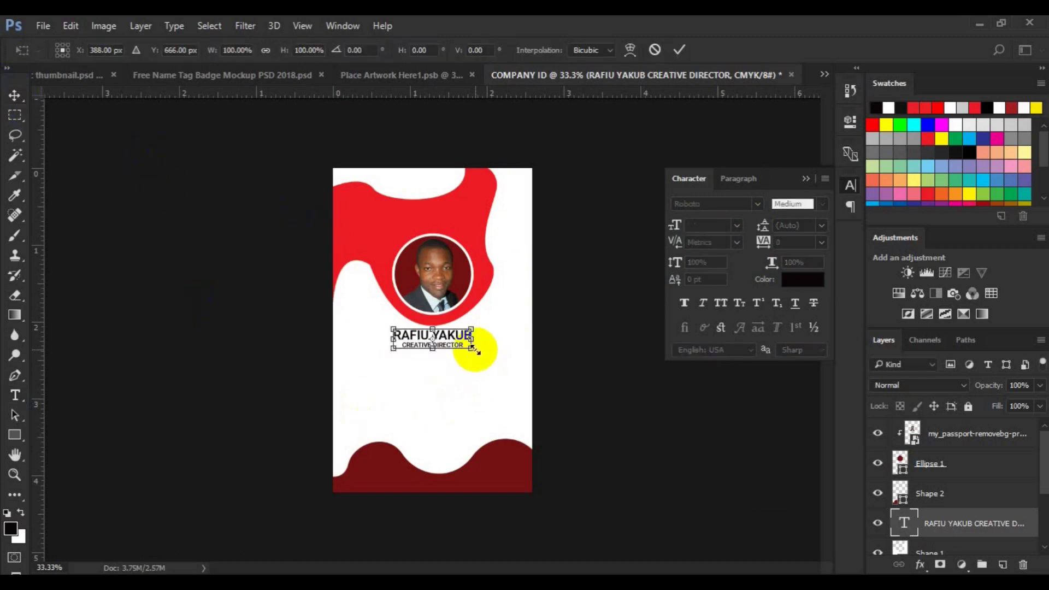
left_click_drag(473, 348, 494, 357)
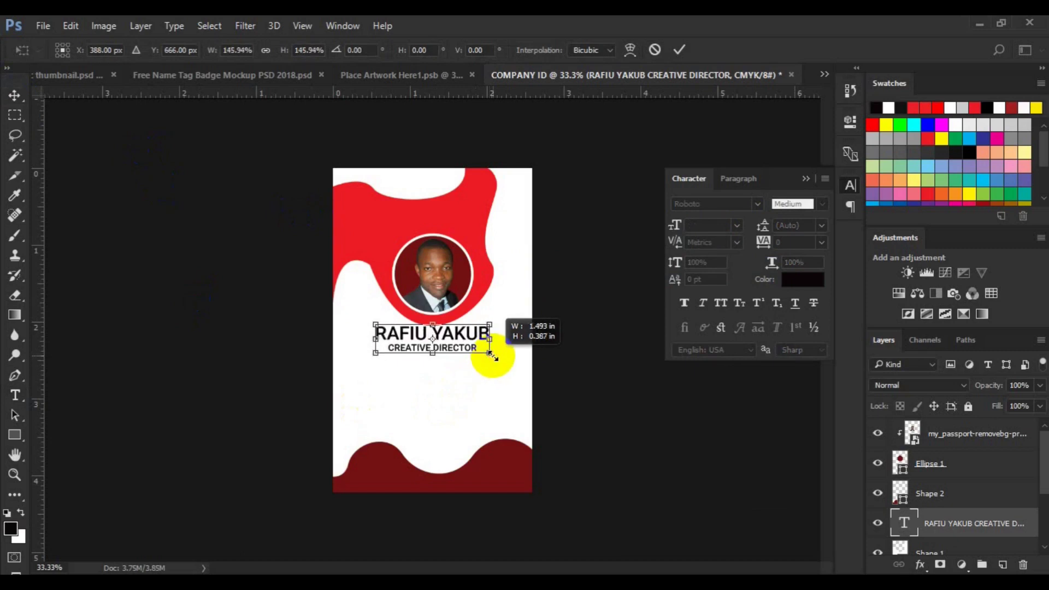
key("Down")
key("Down")
key("Down")
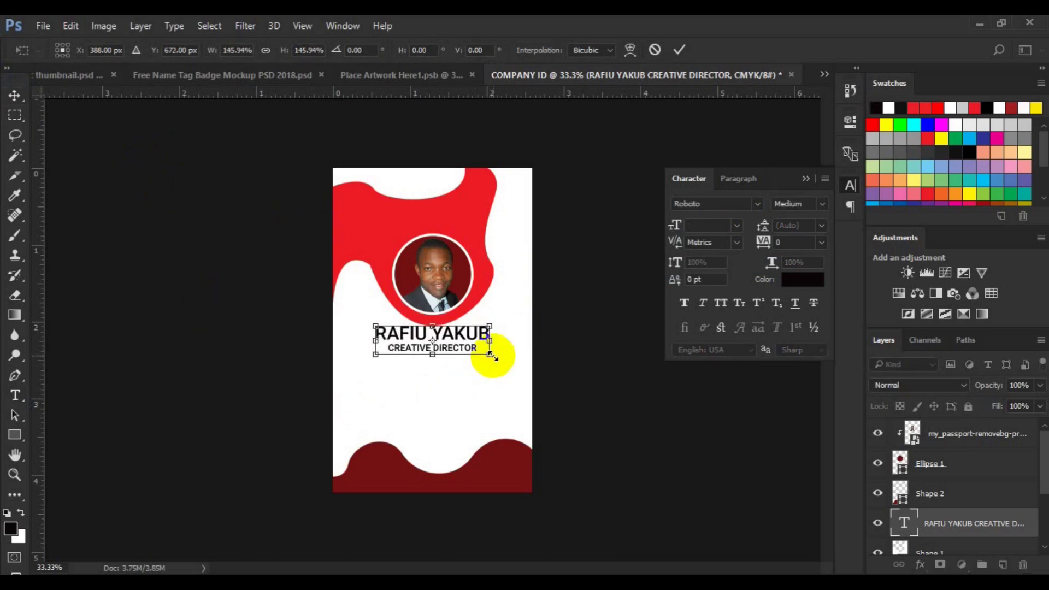
key("Down")
key("Down")
key("Down")
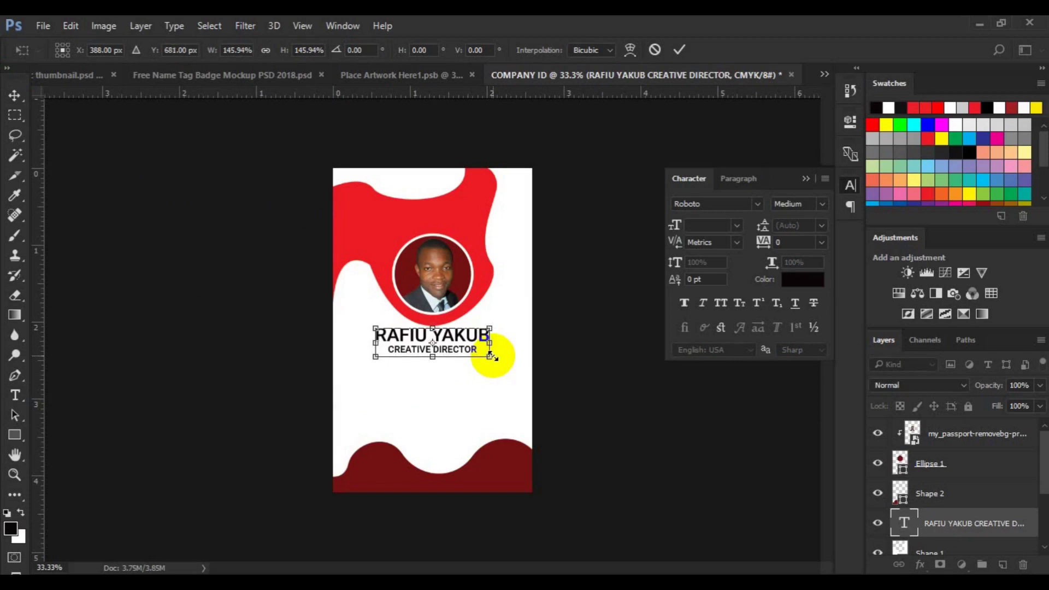
key("Return")
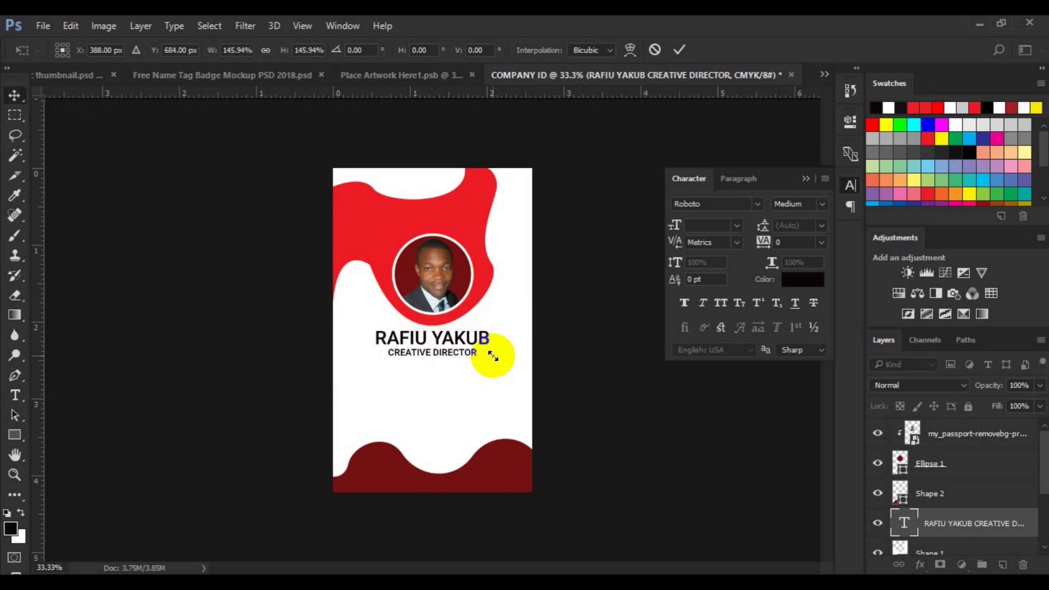
left_click(492, 466)
key("Down")
key("Down")
key("Down")
key("Down")
key("Down")
key("Down")
key("Down")
key("Down")
key("Down")
key("Down")
key("Down")
key("Down")
left_click(417, 433)
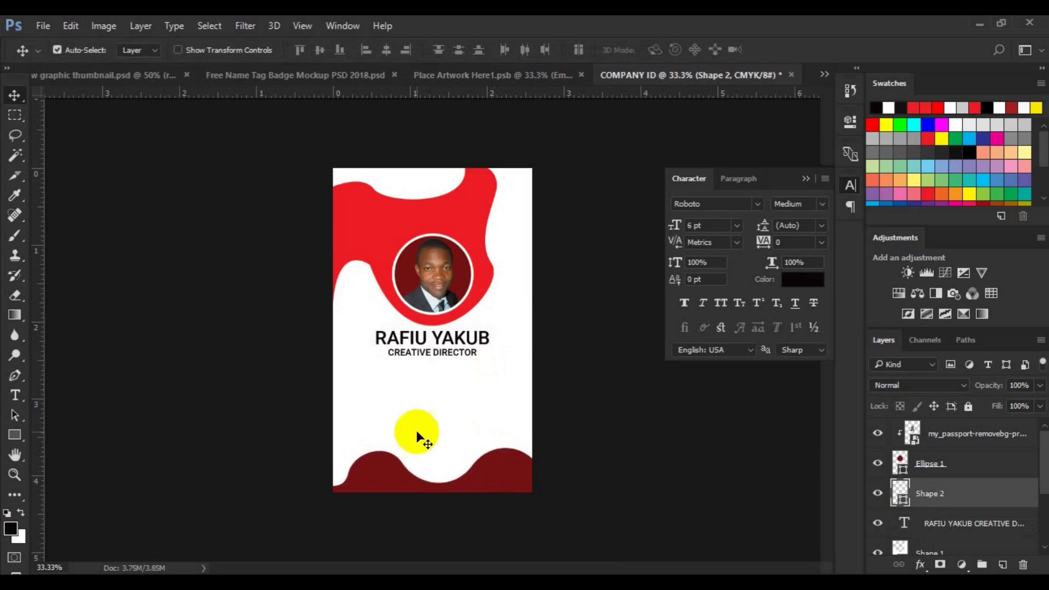
Create the ID NO, Blood, Email, Phone label block in 8 pt with 12 pt leading
left_click(15, 395)
left_click(362, 402)
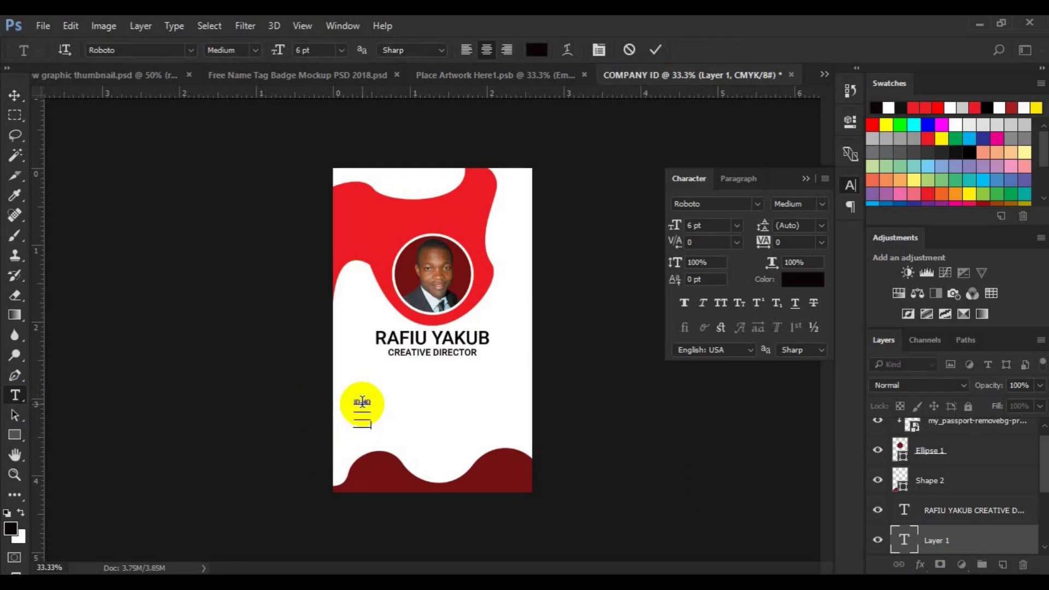
left_click(737, 225)
left_click(738, 282)
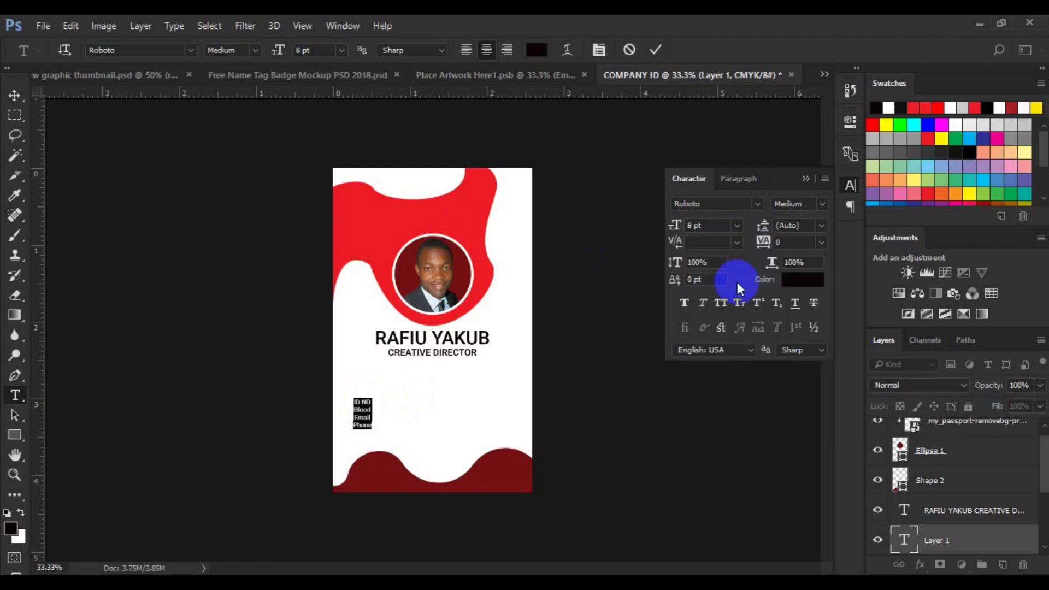
left_click(822, 225)
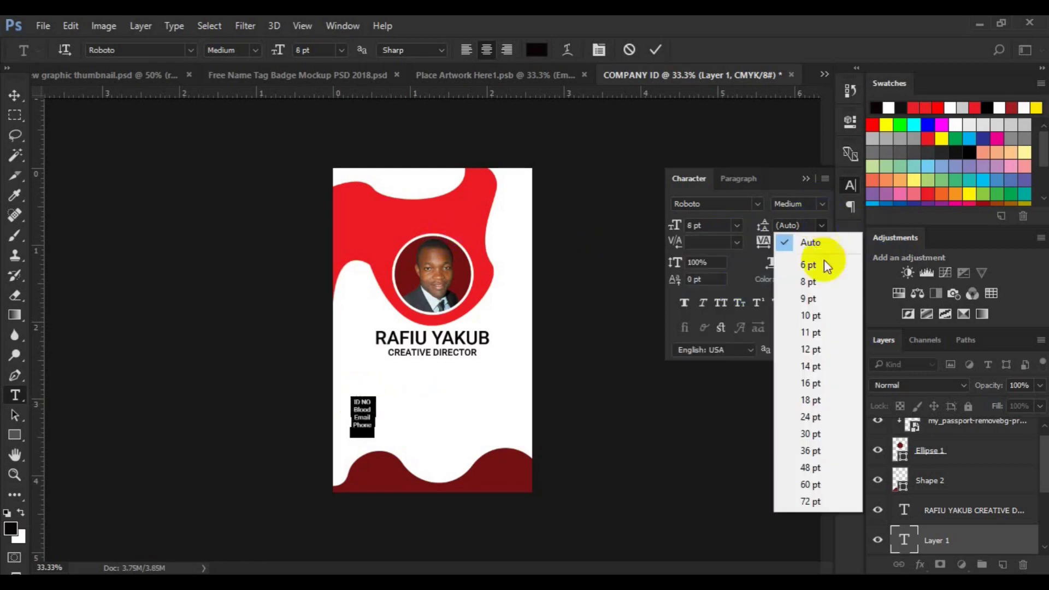
left_click(824, 322)
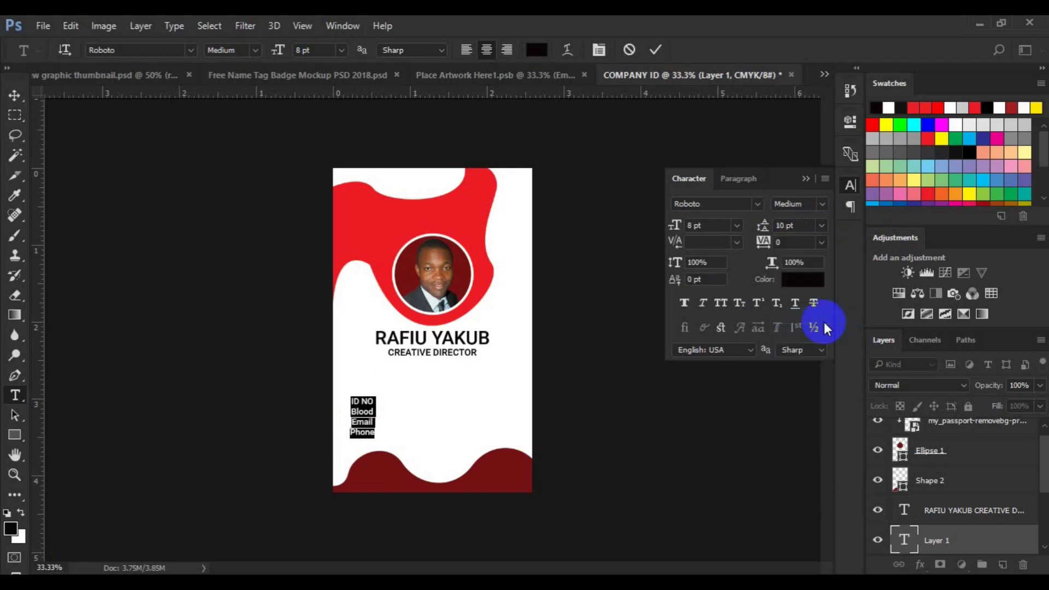
left_click(820, 226)
left_click(821, 342)
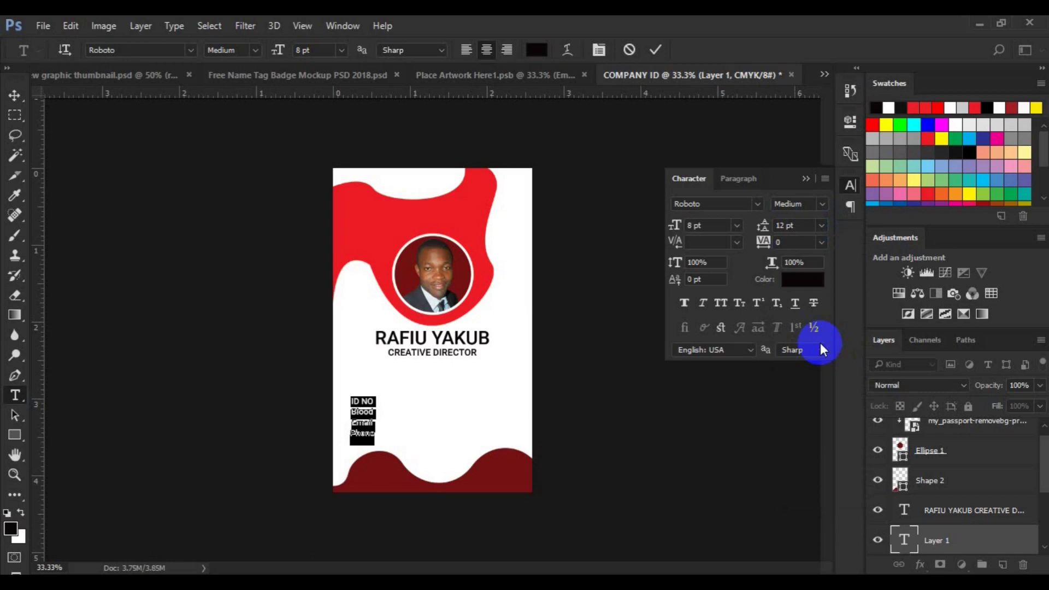
Raise the label block slightly toward the title
left_click(15, 95)
left_click_drag(369, 417, 367, 405)
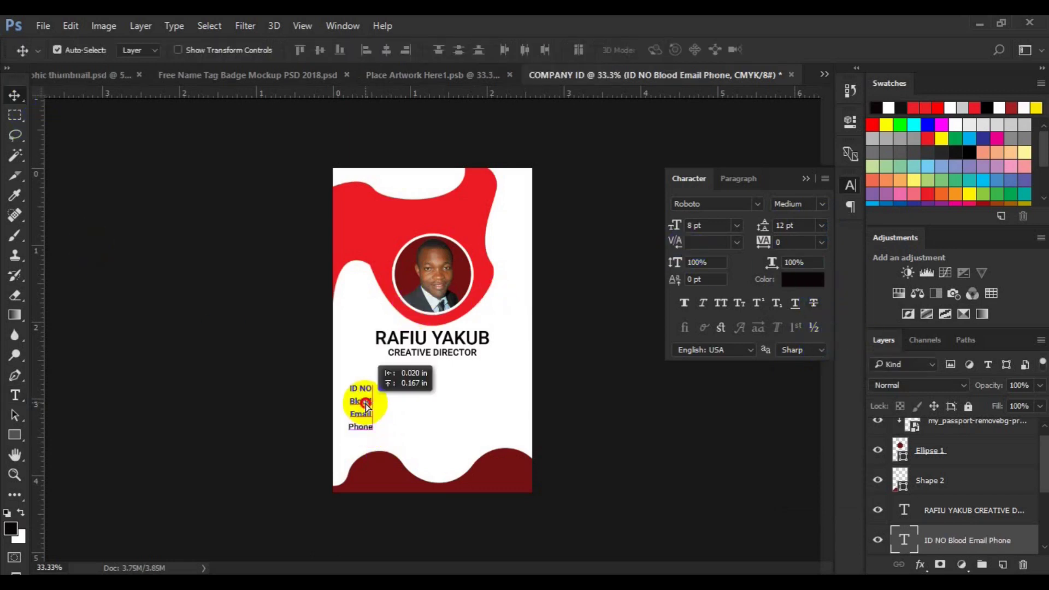
key("ctrl+plus")
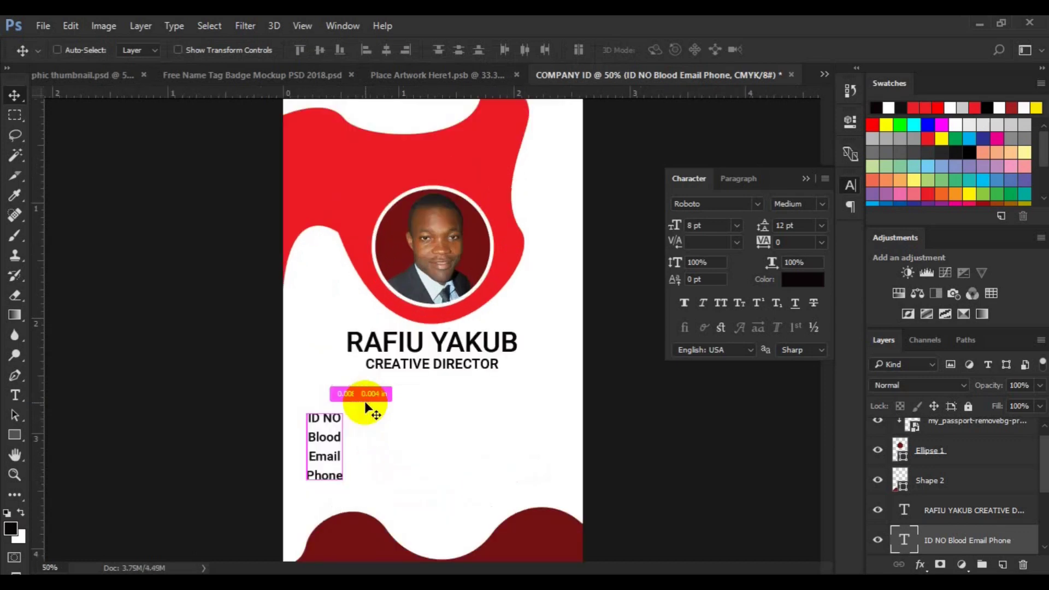
left_click_drag(365, 407, 365, 401)
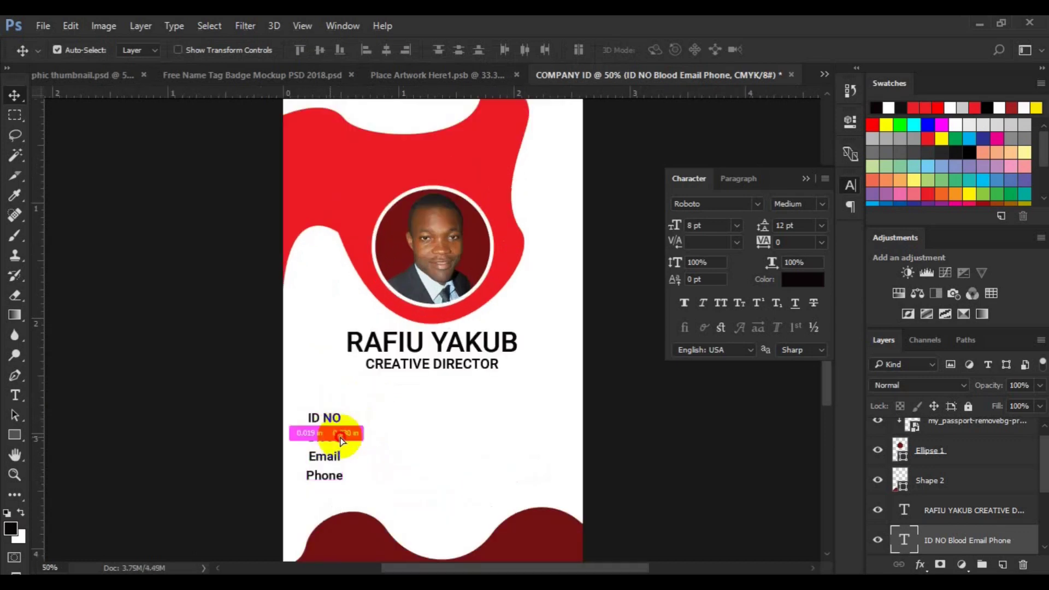
Duplicate the label column twice to the right, level with the original
left_click_drag(340, 440, 386, 439)
left_click_drag(385, 437, 411, 444)
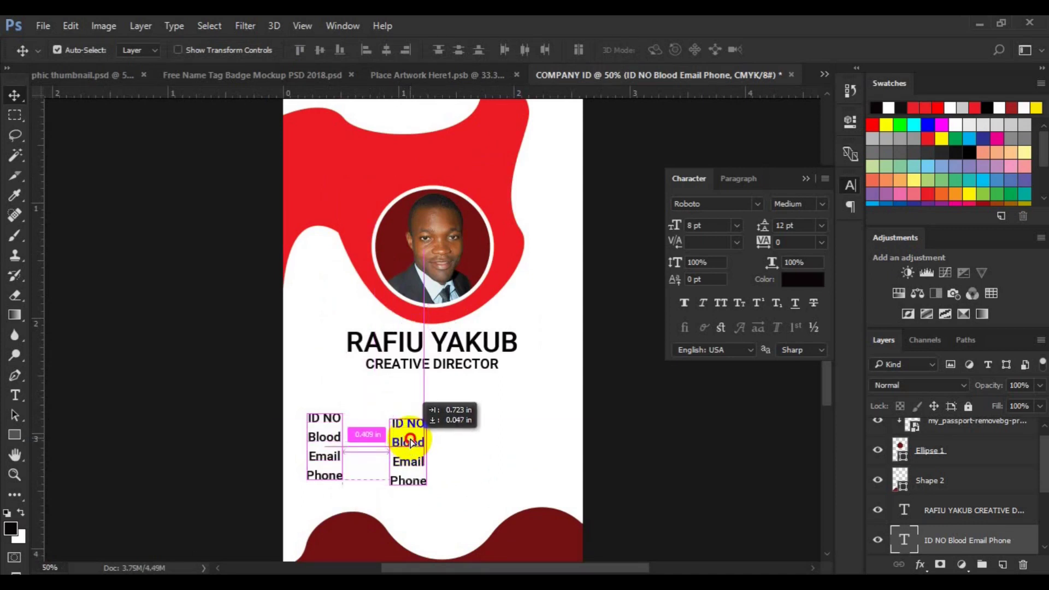
mouse_move(410, 441)
left_mouse_down()
mouse_move(464, 440)
mouse_move(446, 436)
left_mouse_up()
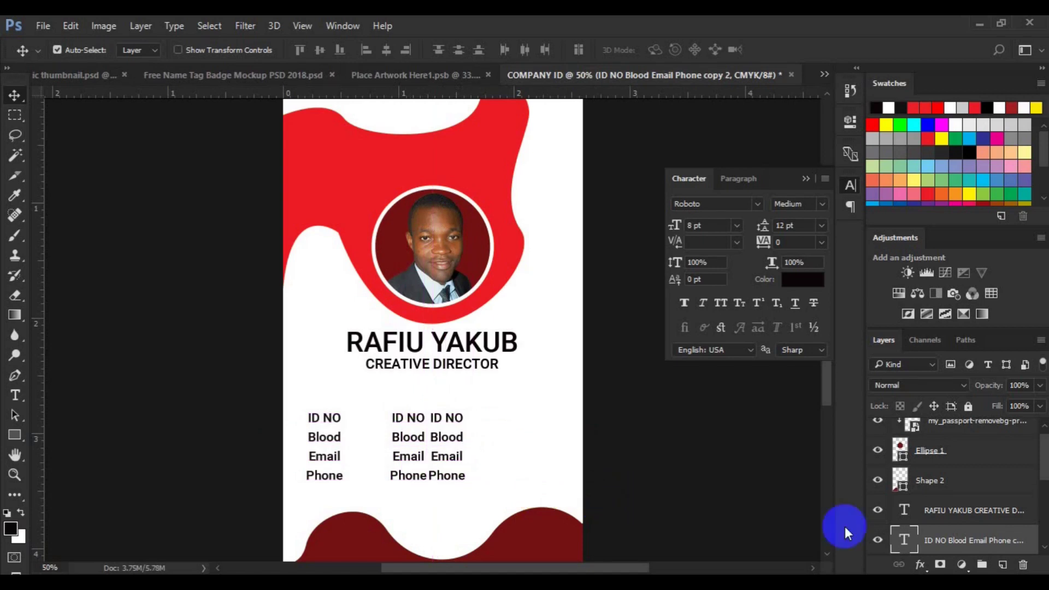
Try aligning the two label column layers, undo it, and select the middle column
scroll(1024, 539, "down", 1)
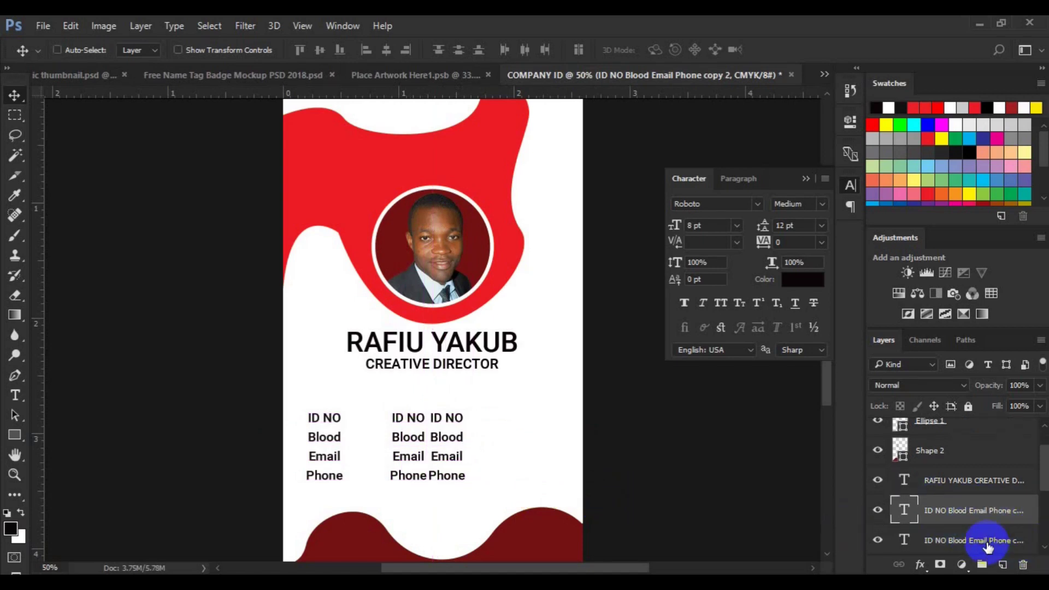
left_click(988, 547, "ctrl")
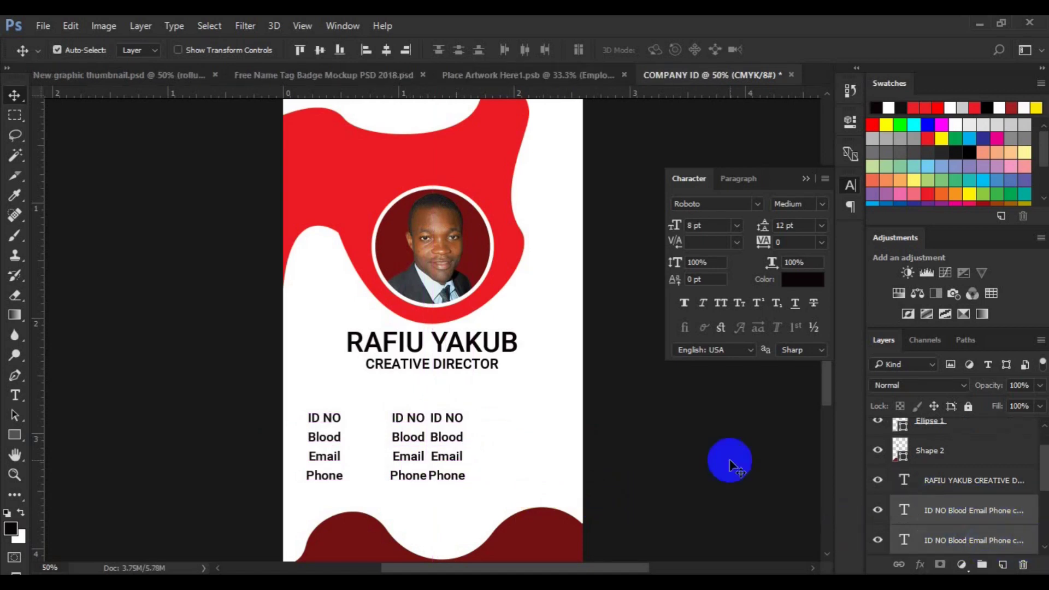
left_click(386, 50)
key("ctrl+z")
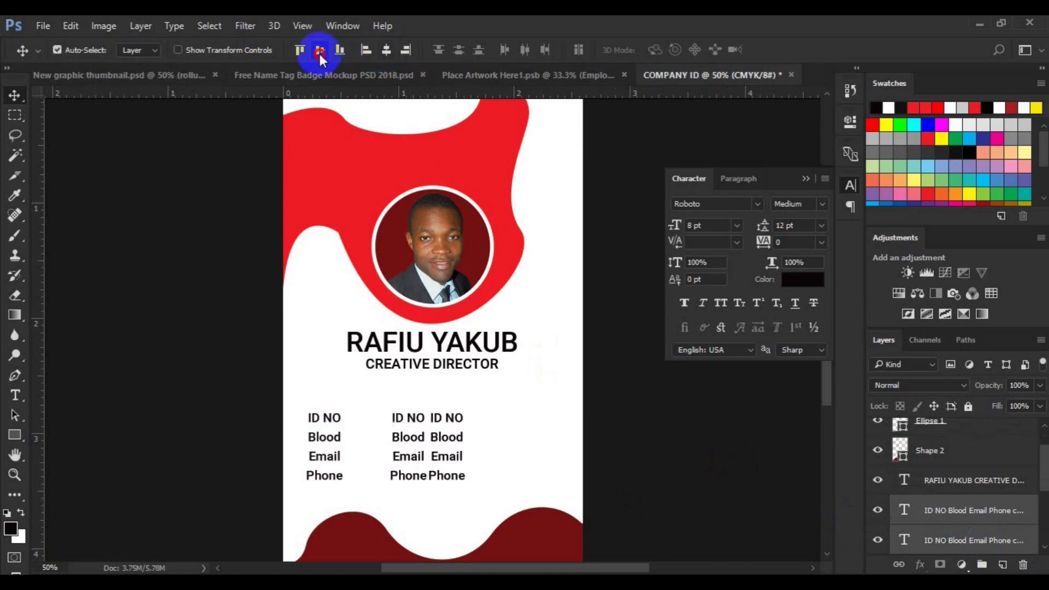
left_click(414, 423)
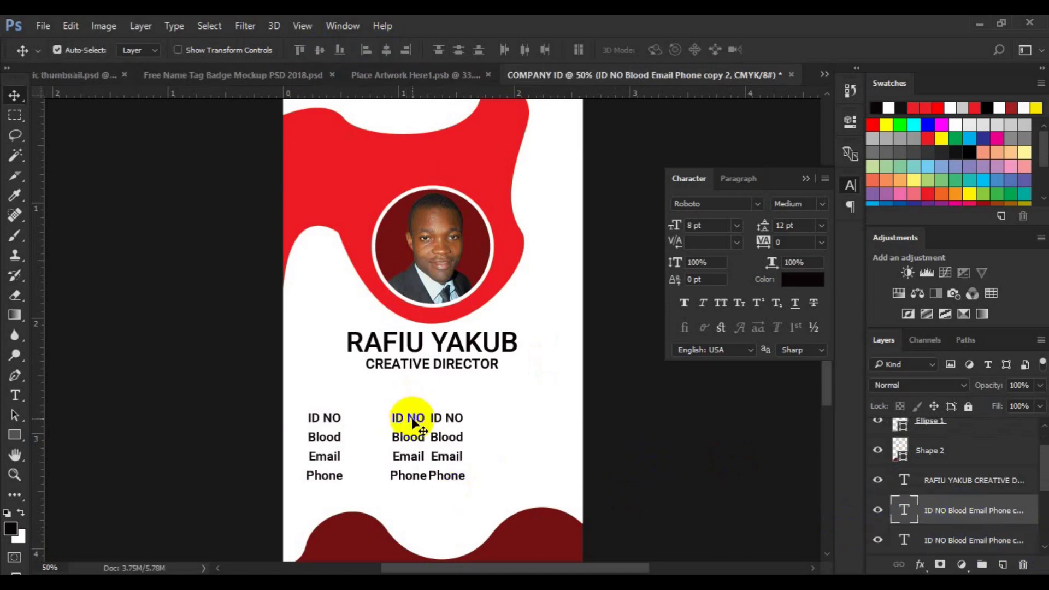
left_click(15, 395)
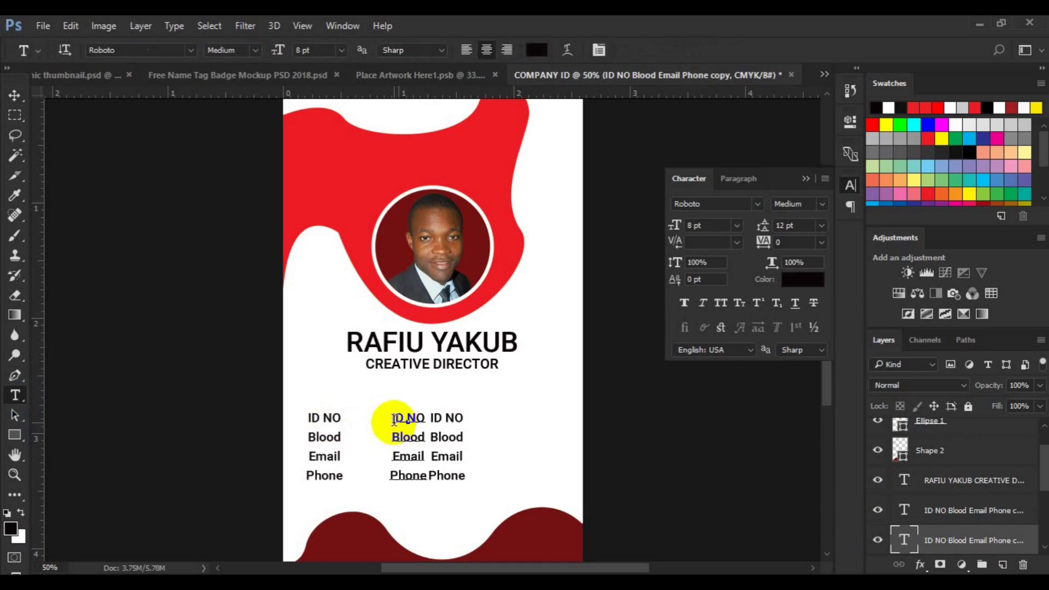
Replace the middle column's four lines with colons and move it against the third column
triple_click(394, 418)
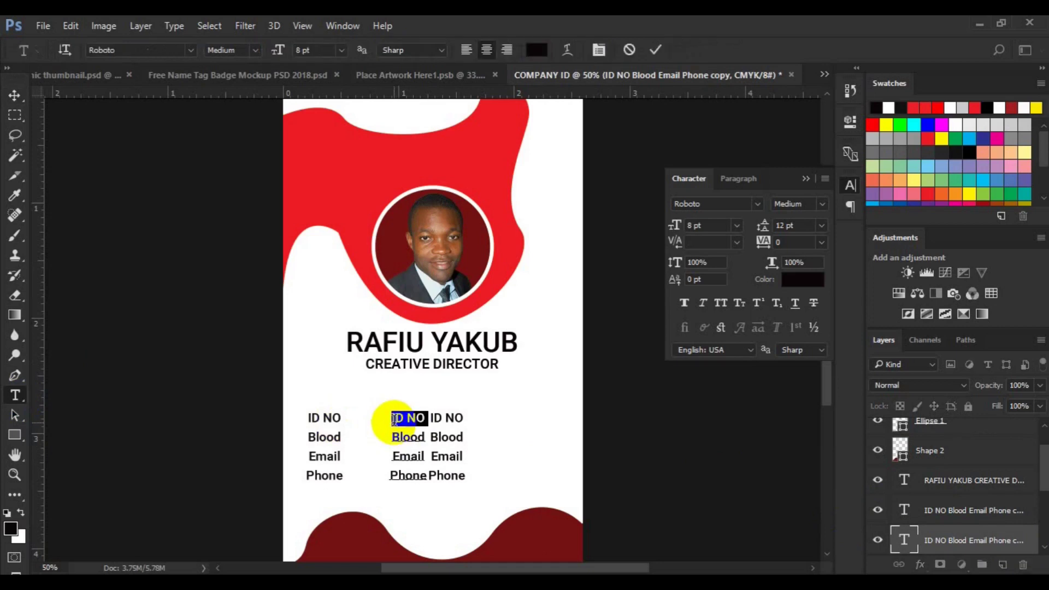
key("Down")
key("shift+Home")
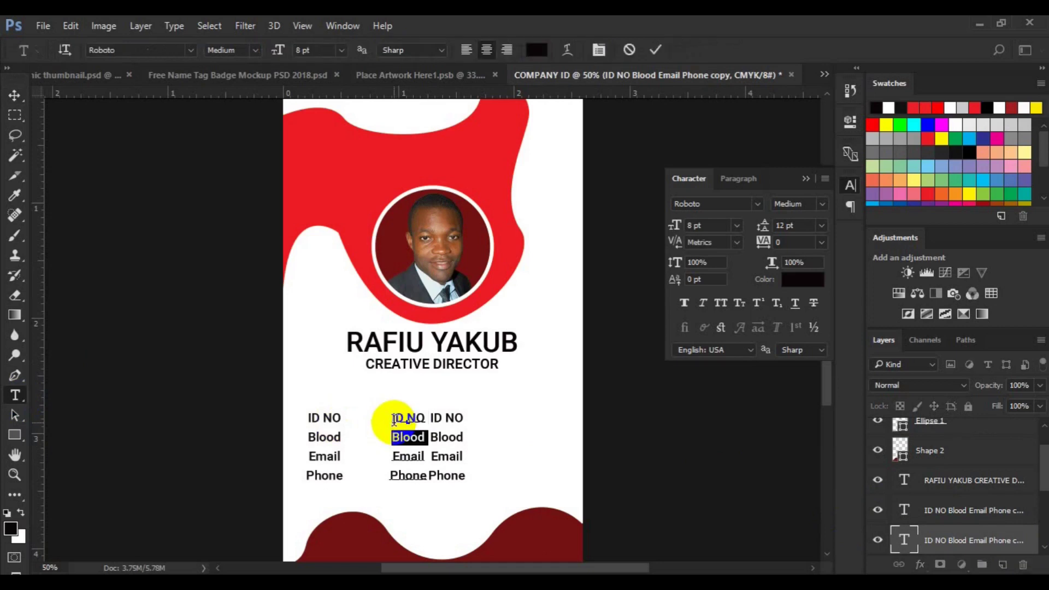
key("Down")
key("shift+End")
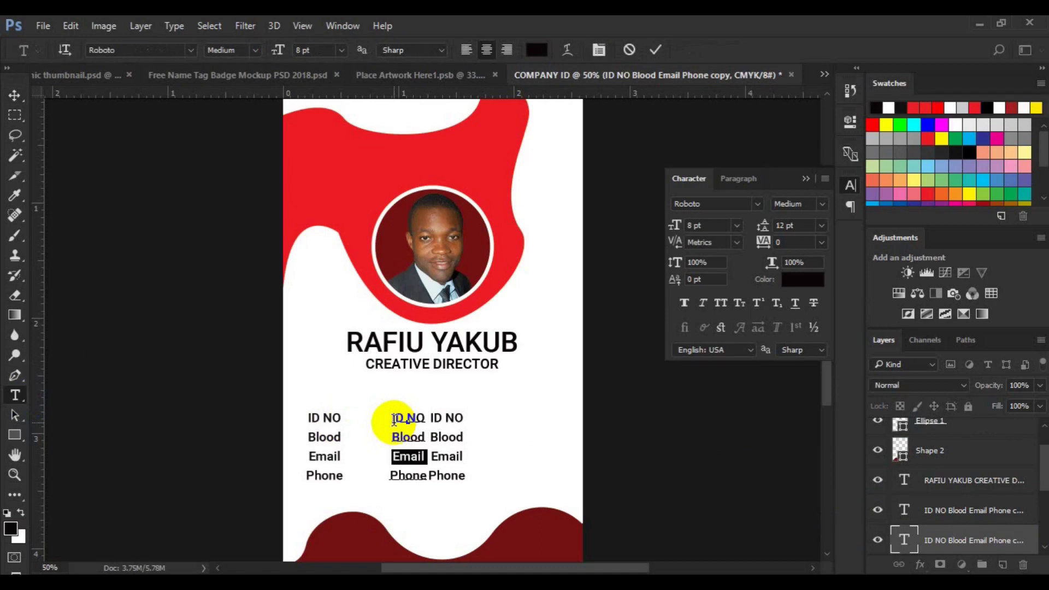
key("Down")
key("shift+End")
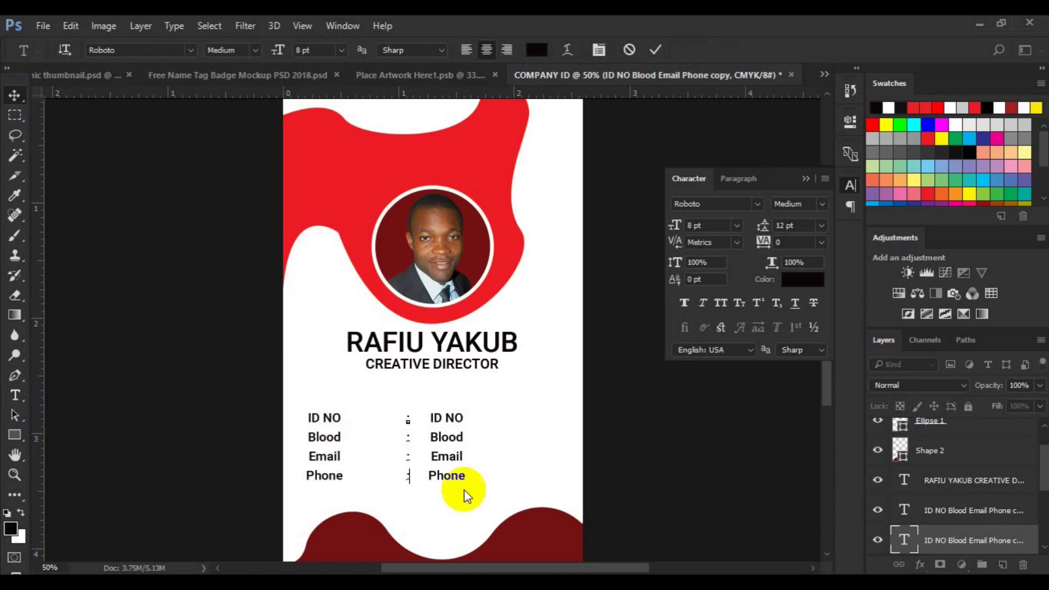
key("ctrl+Return")
key("v")
left_click_drag(416, 462, 436, 463)
left_click(444, 417)
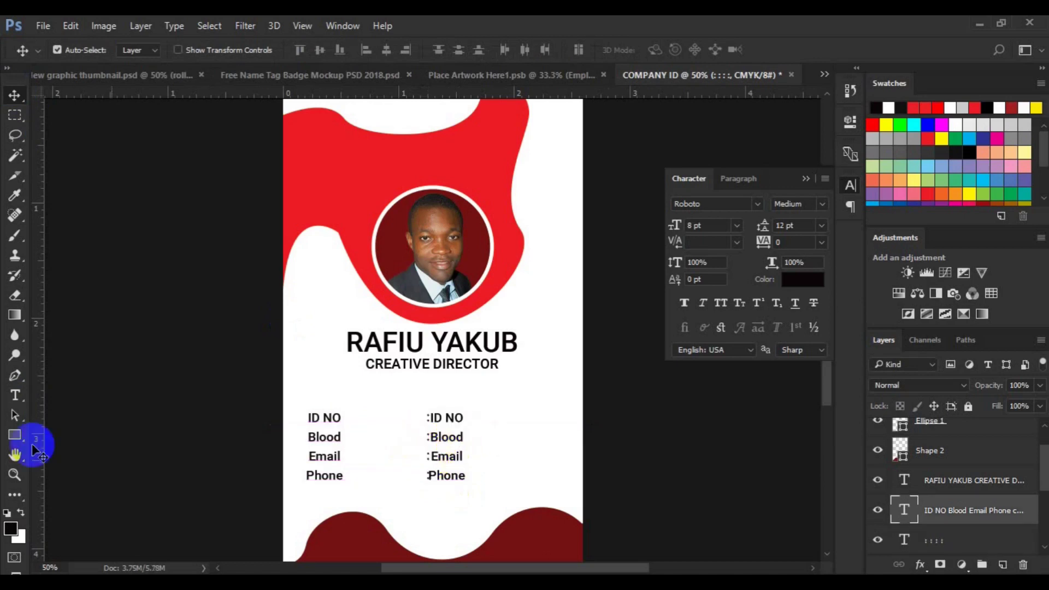
Paste the ID number into the third column's first line and left-align that column
left_click(15, 395)
left_click(437, 419)
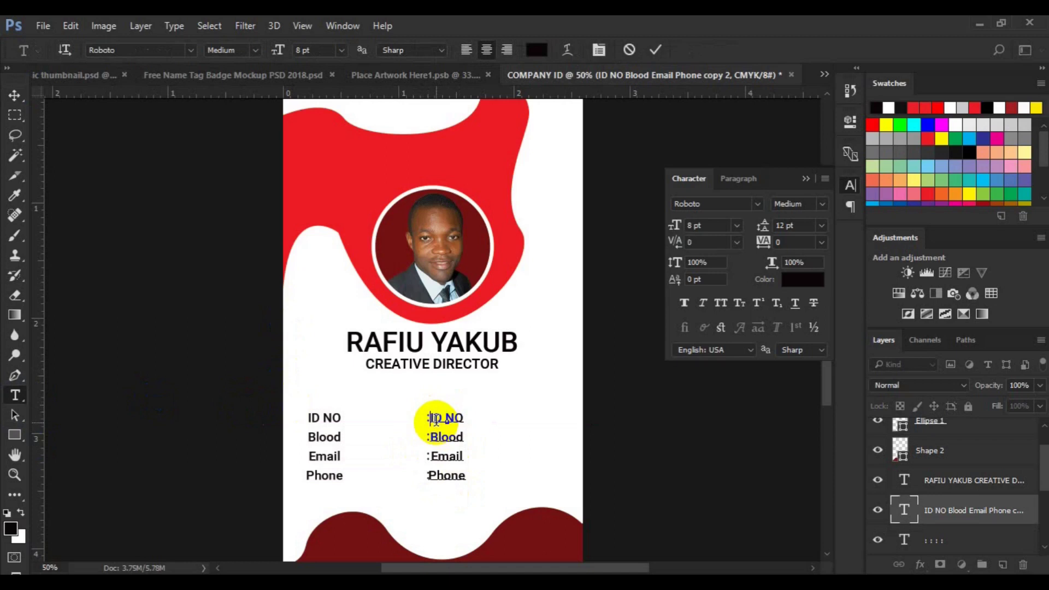
triple_click(435, 419)
left_click(435, 419)
key("ctrl+v")
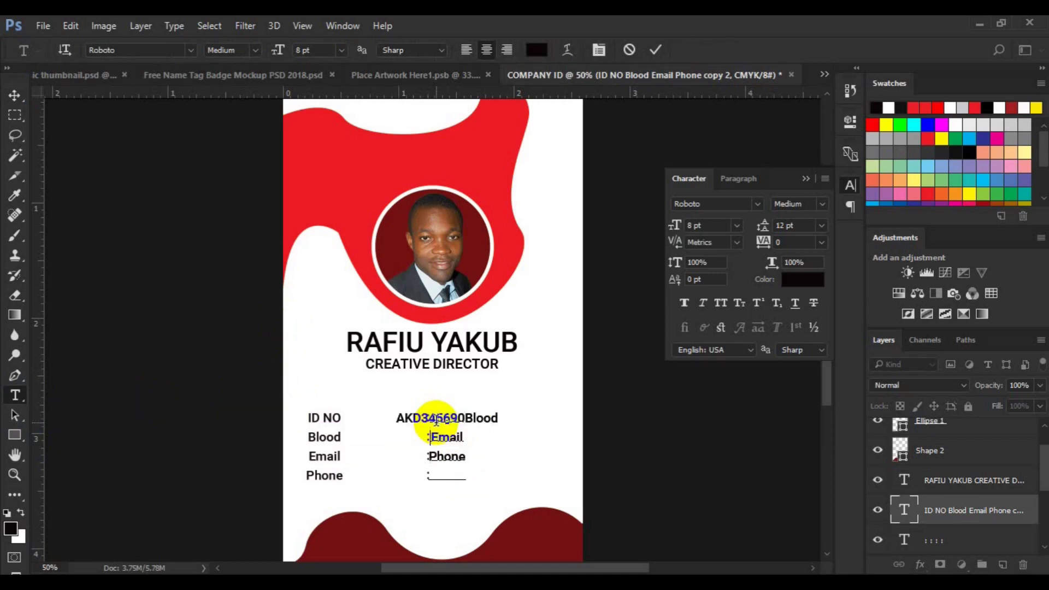
key("Return")
type(":")
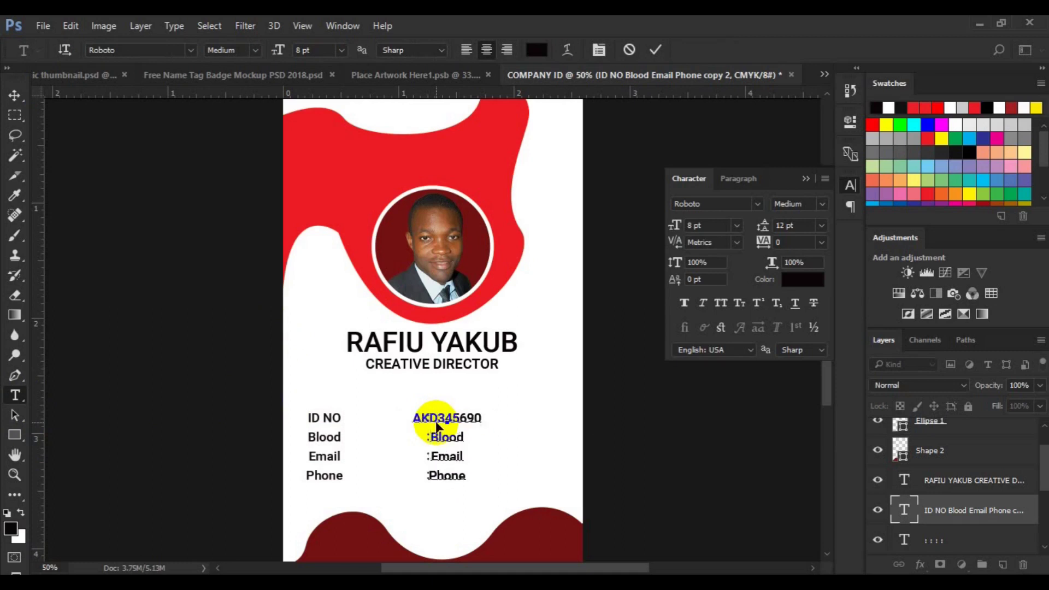
key("ctrl+a")
left_click(468, 53)
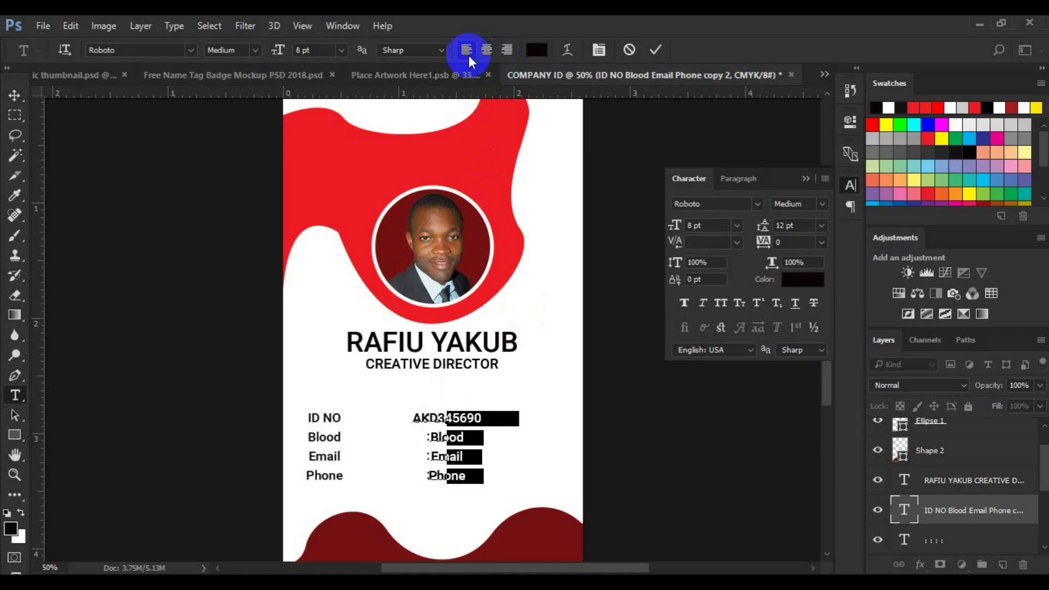
Replace the Blood and Email lines with blood group AB and an e-mail address
left_click(452, 440)
double_click(451, 439)
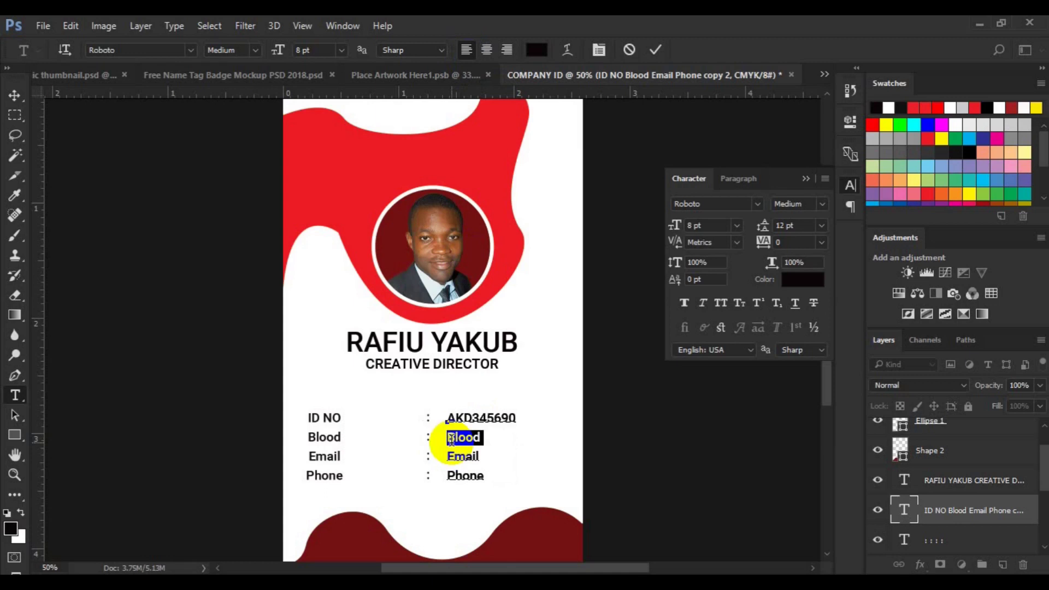
left_click(450, 440)
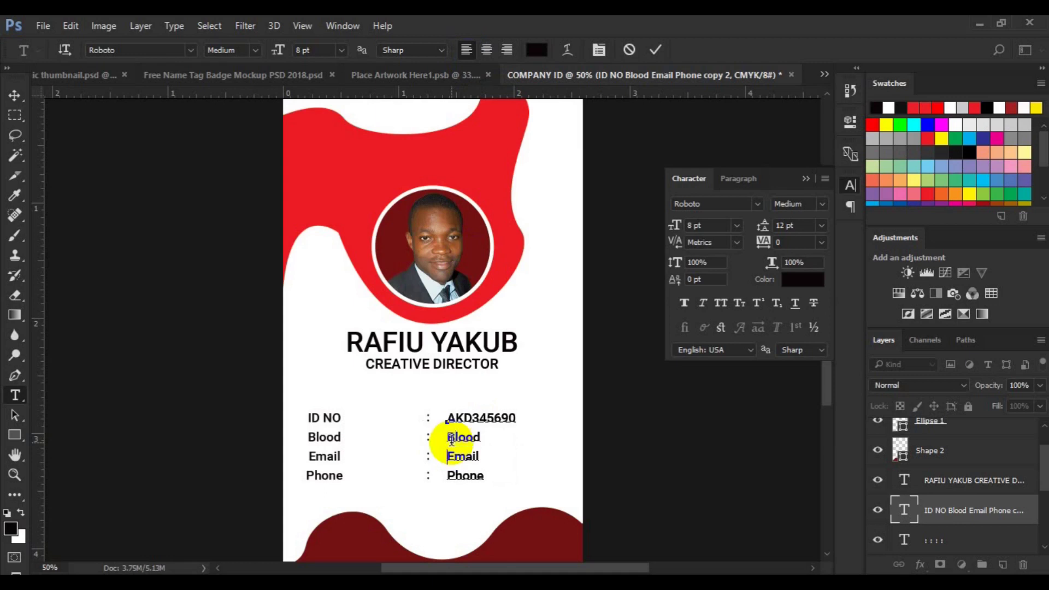
key("shift+End")
key("ctrl+h")
type("AB")
key("Return")
key("ctrl+h")
key("Return")
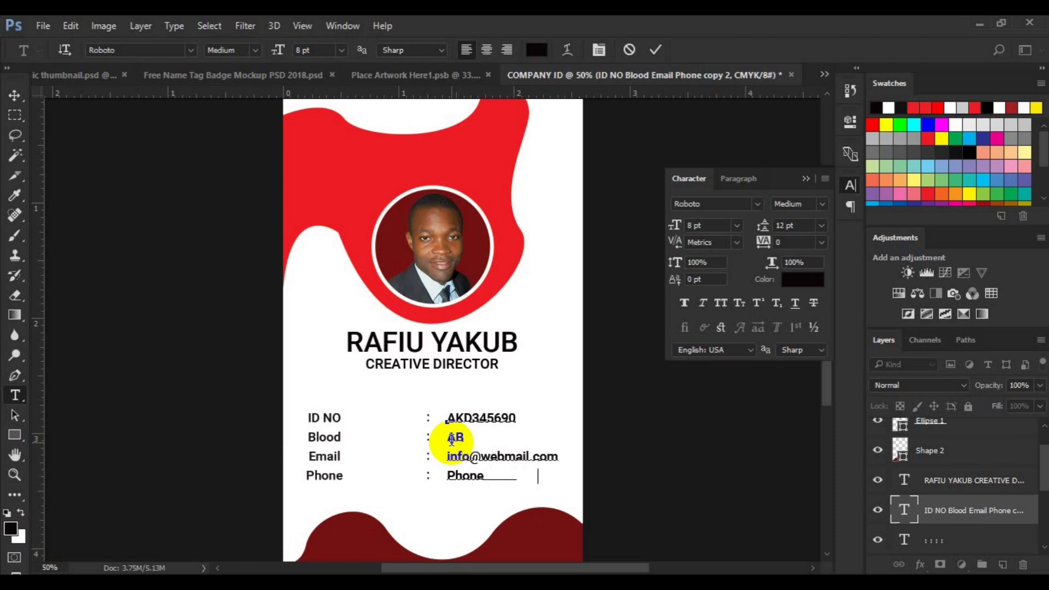
key("ctrl+a")
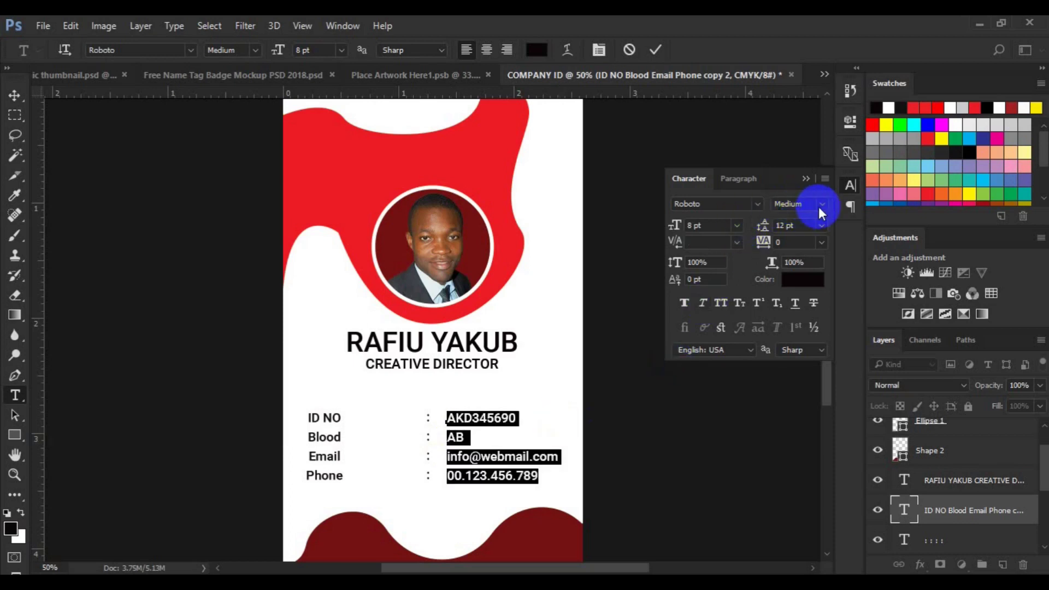
Set the details text to Light weight and group the colon and details layers
left_click(821, 204)
left_click(799, 231)
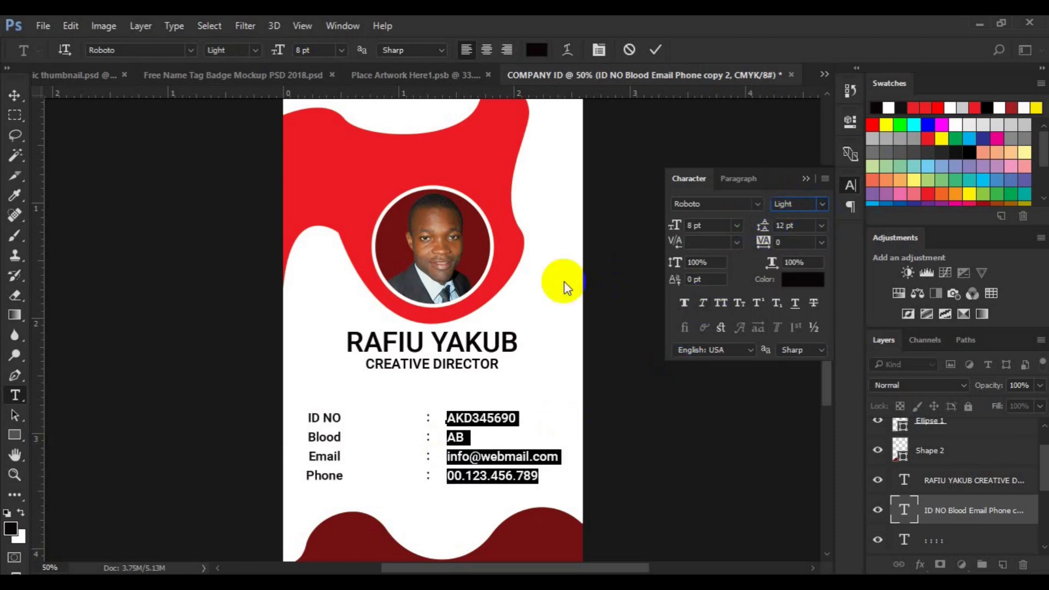
left_click(15, 97)
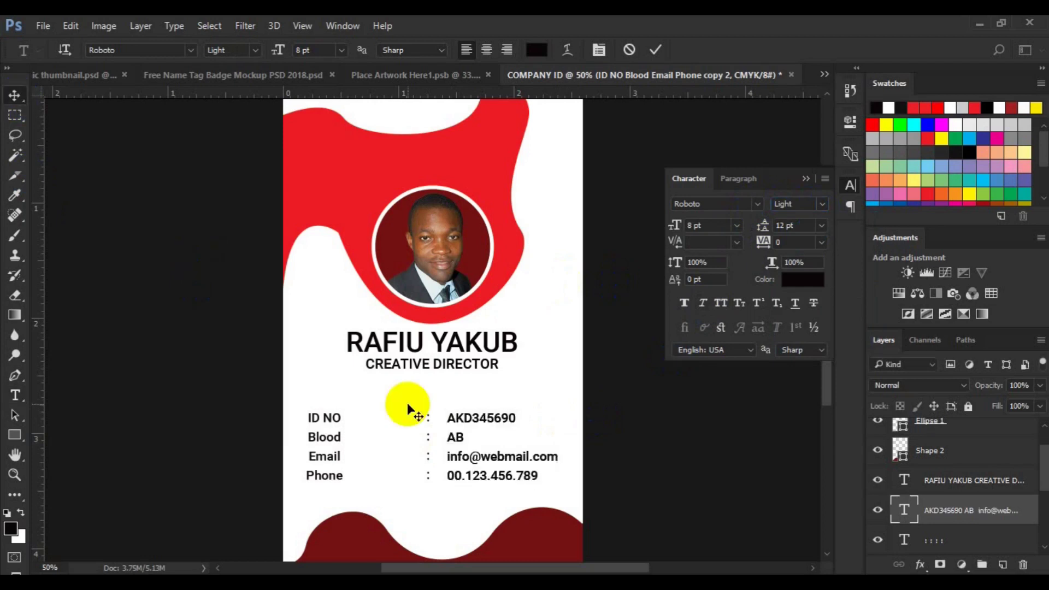
left_click(939, 540, "shift")
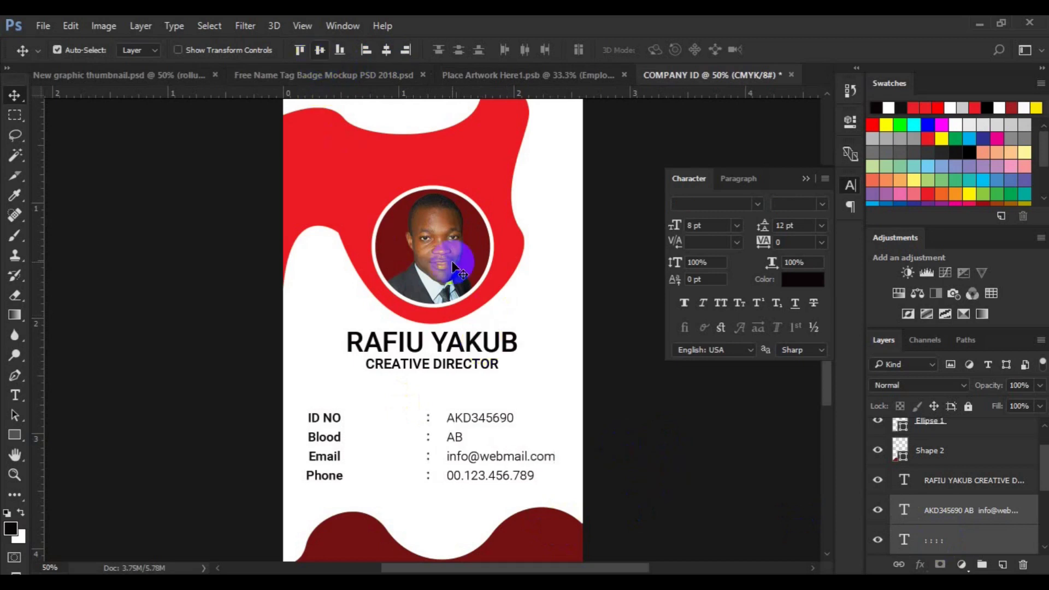
left_click(950, 541)
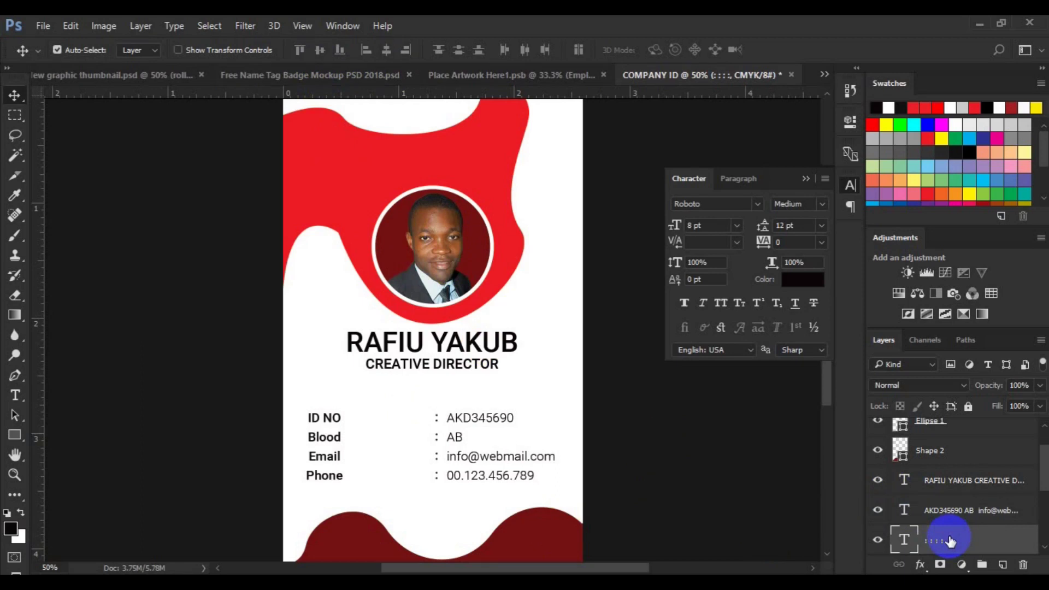
left_click(949, 510, "shift")
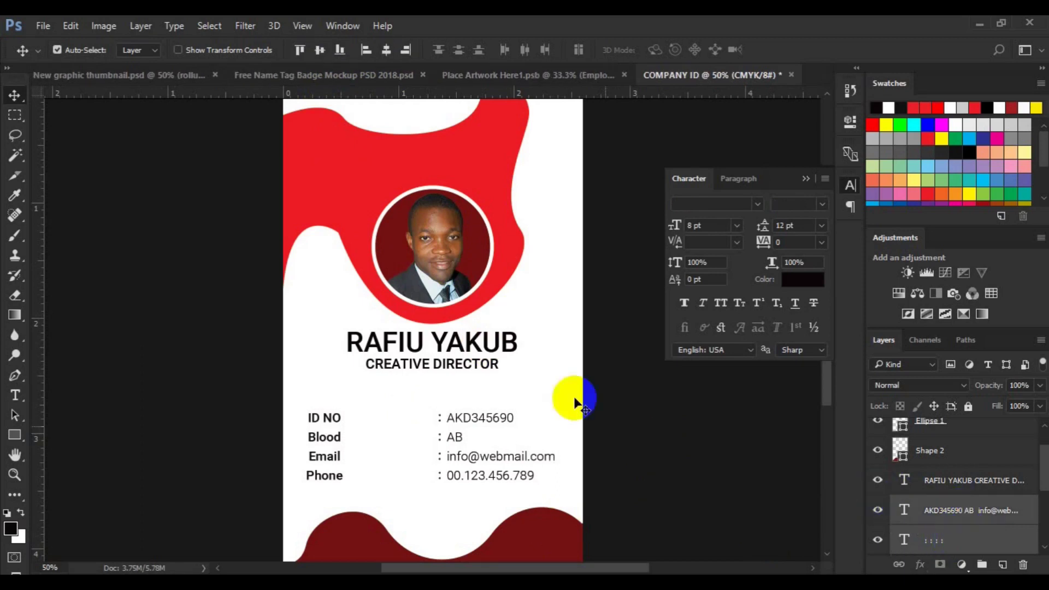
key("ctrl+g")
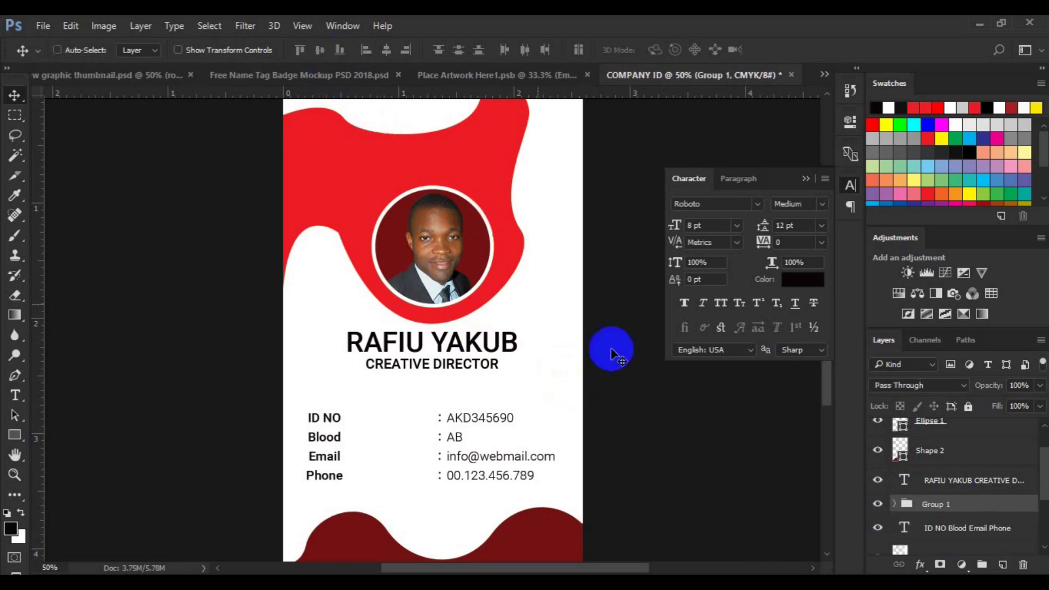
Group the detail columns and centre the block horizontally on the card
left_click(320, 54)
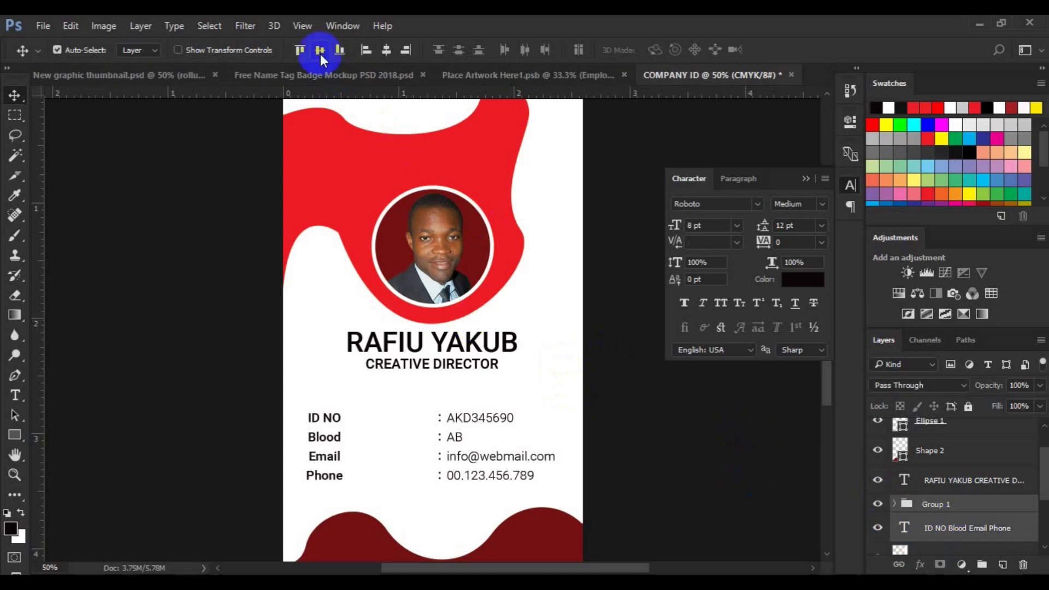
key("ctrl+g")
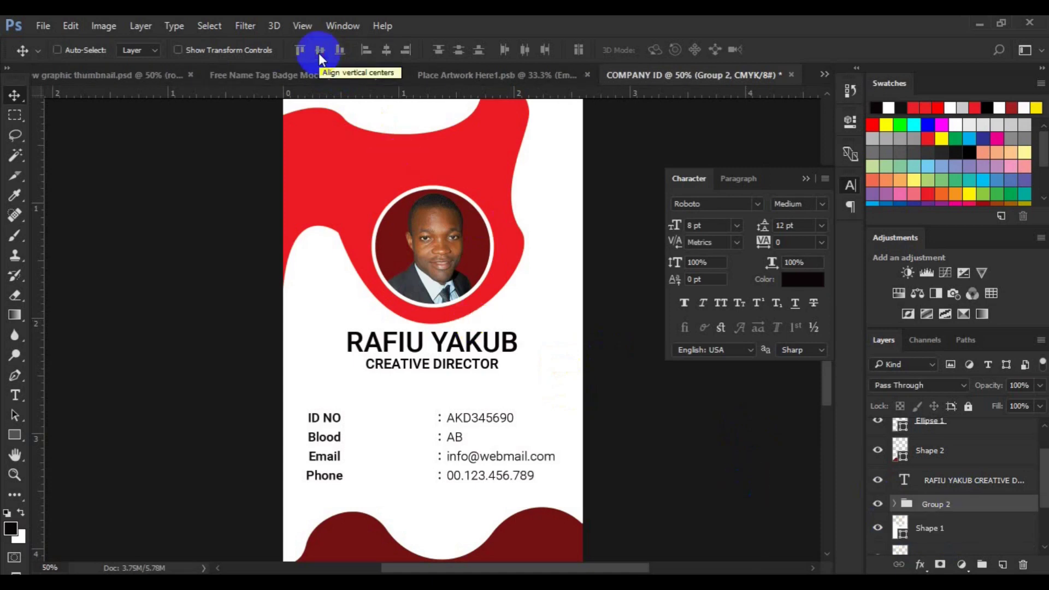
key("ctrl+a")
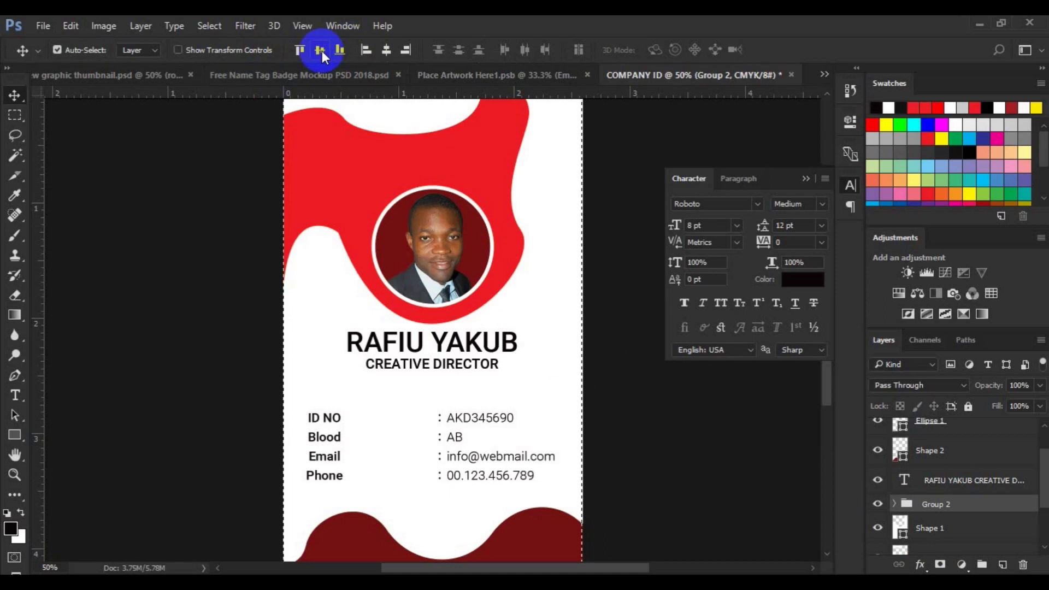
left_click(321, 51)
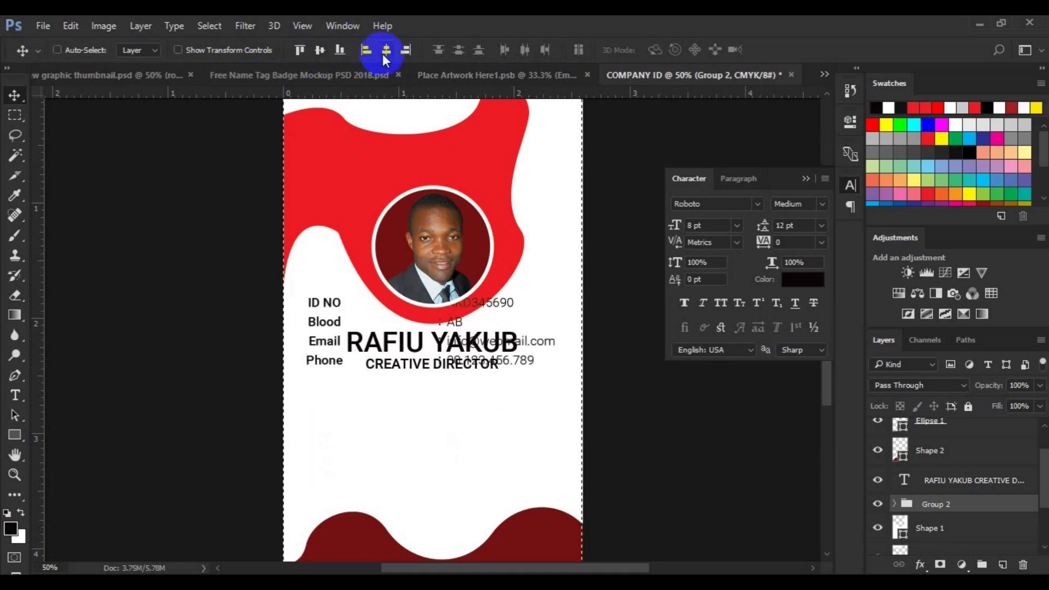
key("ctrl+z")
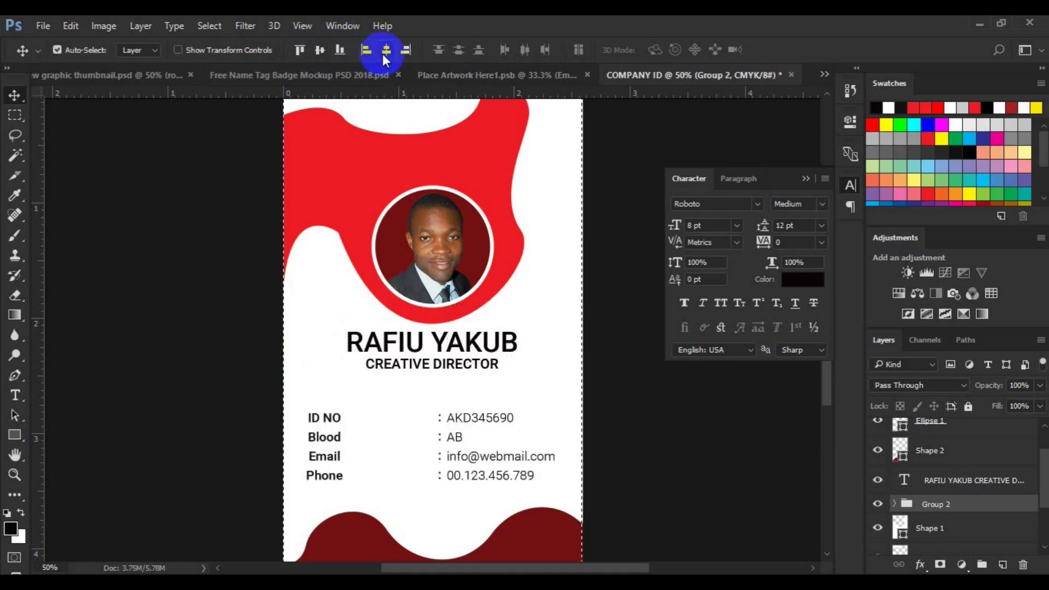
left_click(386, 51)
left_click(15, 395)
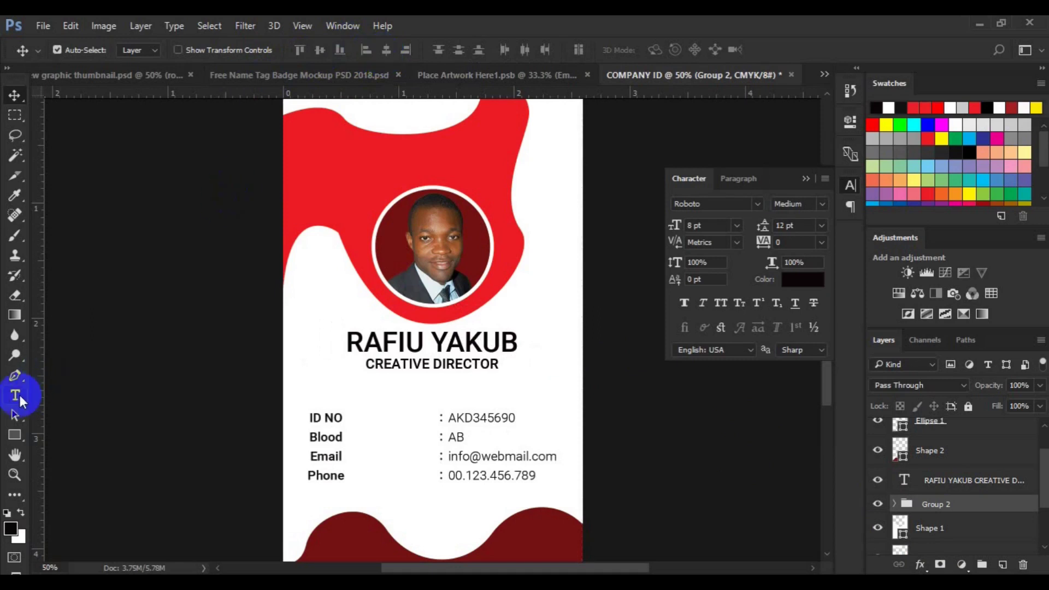
Left-align the ID NO, Blood, Email and Phone label lines
left_click_drag(304, 468, 313, 455)
left_click(313, 454)
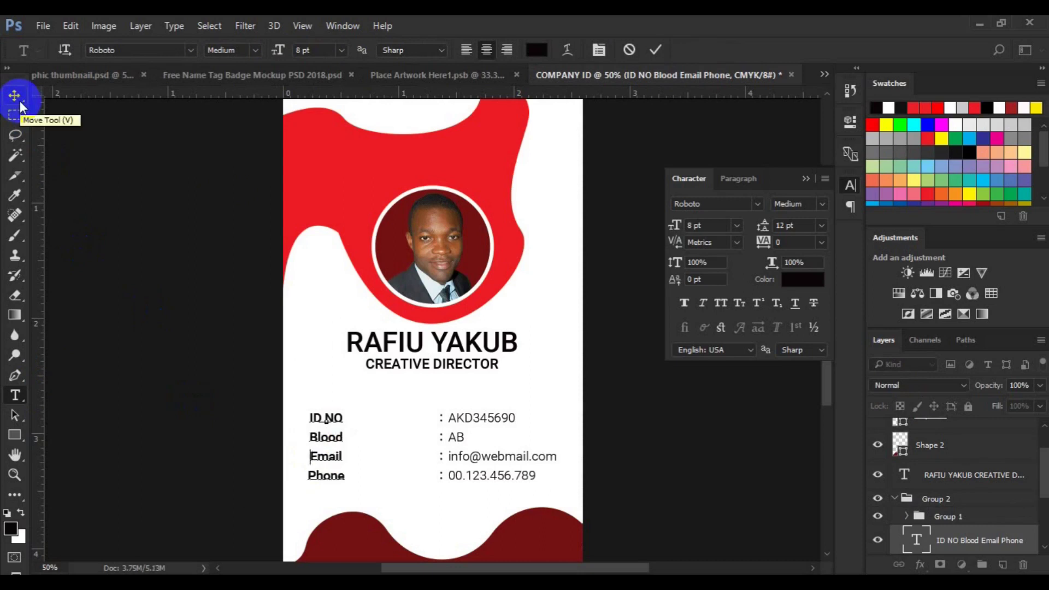
key("ctrl+a")
left_click(467, 51)
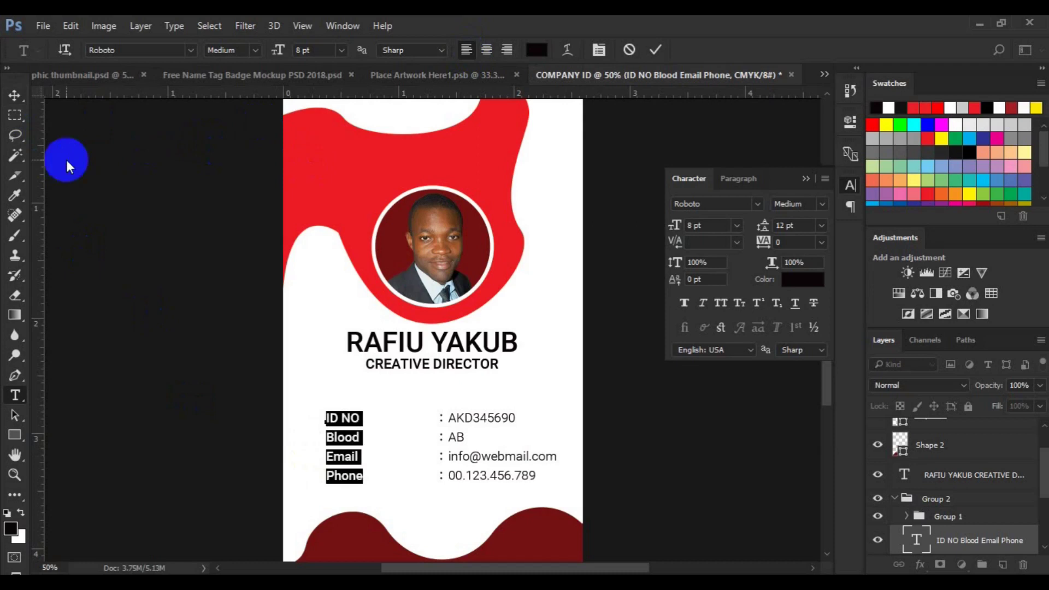
left_click(14, 96)
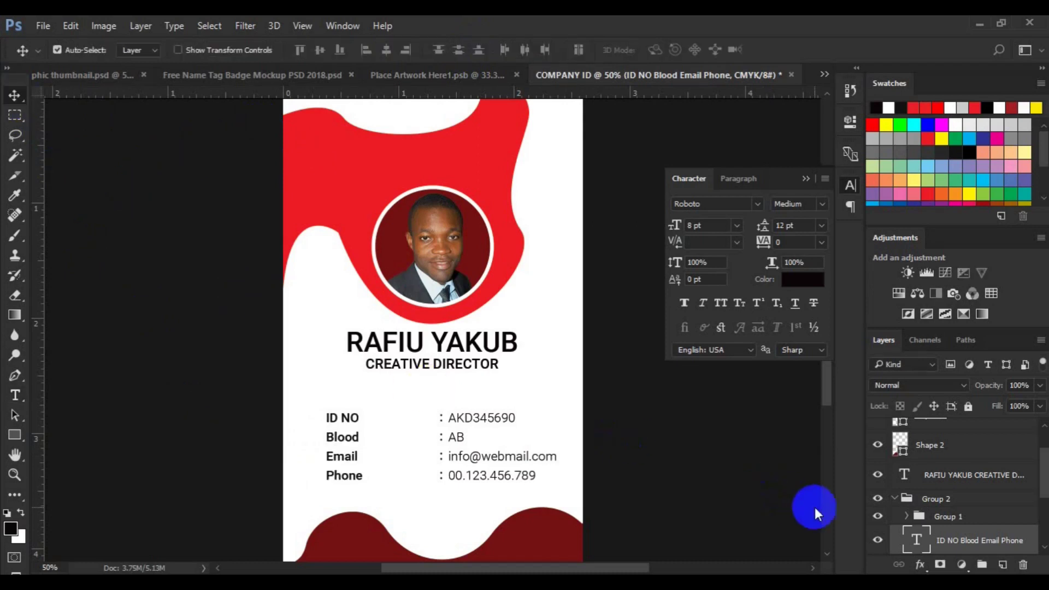
Centre Group 2 horizontally on the card and close the Character panel
left_click(952, 524)
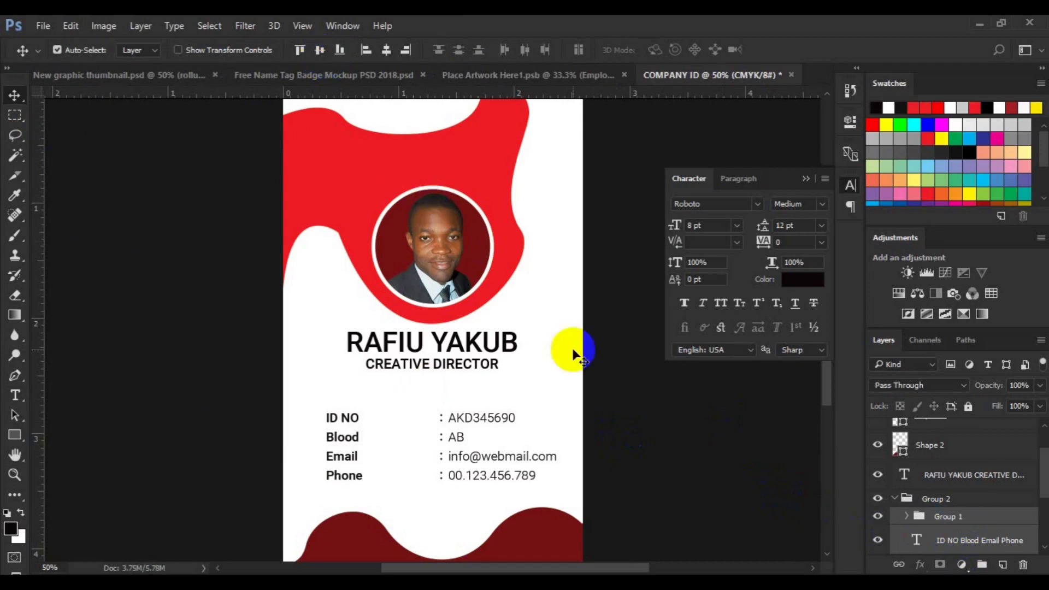
left_click(923, 500)
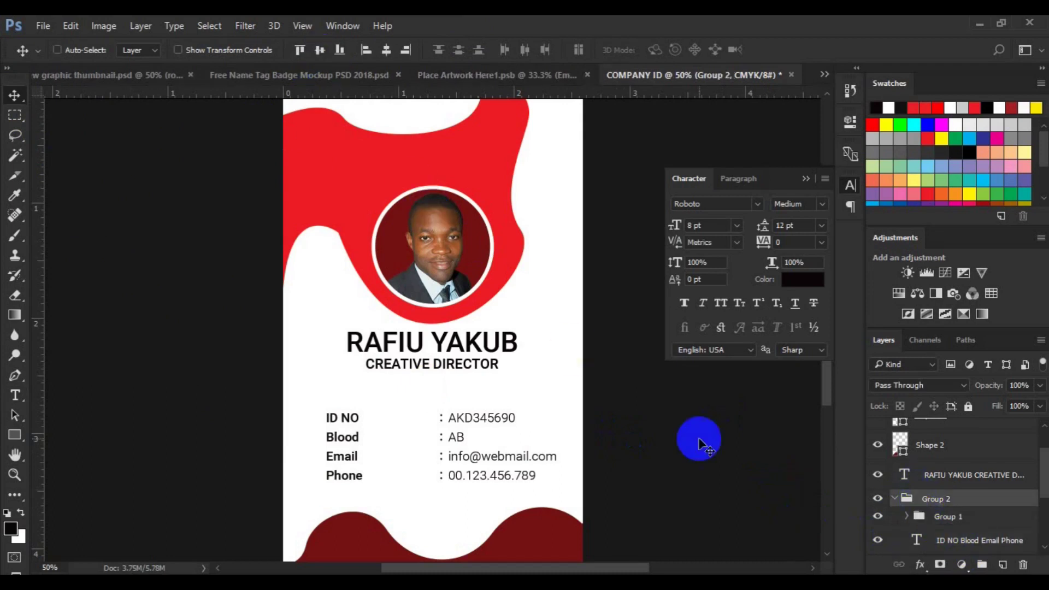
key("ctrl+a")
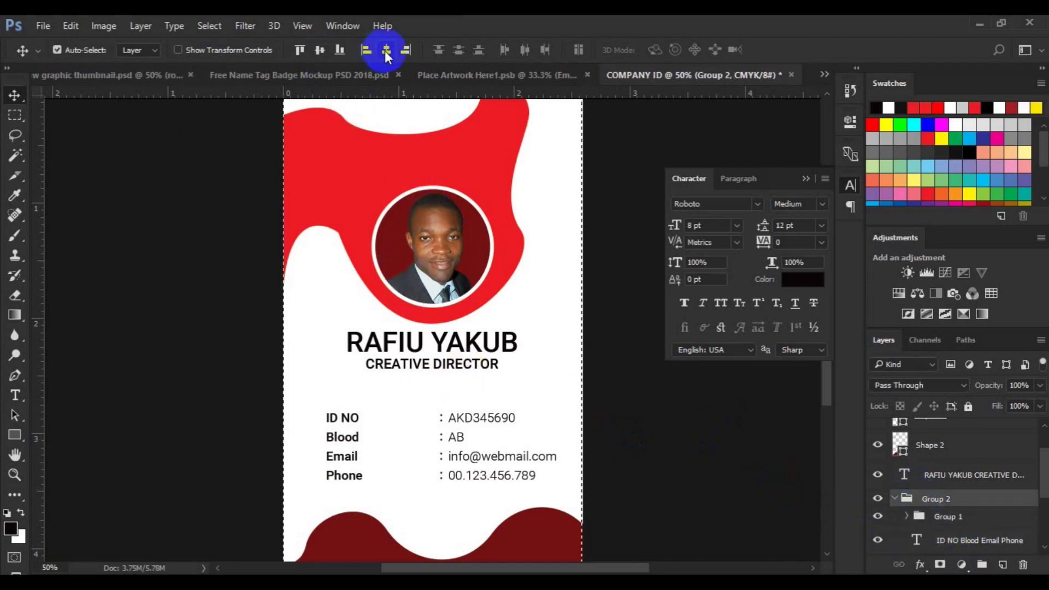
left_click(387, 50)
key("ctrl+d")
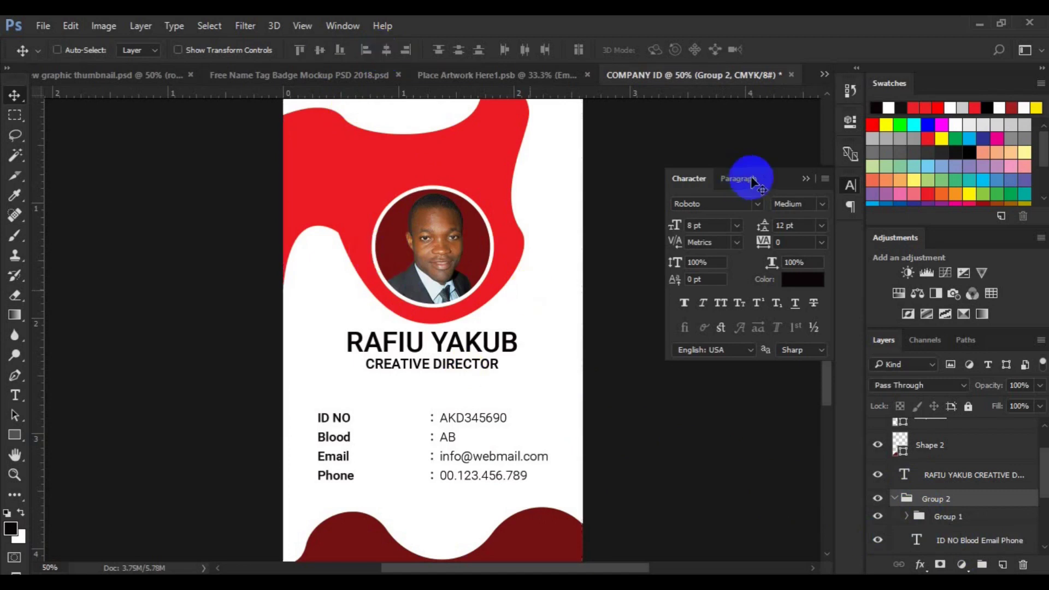
left_click(803, 182)
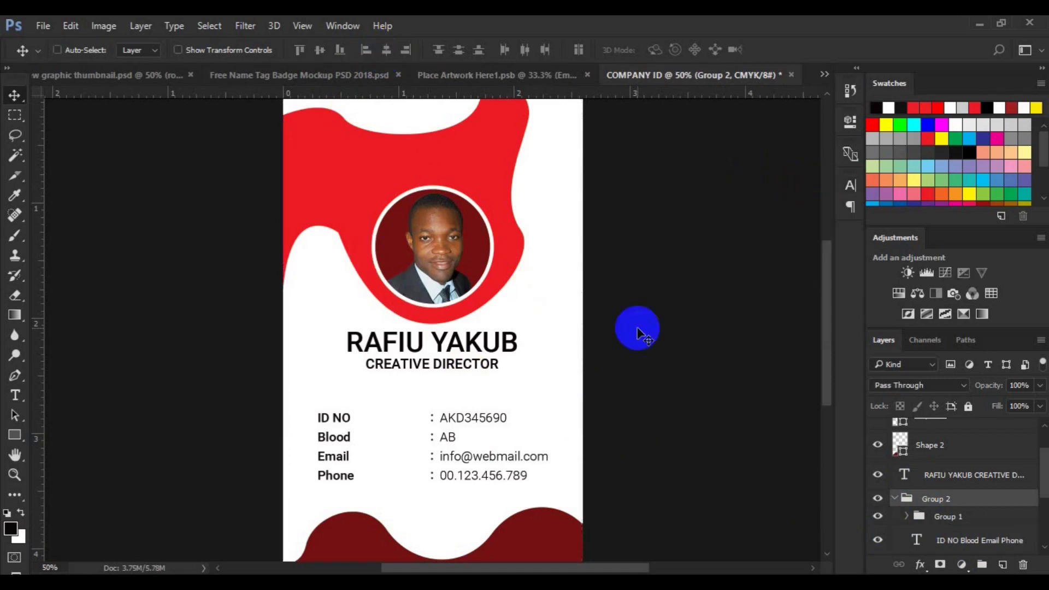
key("ctrl+plus")
Draw a 96 px red square between the Phone line and the maroon footer
key("h")
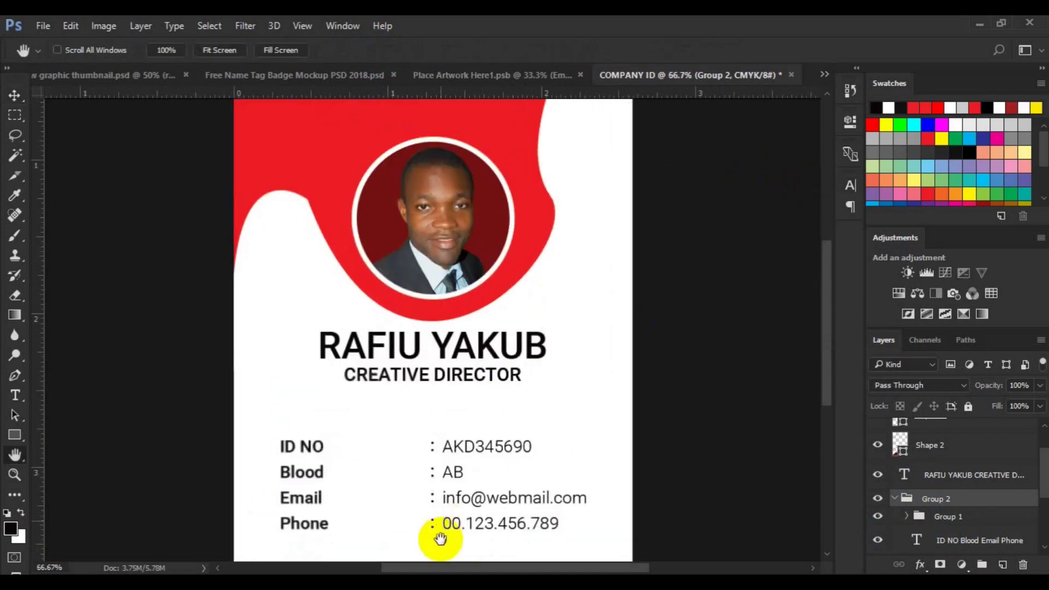
left_click_drag(441, 540, 435, 305)
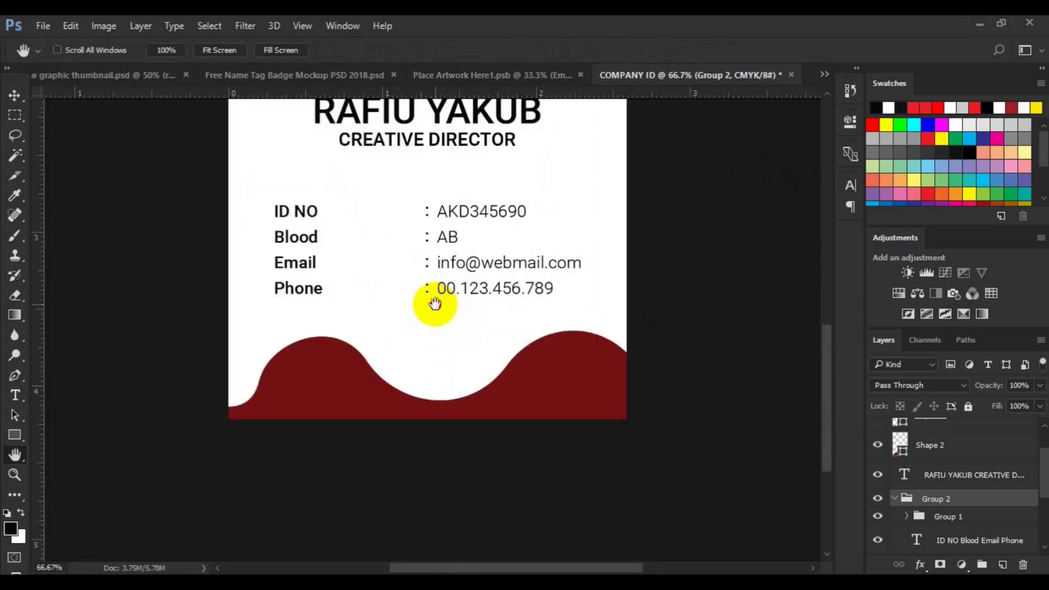
left_click(14, 435)
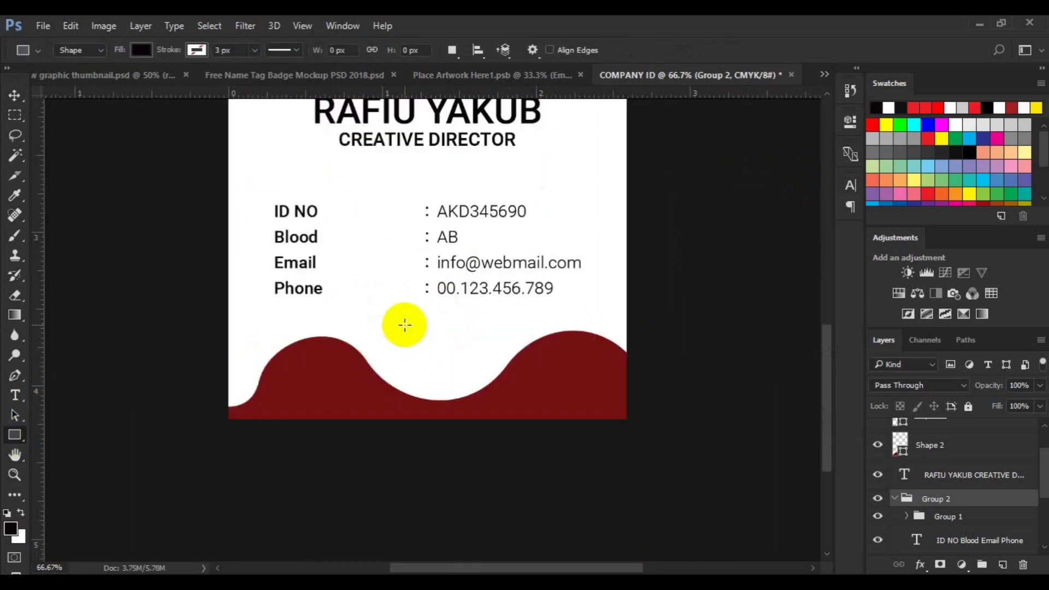
left_click_drag(405, 321, 454, 375)
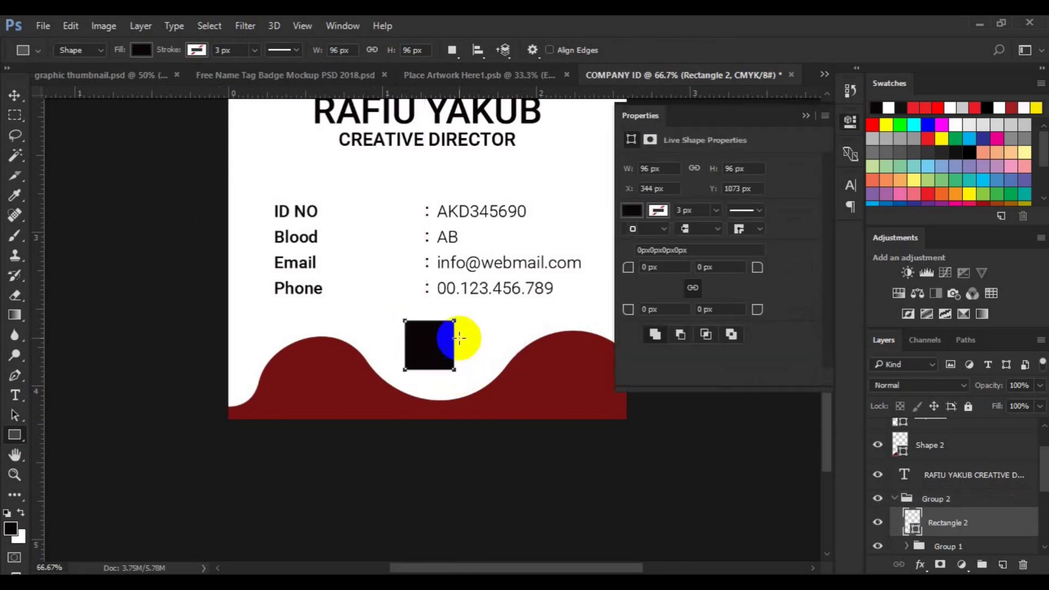
left_click(141, 50)
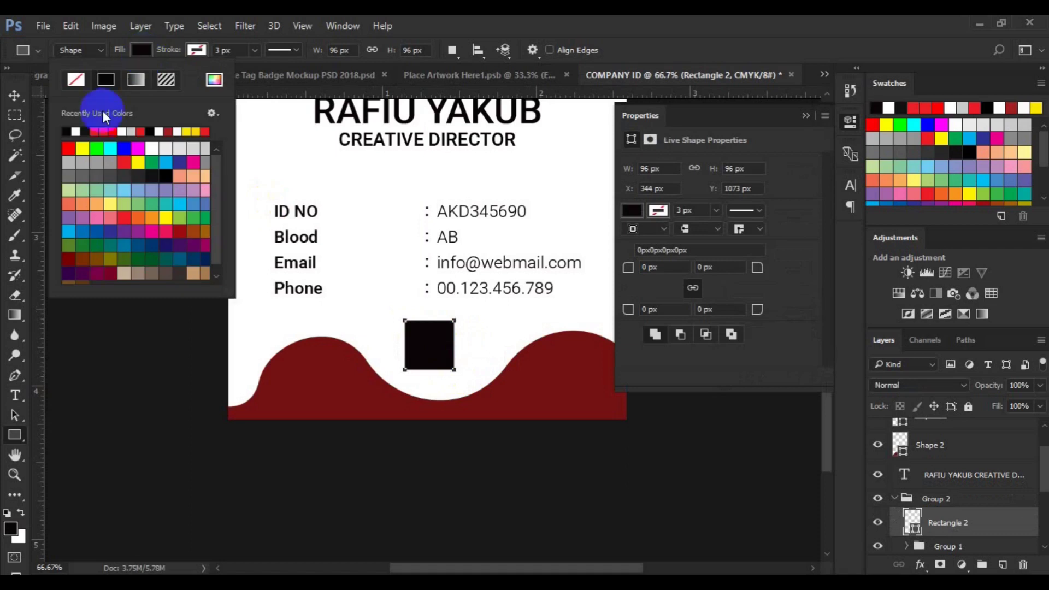
left_click(19, 105)
Move the Rectangle 2 layer up beneath Shape 2, outside Group 2
left_click(15, 96)
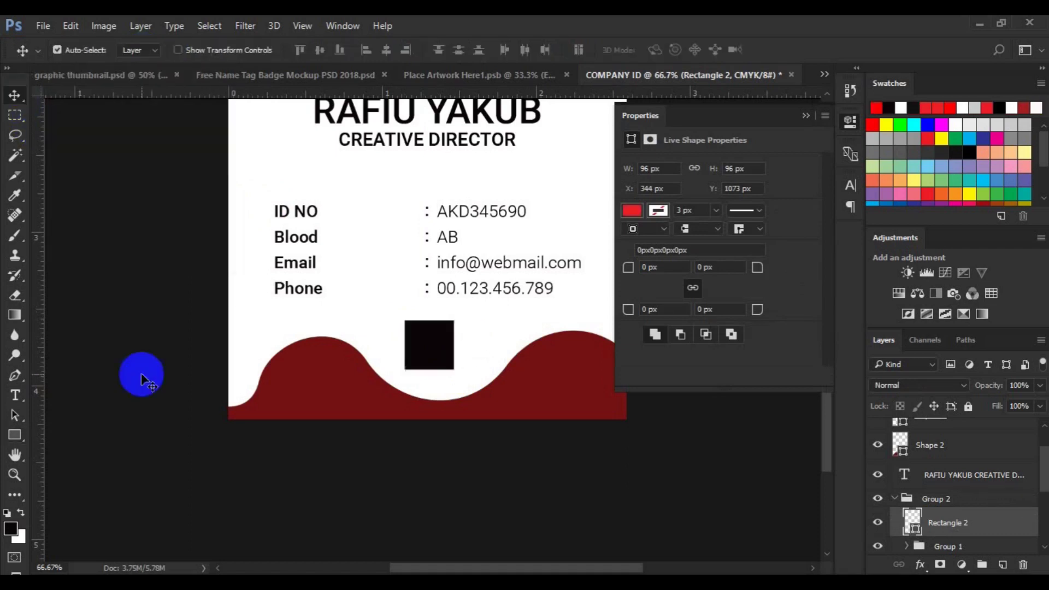
left_click(15, 436)
left_click(76, 508)
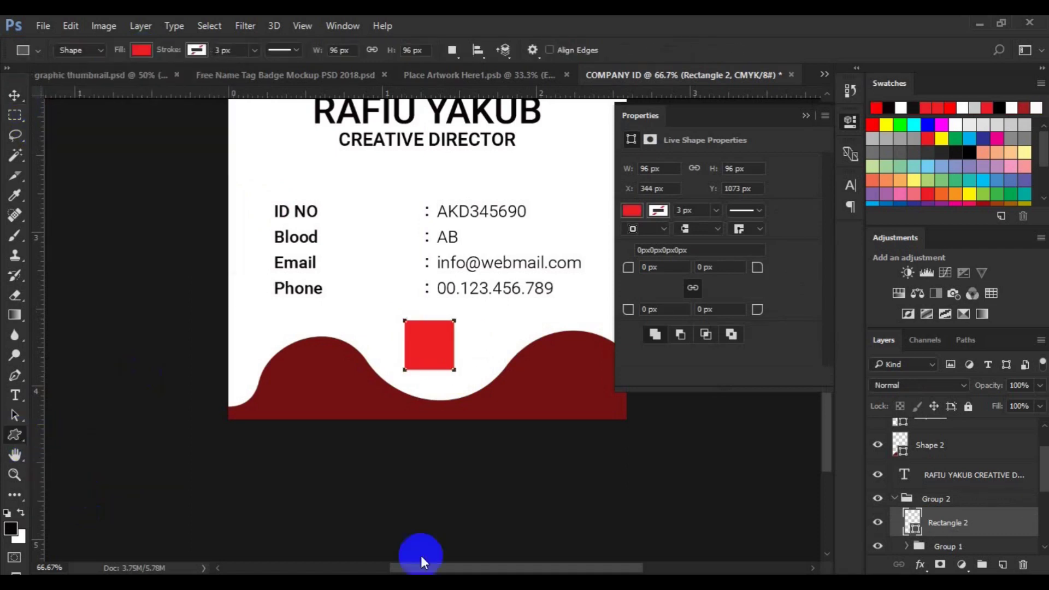
left_click_drag(953, 526, 957, 462)
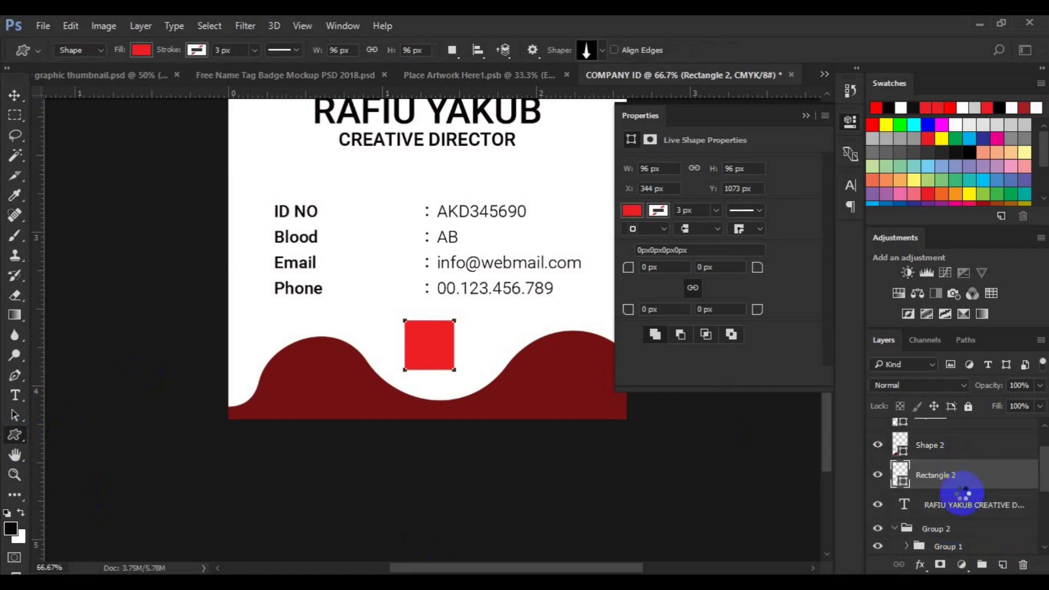
Add a new layer above Rectangle 2 and pick the QR-code custom shape
left_click(1003, 565)
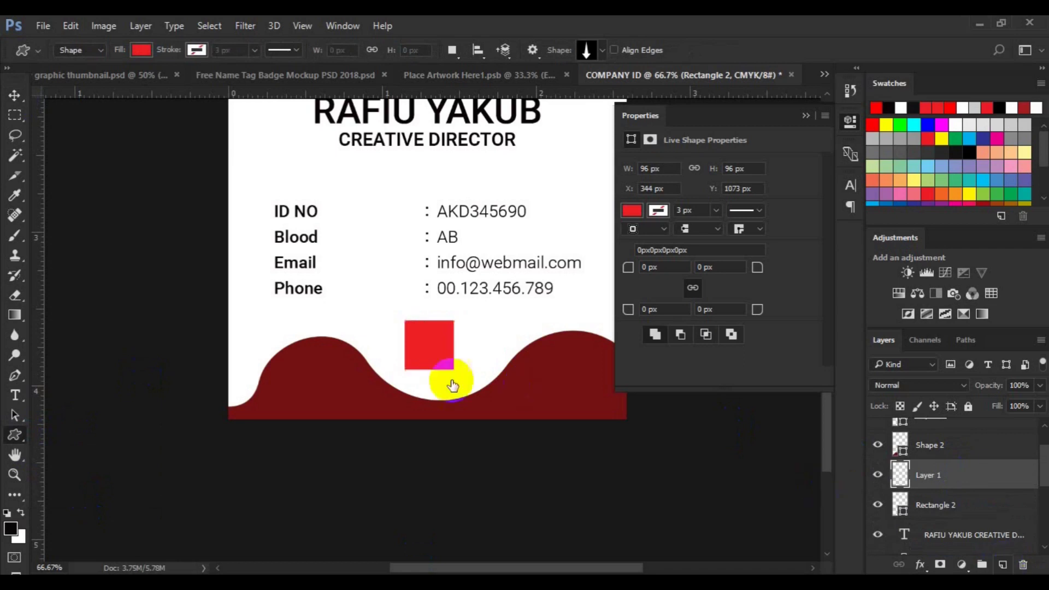
left_click(602, 55)
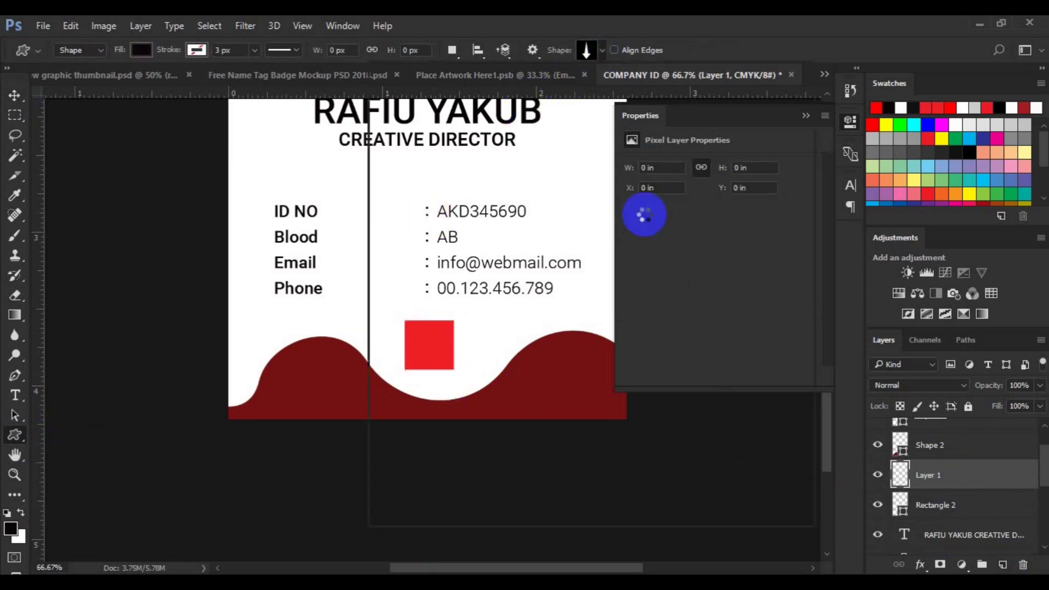
left_click_drag(779, 97, 785, 224)
left_click(784, 513)
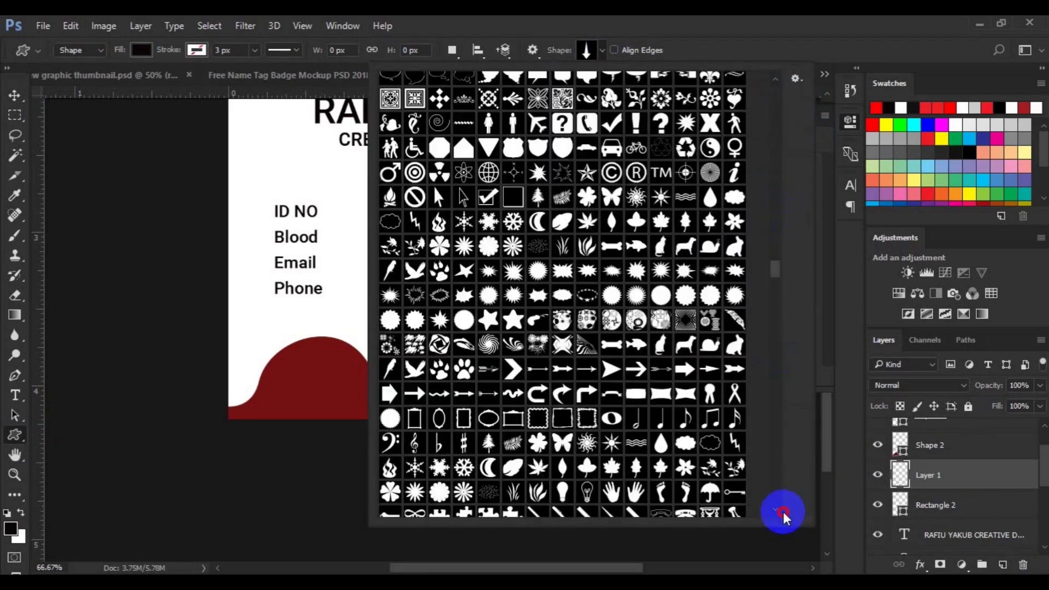
scroll(773, 328, "down", 1)
scroll(779, 483, "down", 1)
left_click(777, 512)
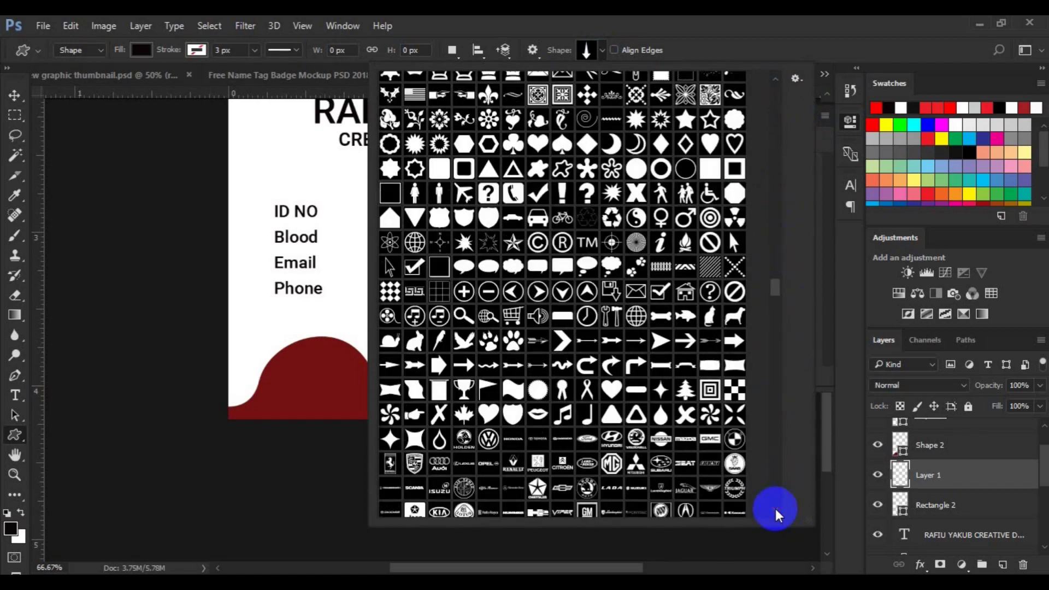
scroll(777, 514, "down", 5)
left_click(710, 504)
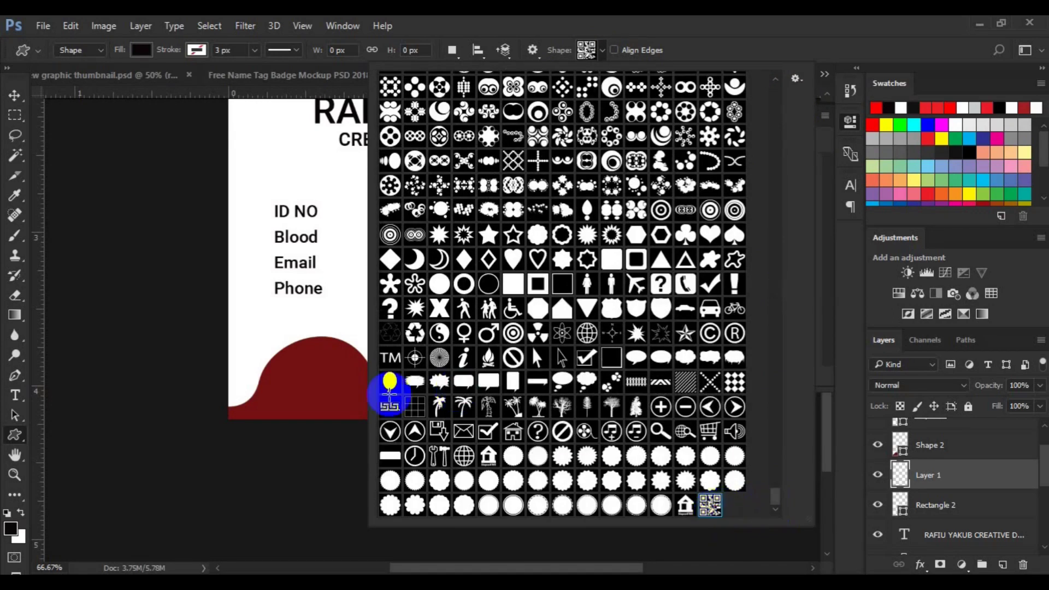
Draw a white QR-code shape, about 83 × 83 px, over the red square
left_click(141, 49)
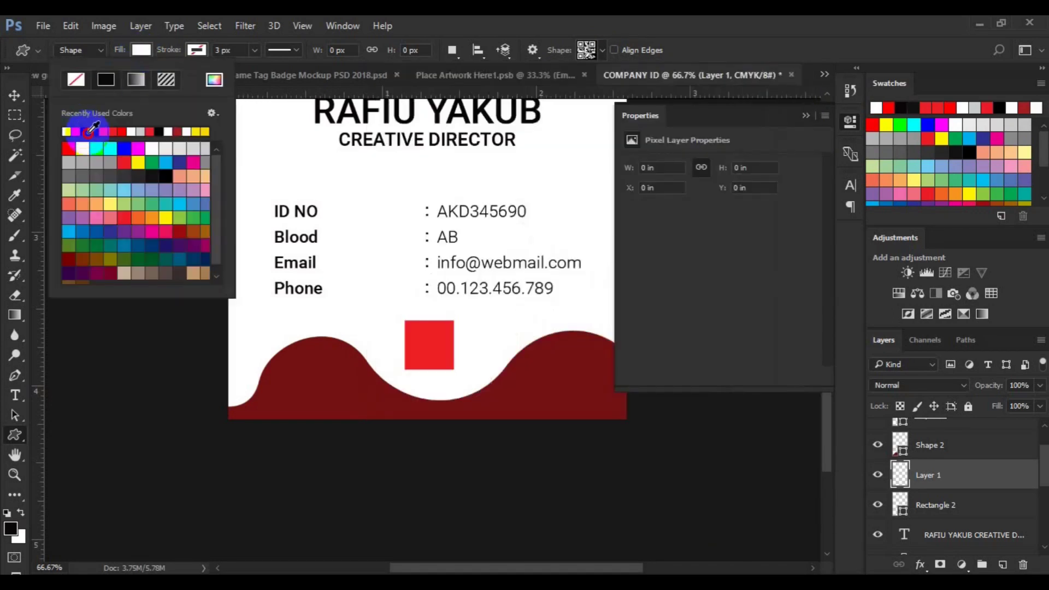
left_click(411, 325)
left_click_drag(409, 323, 452, 365)
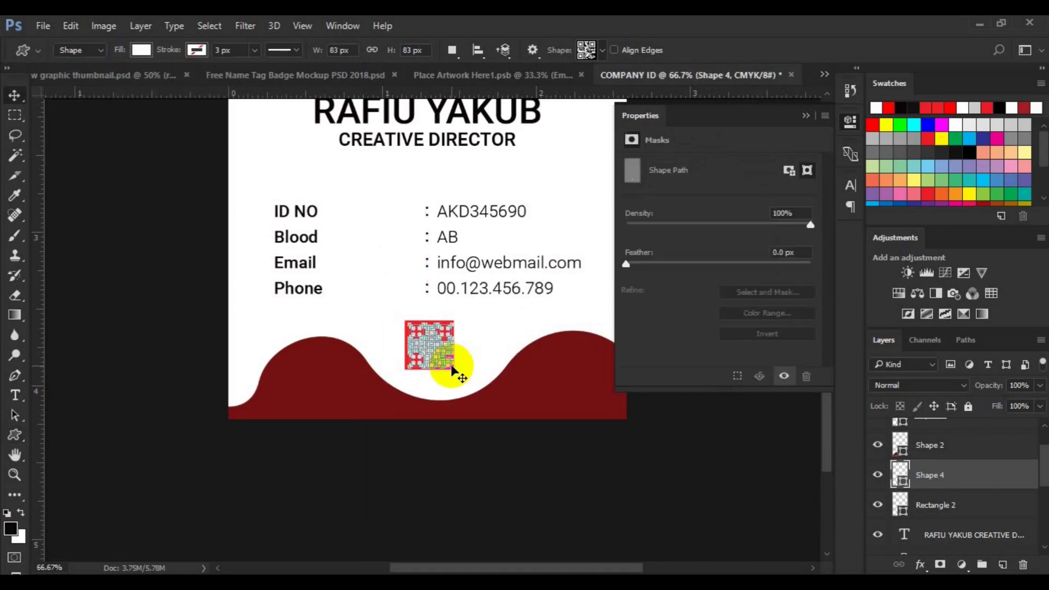
key("v")
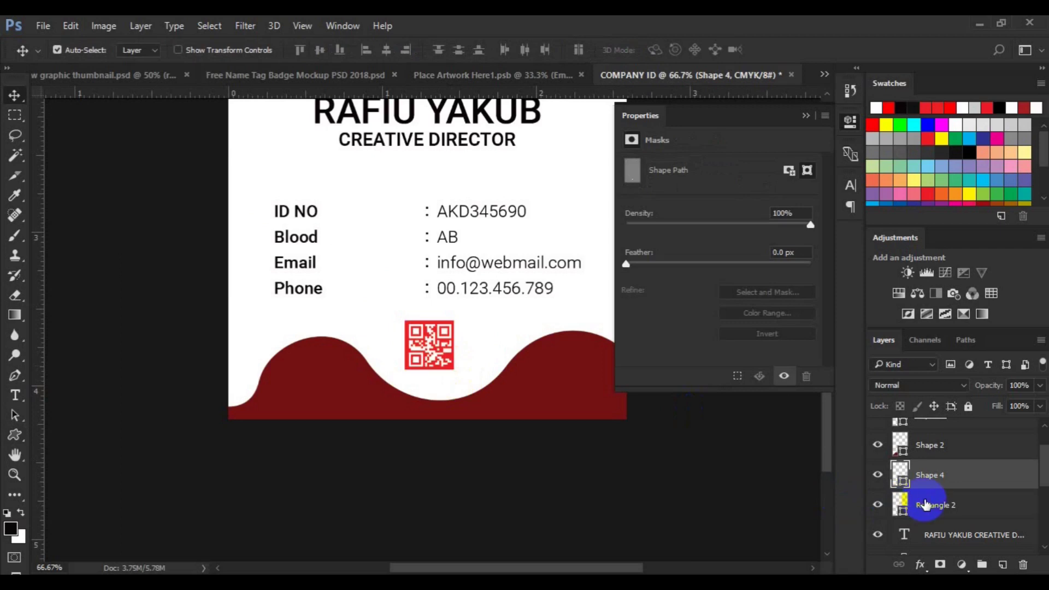
Group the red square and QR code as Group 3, centred above the footer
left_click(925, 503, "shift")
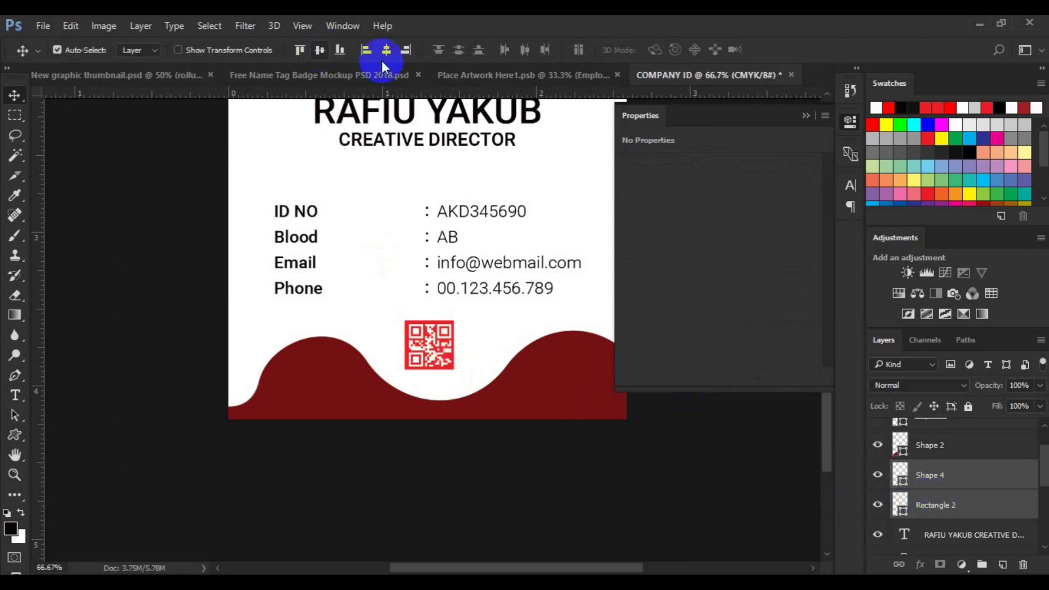
key("ctrl+g")
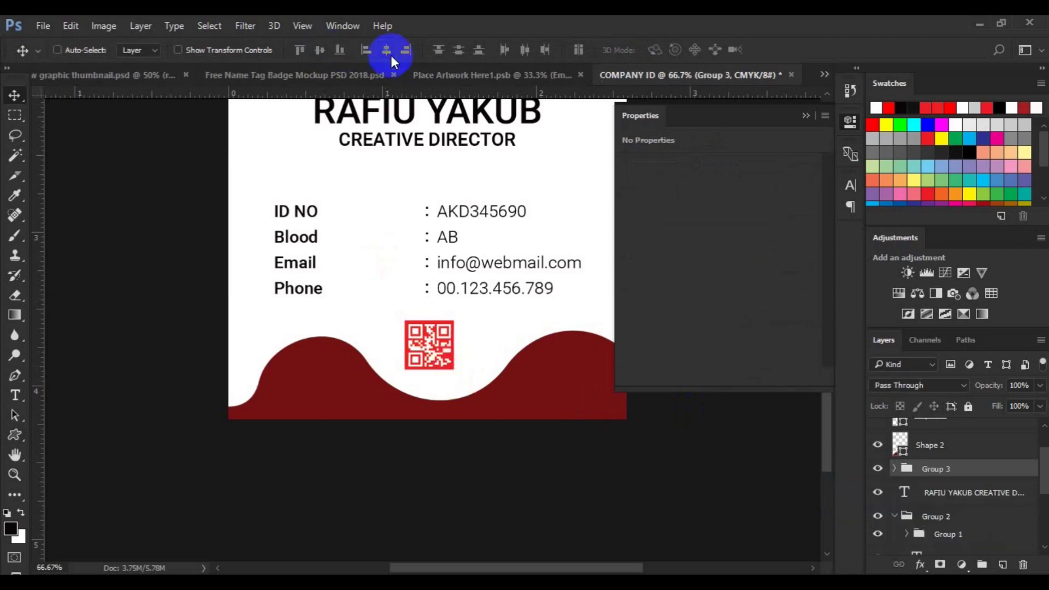
left_click(807, 115)
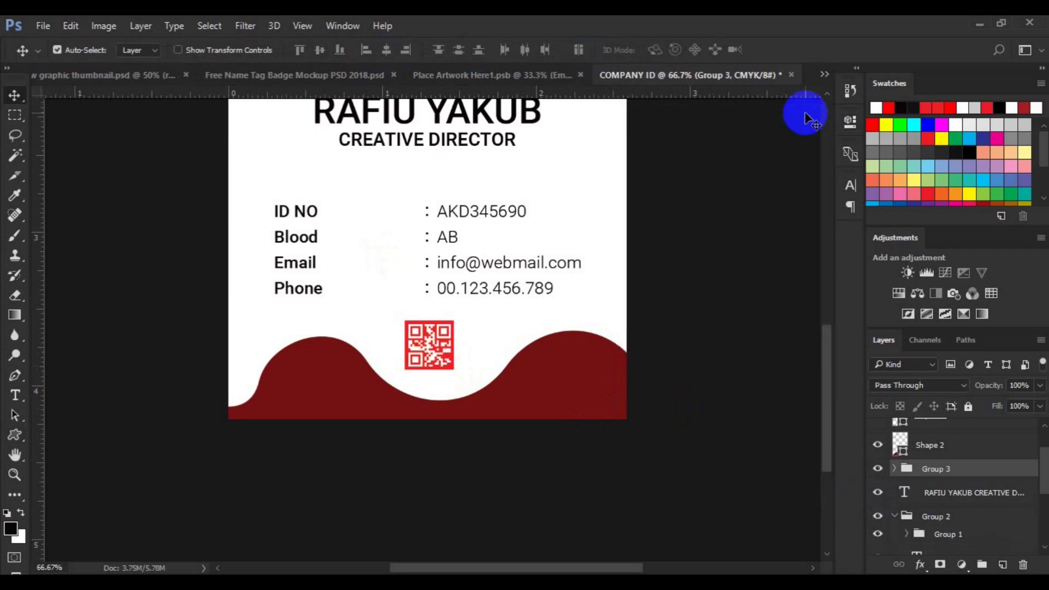
key("ctrl+a")
left_click(320, 51)
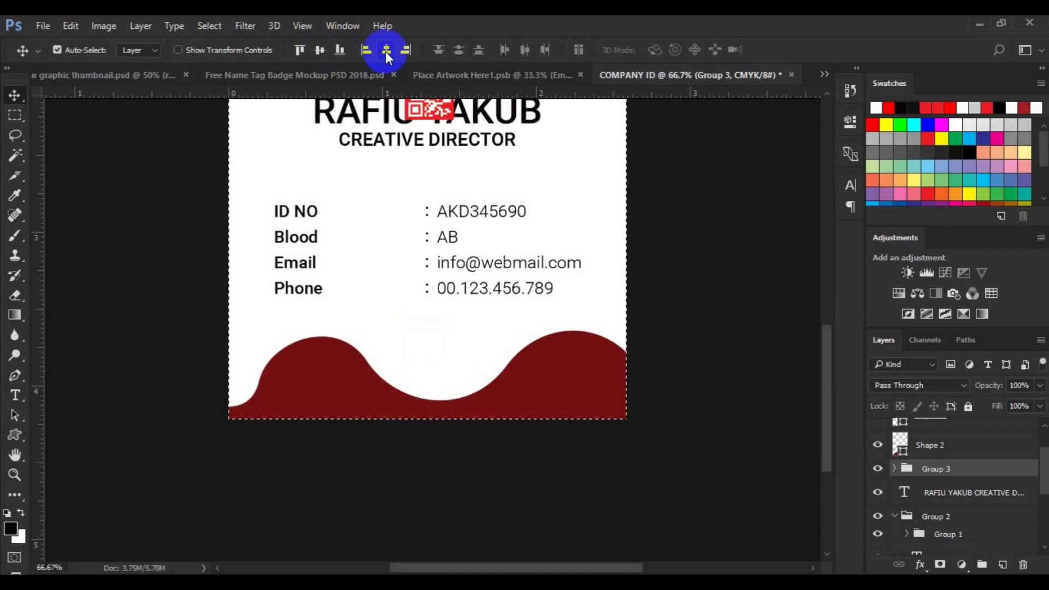
key("ctrl+z")
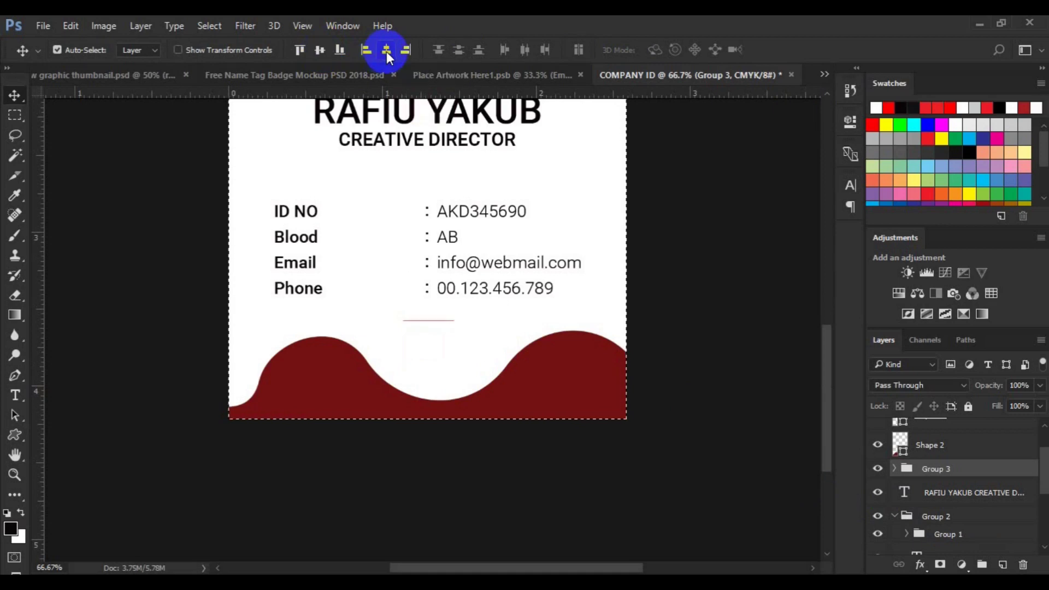
Deselect and pan back up to the photo and red top shape
key("ctrl+d")
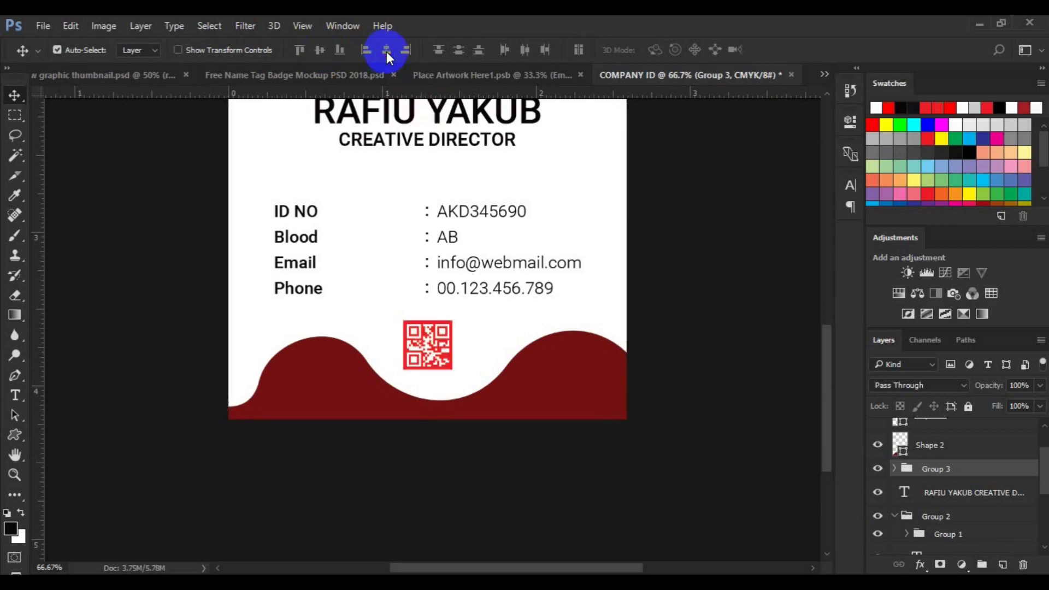
key("h")
left_click_drag(444, 316, 444, 375)
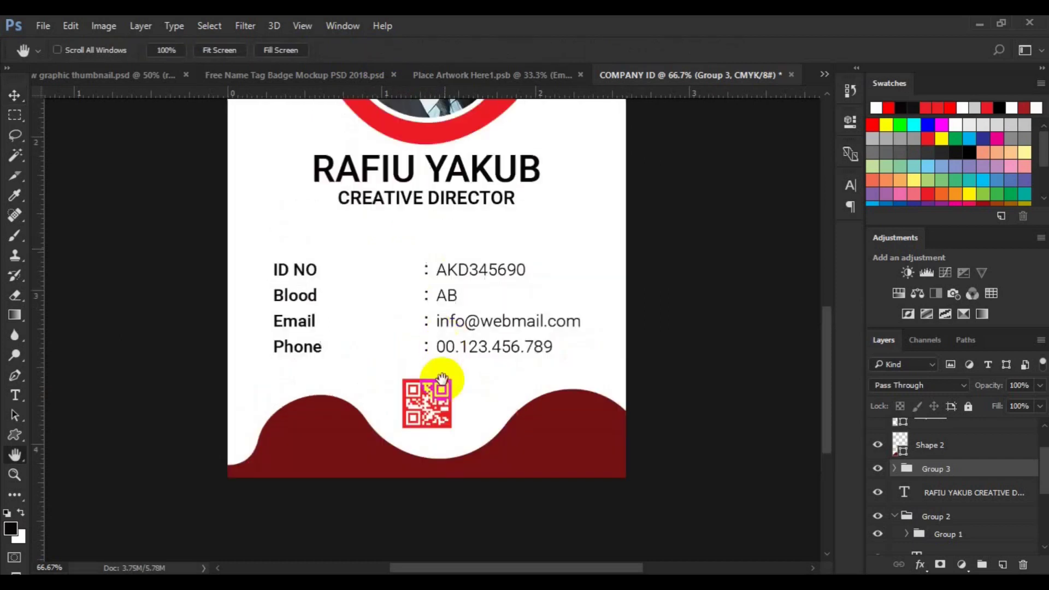
left_click_drag(442, 441, 443, 492)
left_click_drag(433, 201, 444, 313)
Create a new empty layer above Rectangle 1 for the logo
key("v")
left_click(326, 228)
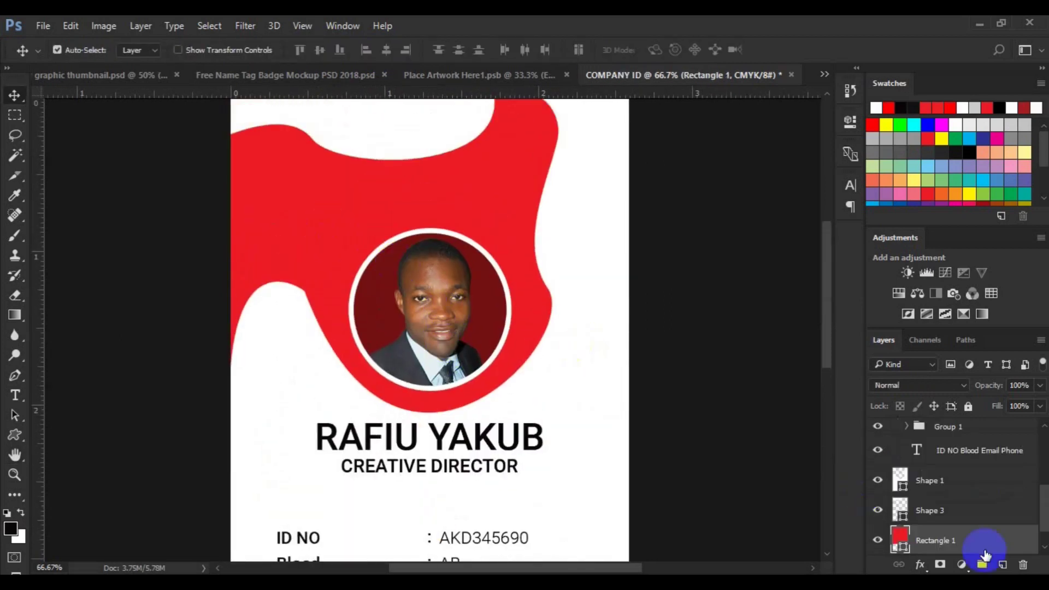
left_click(1000, 563)
left_click(15, 435)
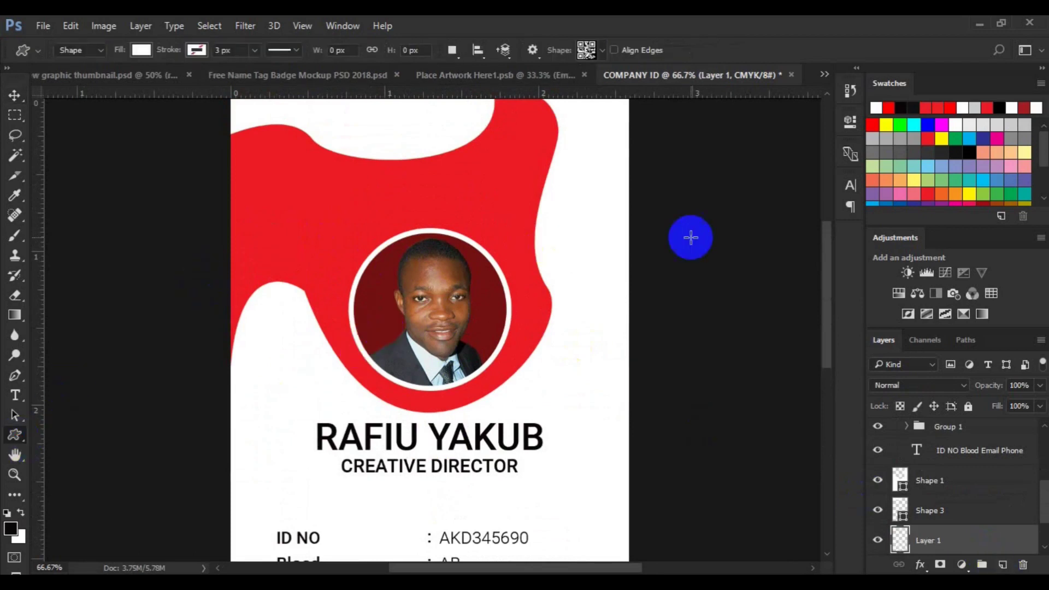
left_click(602, 52)
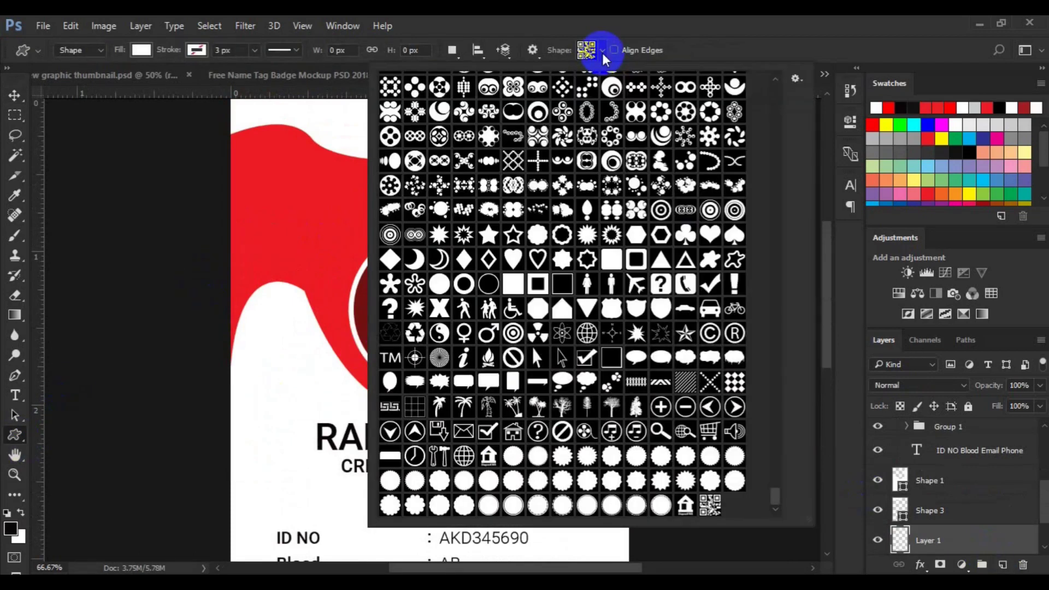
Draw a white triangular pinwheel shape, about 90 × 85 px, at the card's top left
left_click_drag(774, 496, 780, 432)
left_click_drag(779, 432, 774, 374)
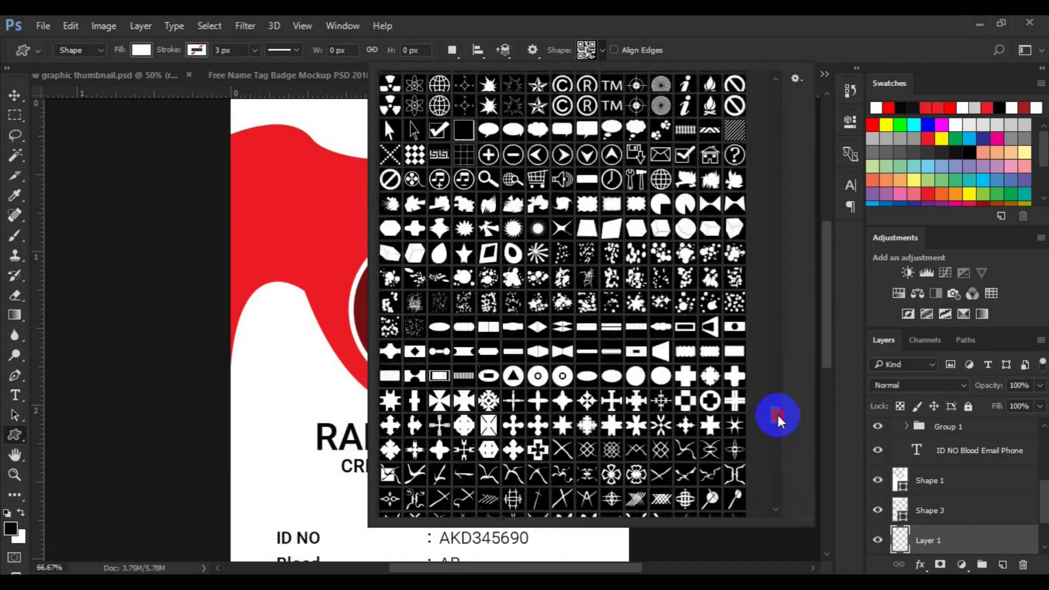
left_click_drag(774, 373, 774, 373)
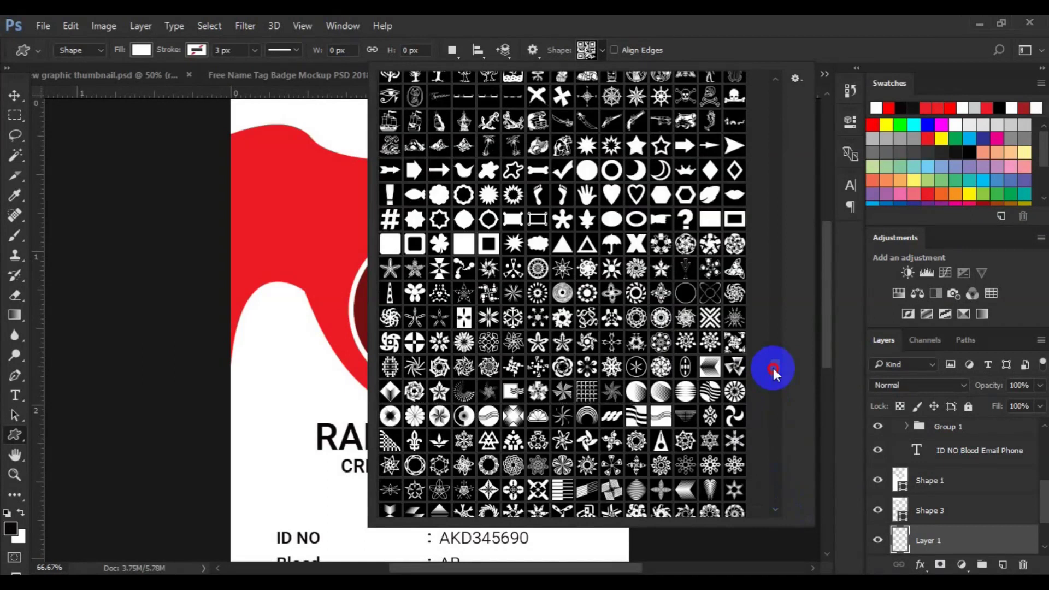
left_click(732, 367)
left_click(264, 185)
left_click_drag(263, 182, 305, 247)
left_click(15, 95)
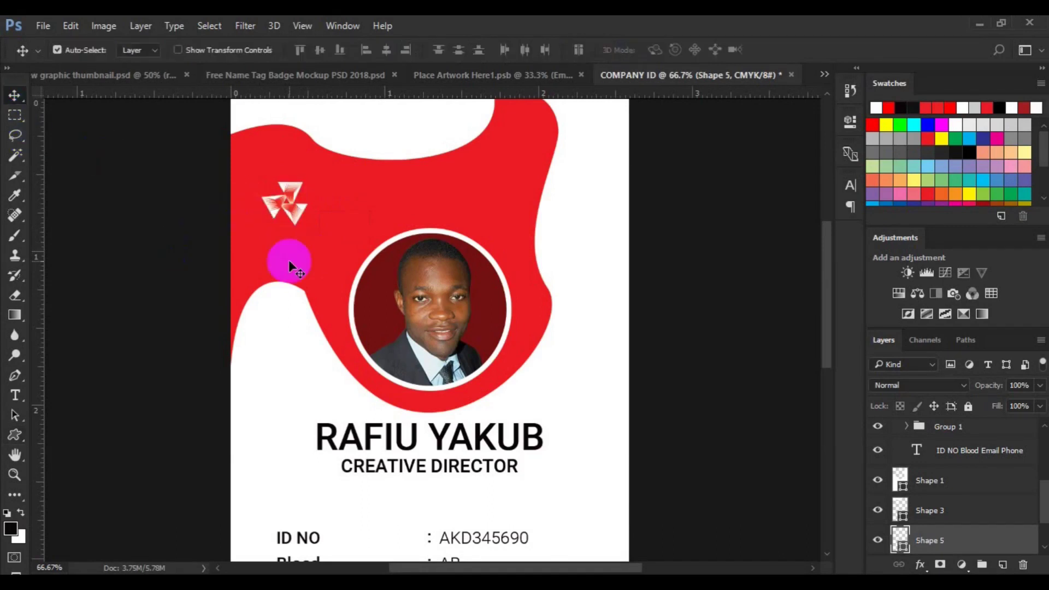
left_click(15, 395)
Add bold white Roboto 'Logo Name' text beneath the pinwheel logo
left_click(1003, 565)
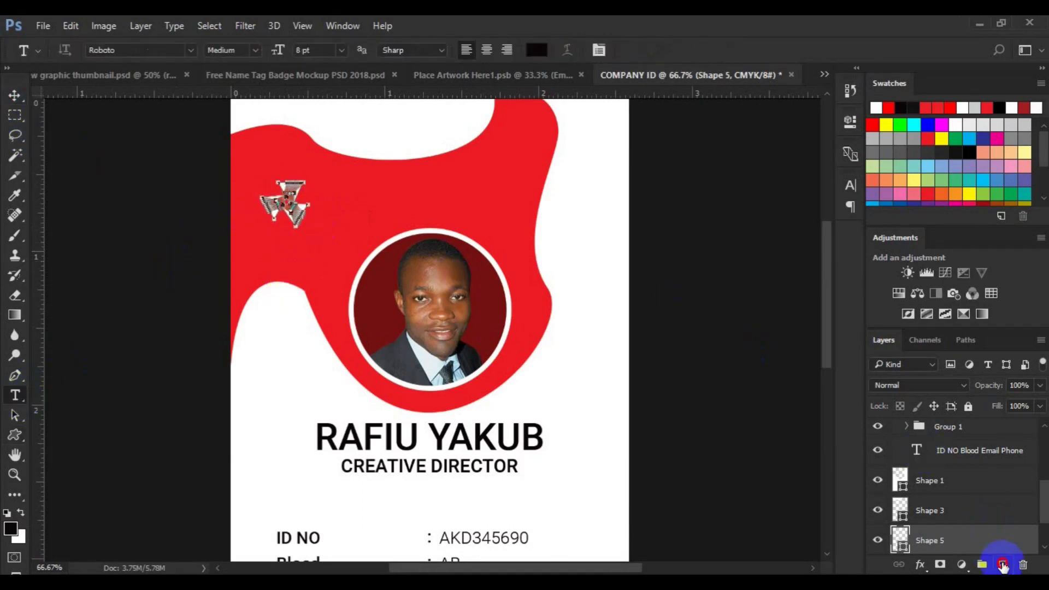
left_click(255, 50)
left_click(230, 155)
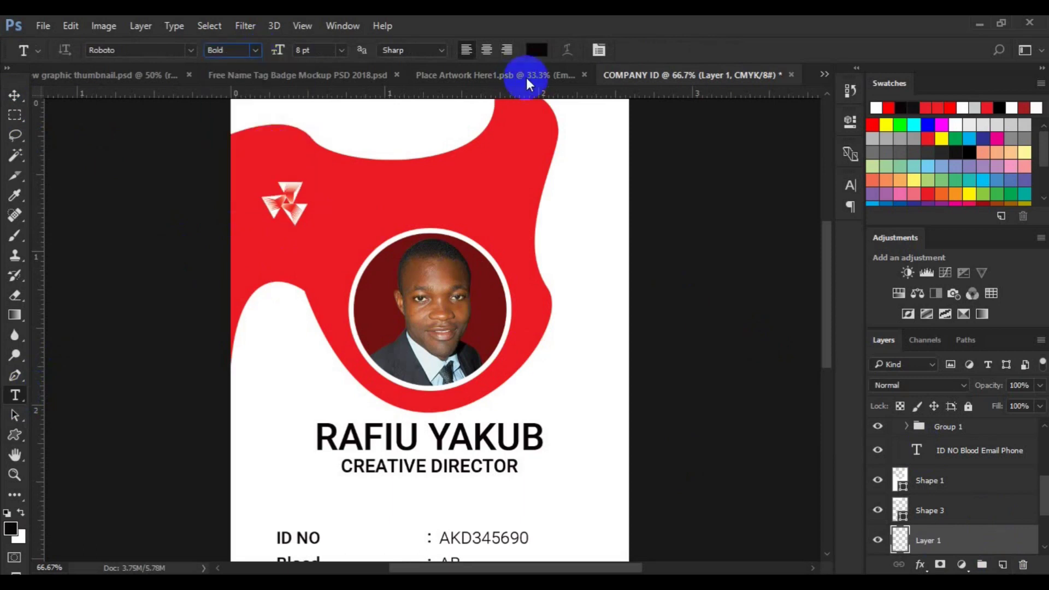
left_click(535, 50)
left_click_drag(629, 180, 578, 152)
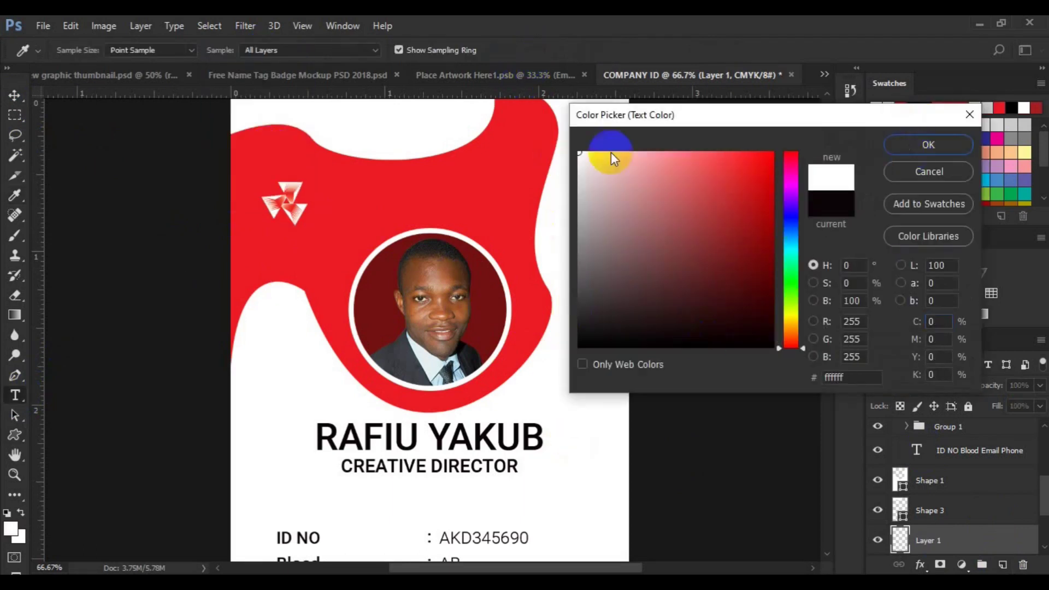
key("Return")
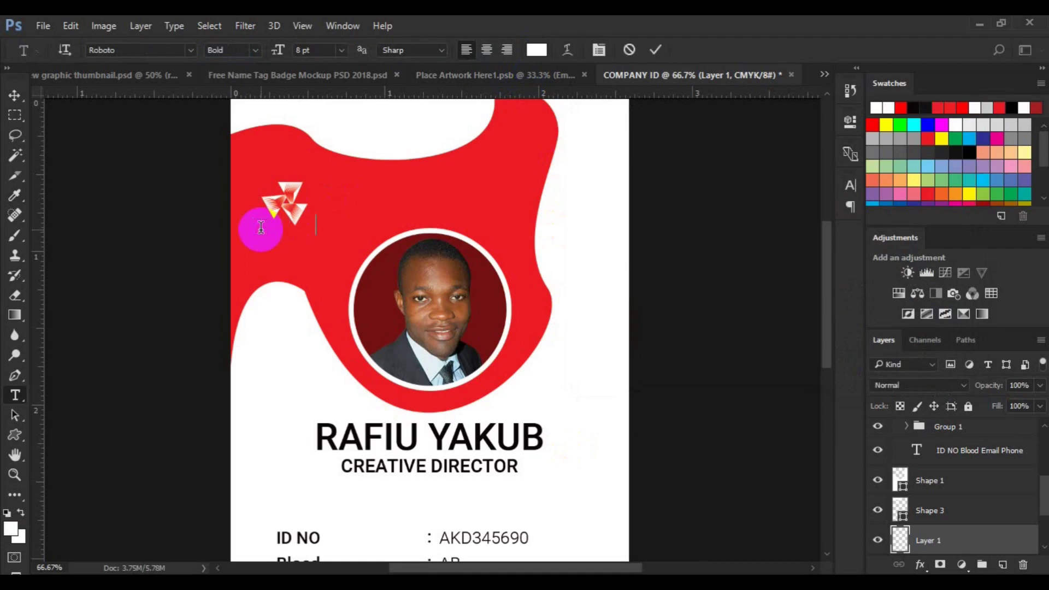
left_click(261, 227)
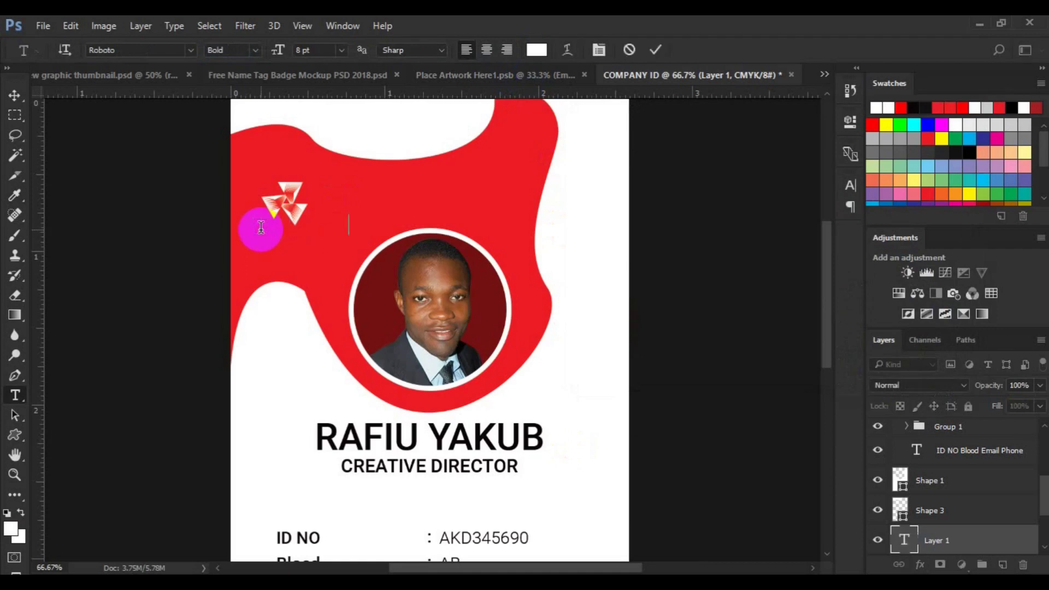
left_click(15, 96)
Move the logo above the text and align both horizontally centred
left_click(306, 214)
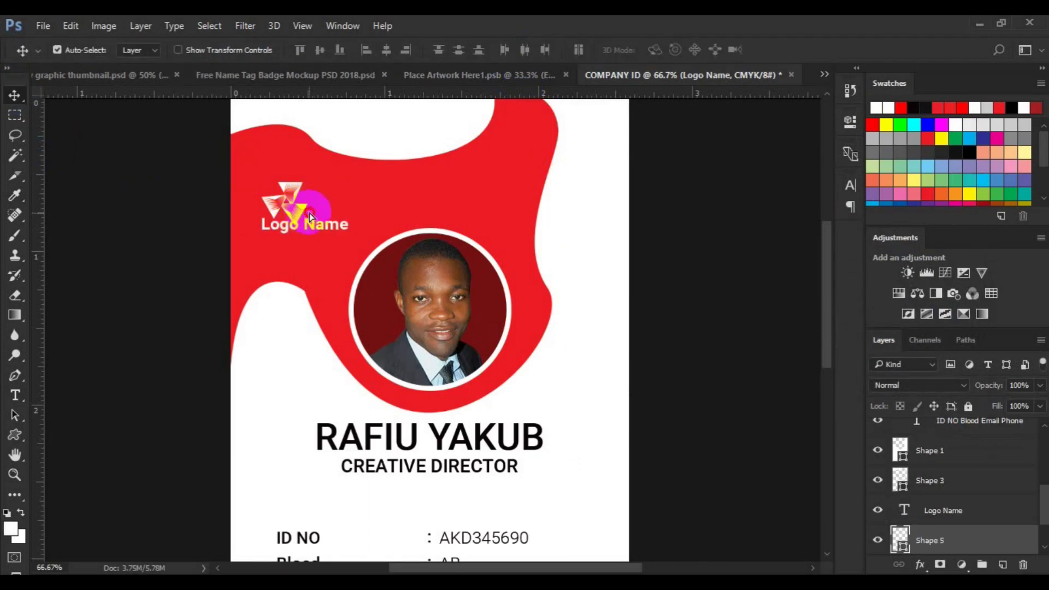
left_click_drag(309, 216, 324, 208)
left_click(927, 505, "ctrl")
left_click(386, 50)
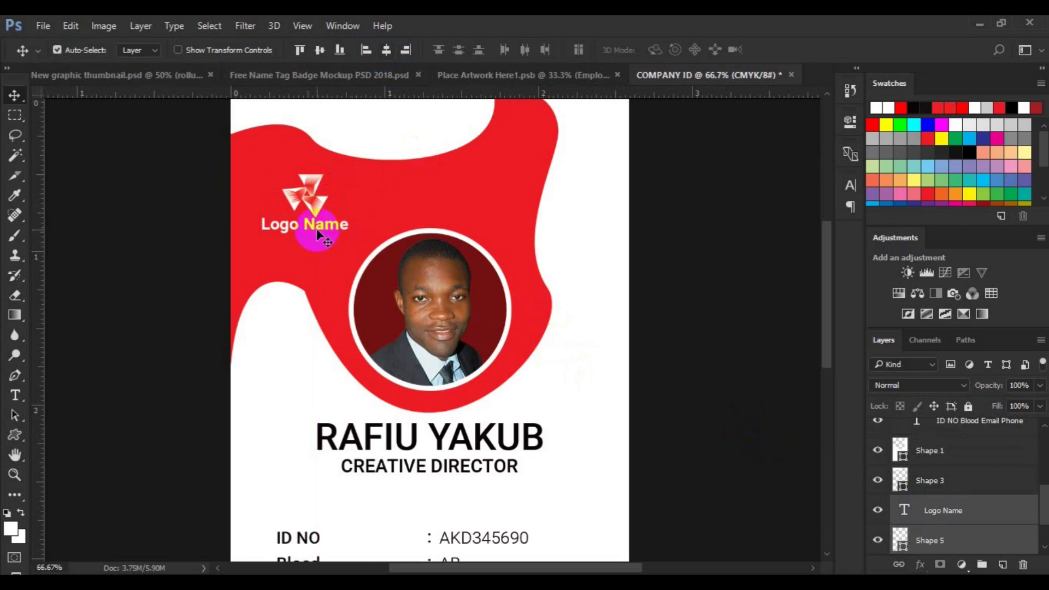
left_click(943, 517)
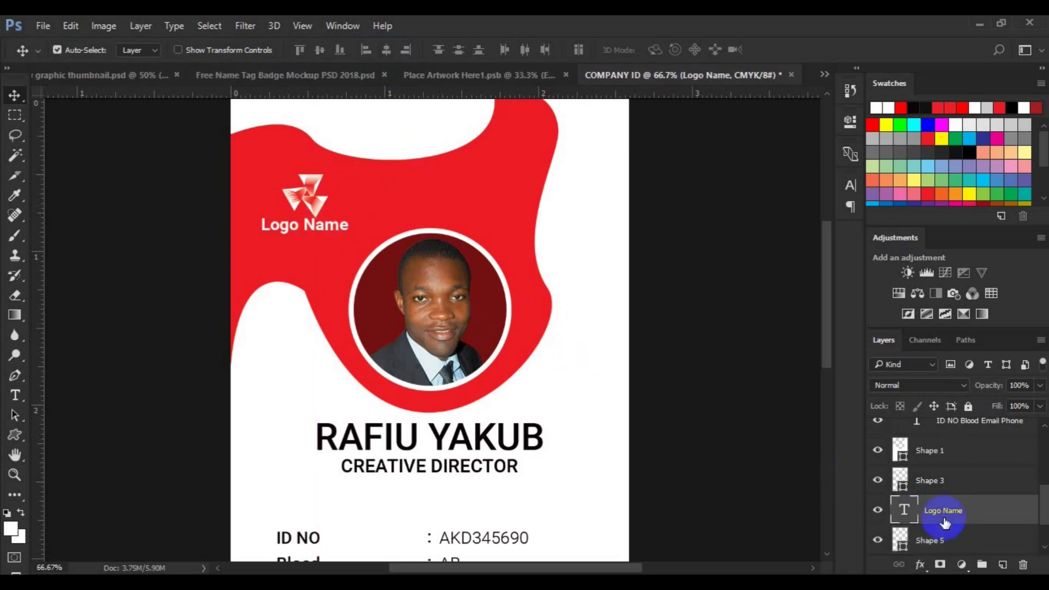
Scale the logo and Logo Name to about 84% and shift them toward the left edge
left_click(956, 485, "ctrl")
key("ctrl+t")
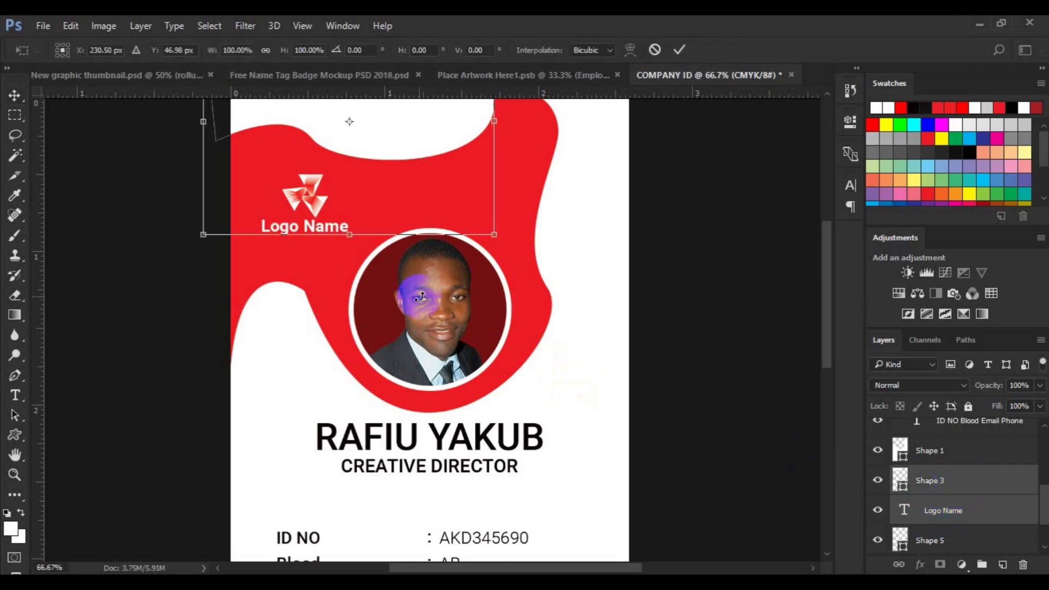
left_click(925, 539)
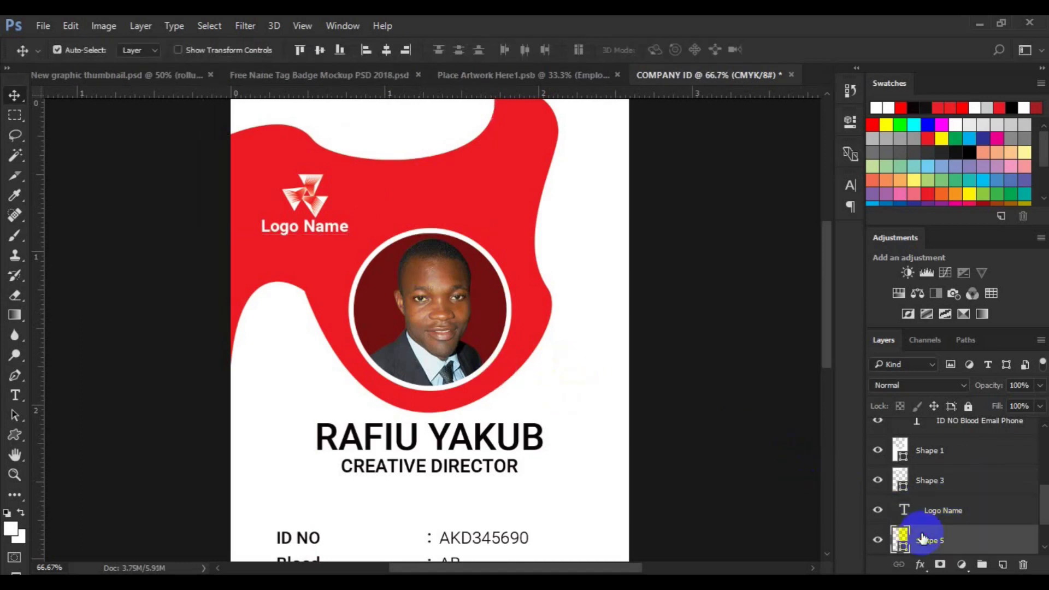
left_click(944, 512, "ctrl")
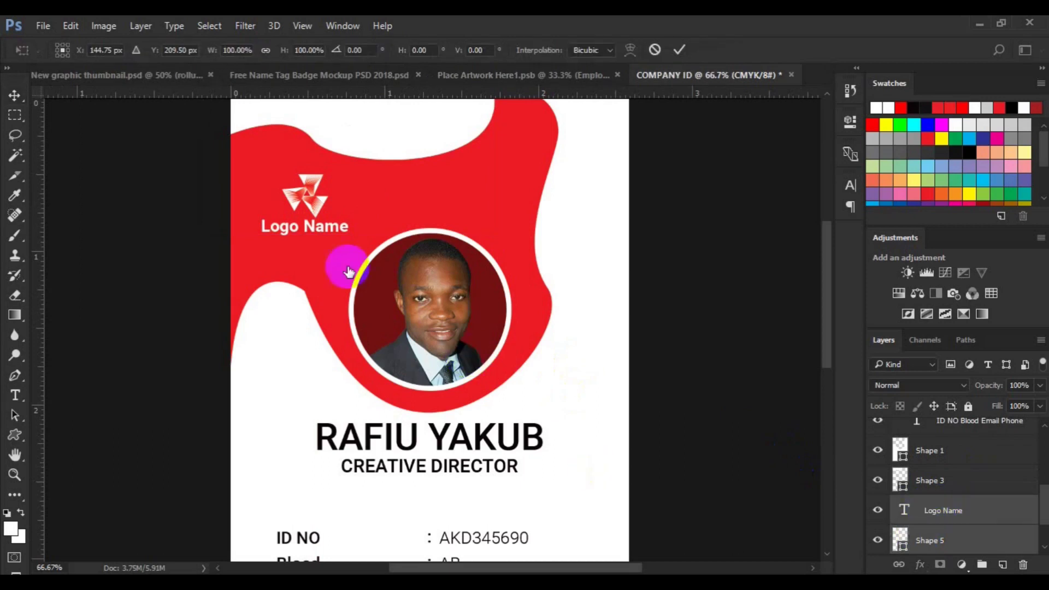
key("ctrl+t")
left_click_drag(349, 238, 336, 227)
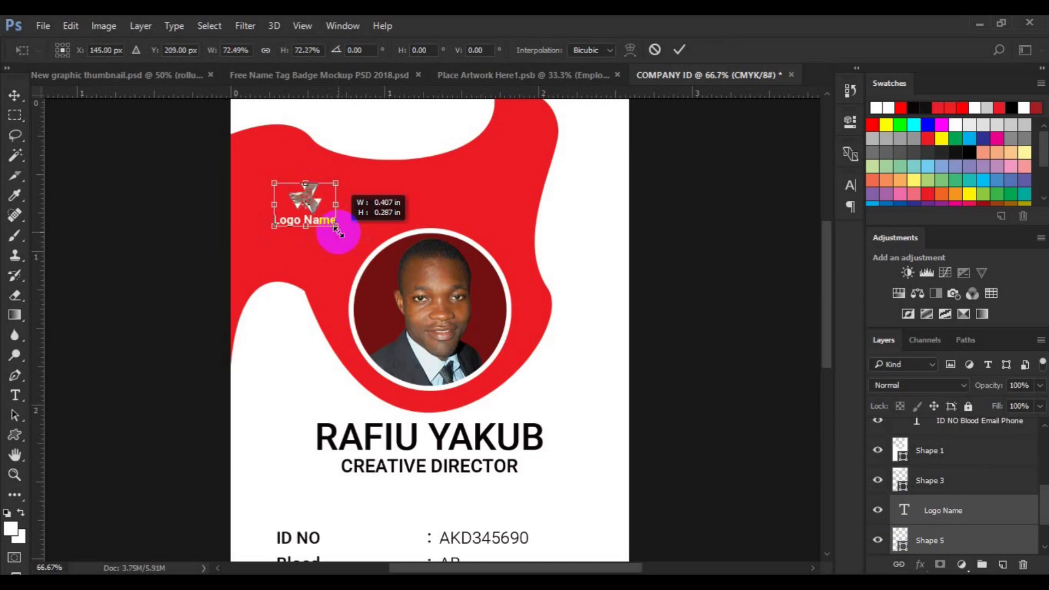
left_click_drag(335, 227, 338, 226)
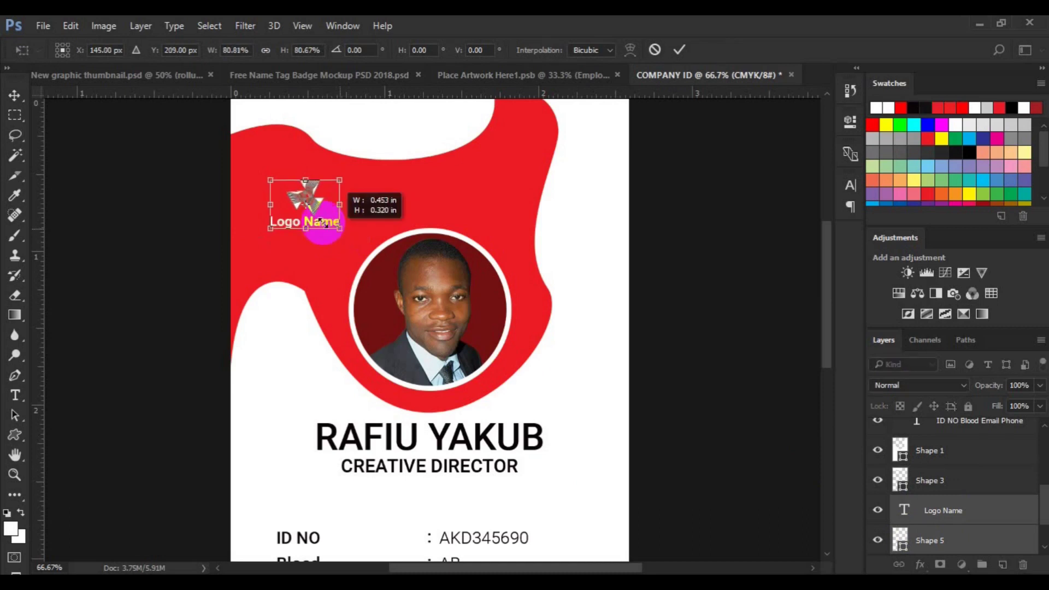
mouse_move(337, 225)
left_mouse_down()
mouse_move(345, 231)
mouse_move(307, 221)
left_mouse_up()
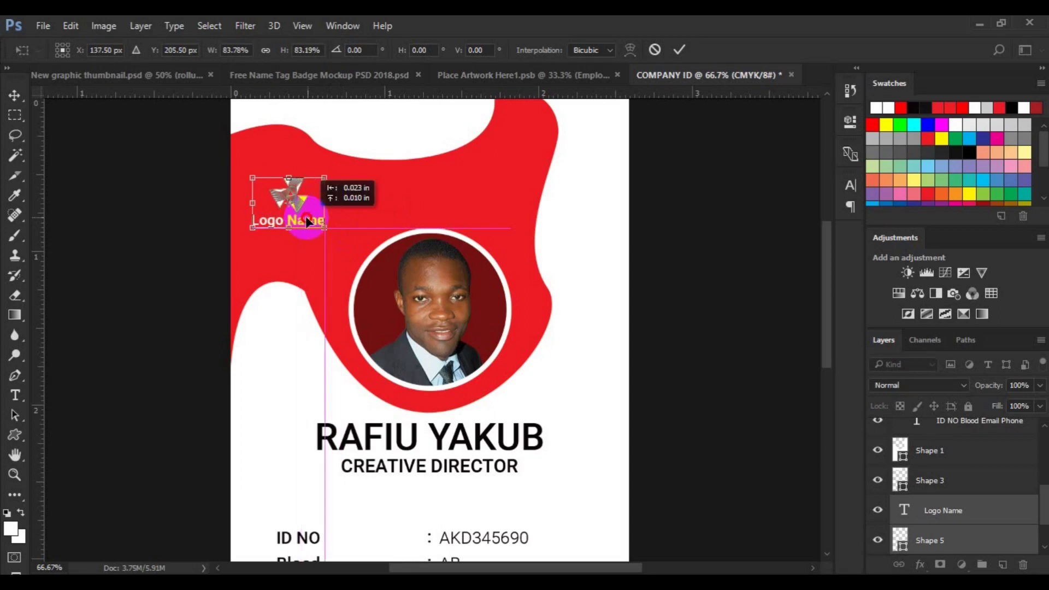
left_click_drag(306, 223, 304, 223)
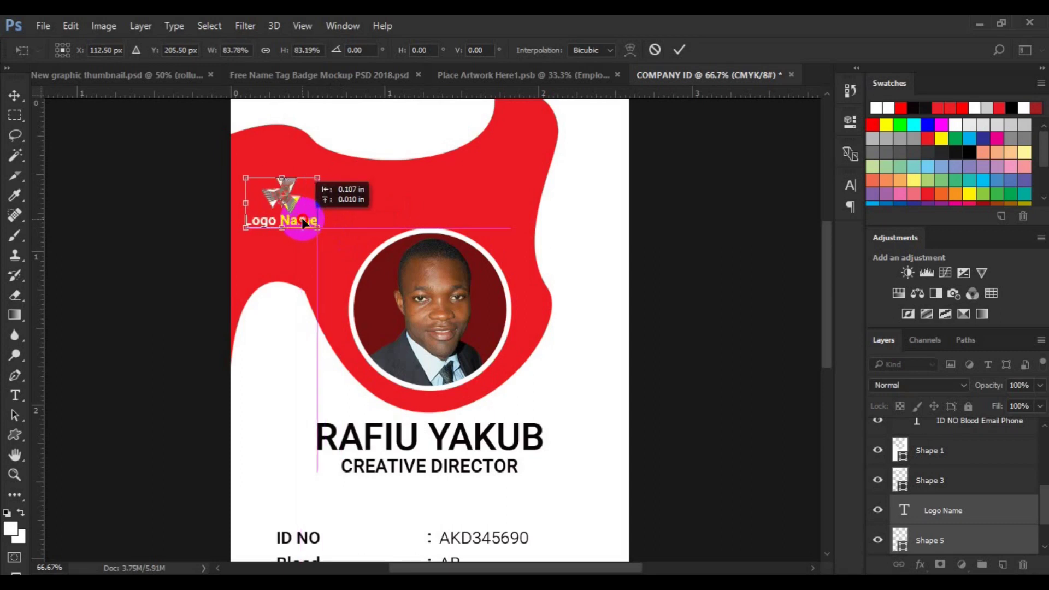
left_click_drag(302, 223, 302, 223)
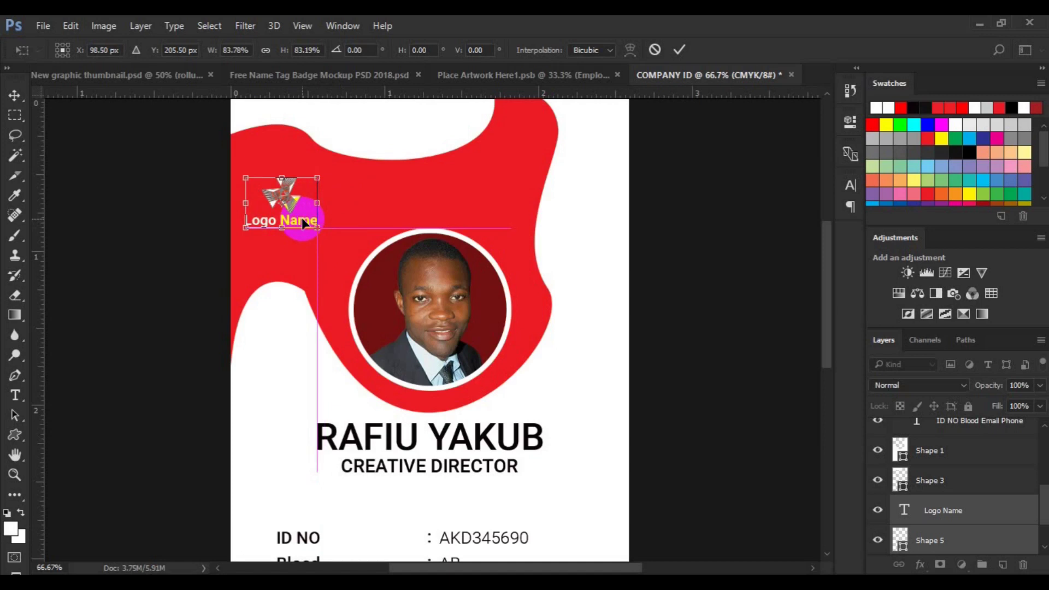
key("Return")
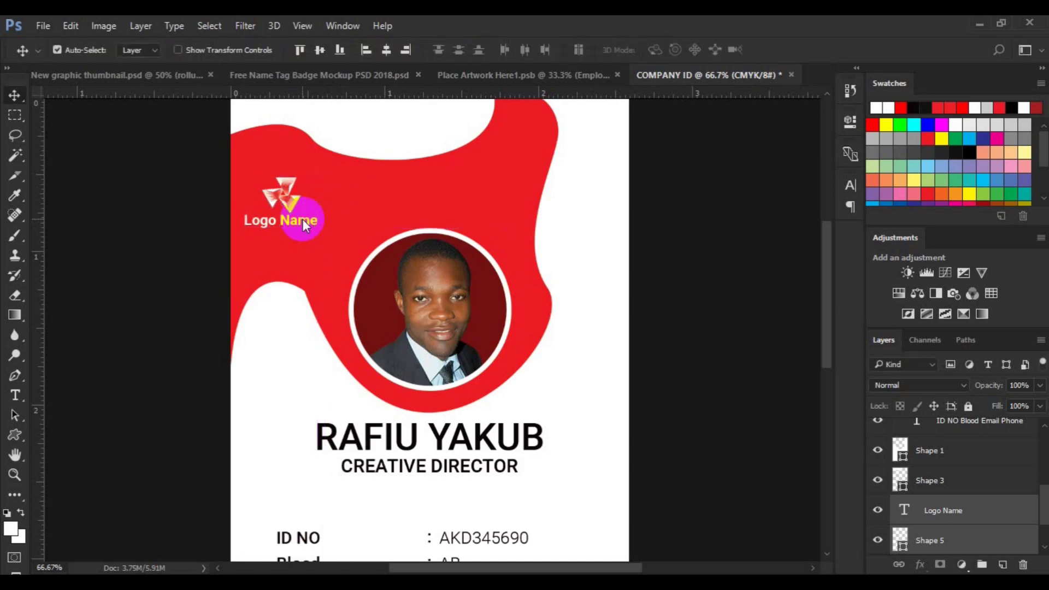
key("ctrl+minus")
key("ctrl+minus")
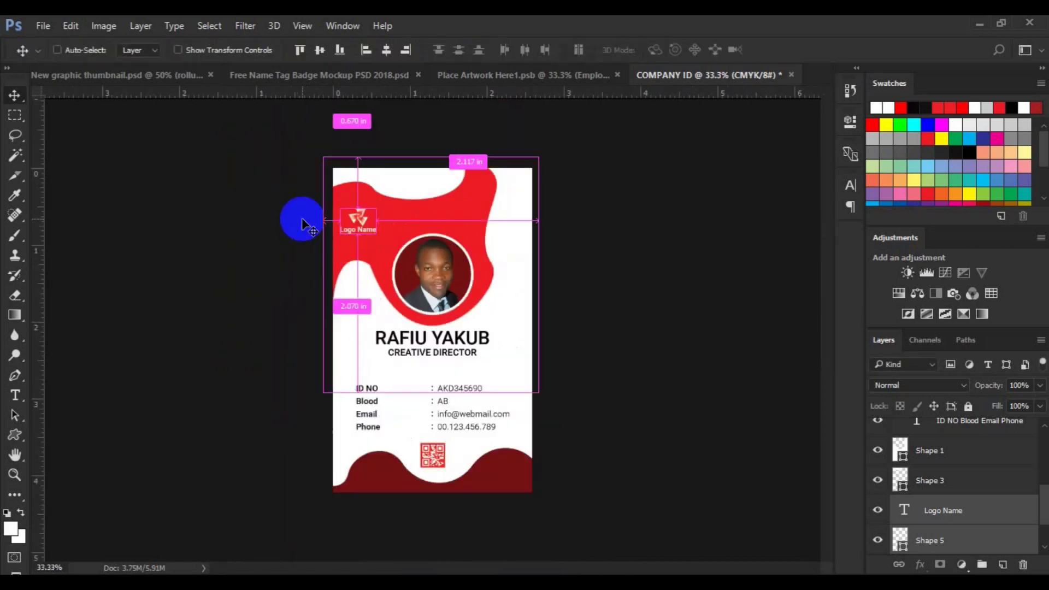